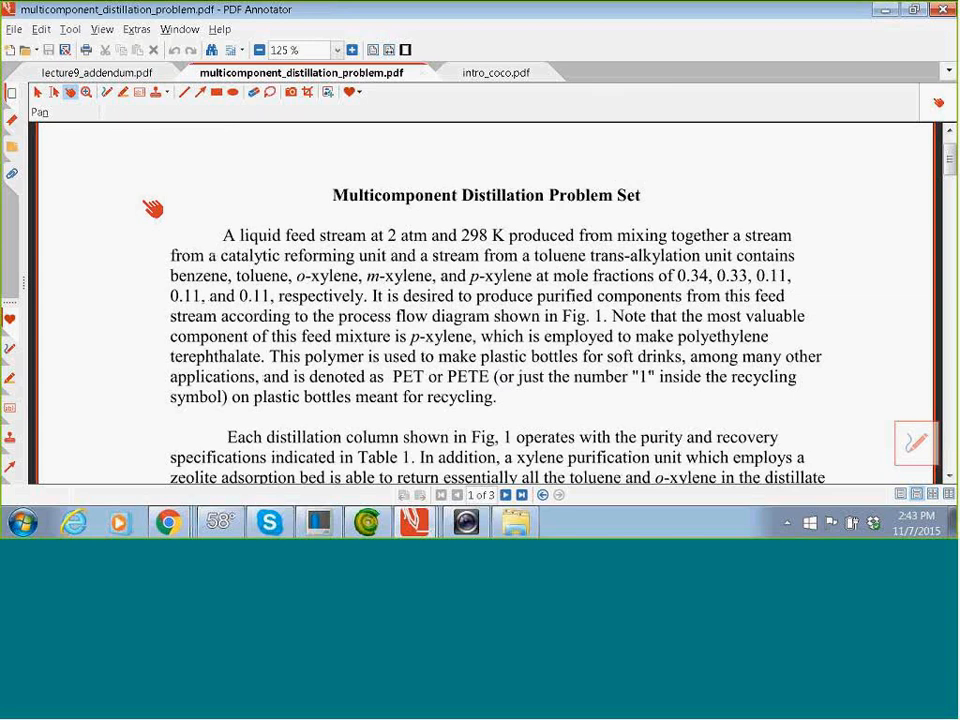
Read through the multicomponent distillation problem statement, covering the feed composition, column specifications and design task.
scroll(152, 208, down, 1)
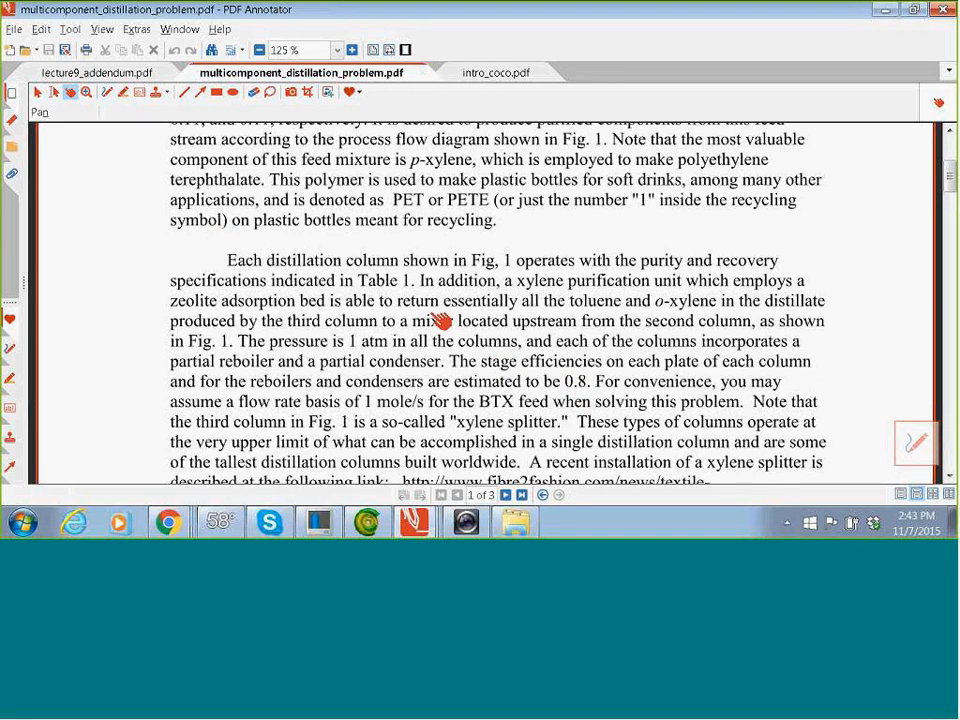
scroll(412, 314, down, 3)
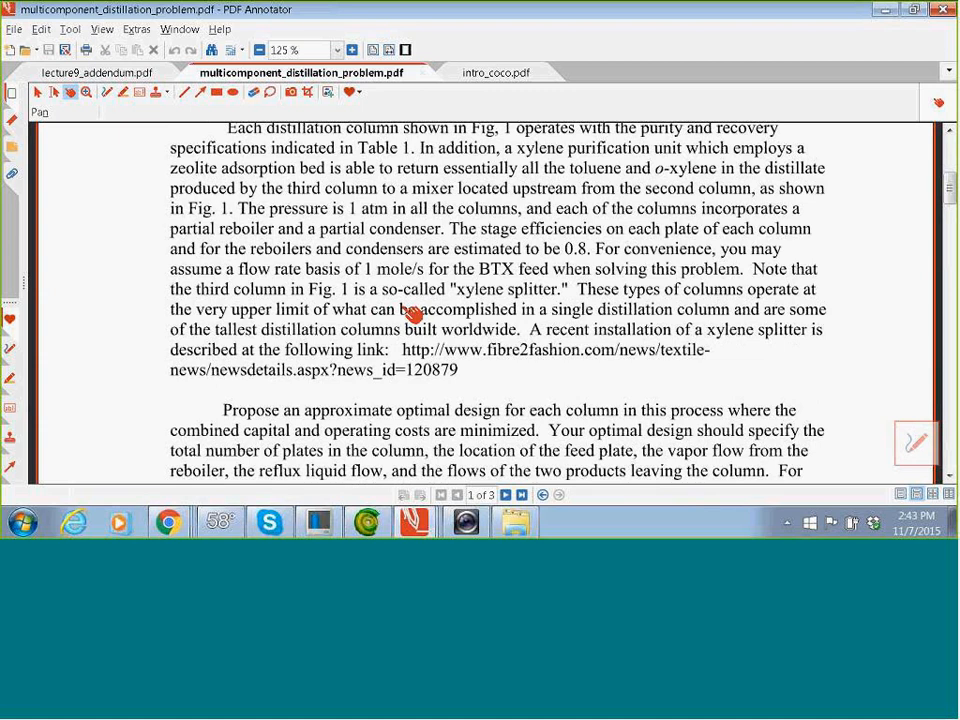
scroll(412, 314, up, 7)
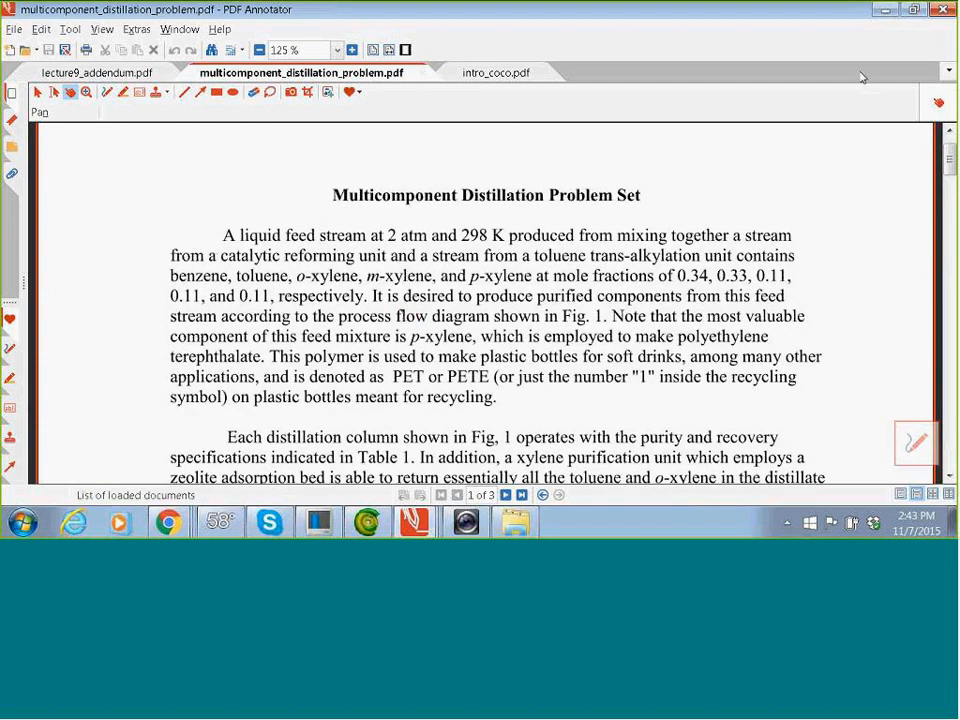
Switch to COFE and examine the BTX_ver6.fsd flowsheet with its benzene column, toluene column and xylene splitter.
click(885, 10)
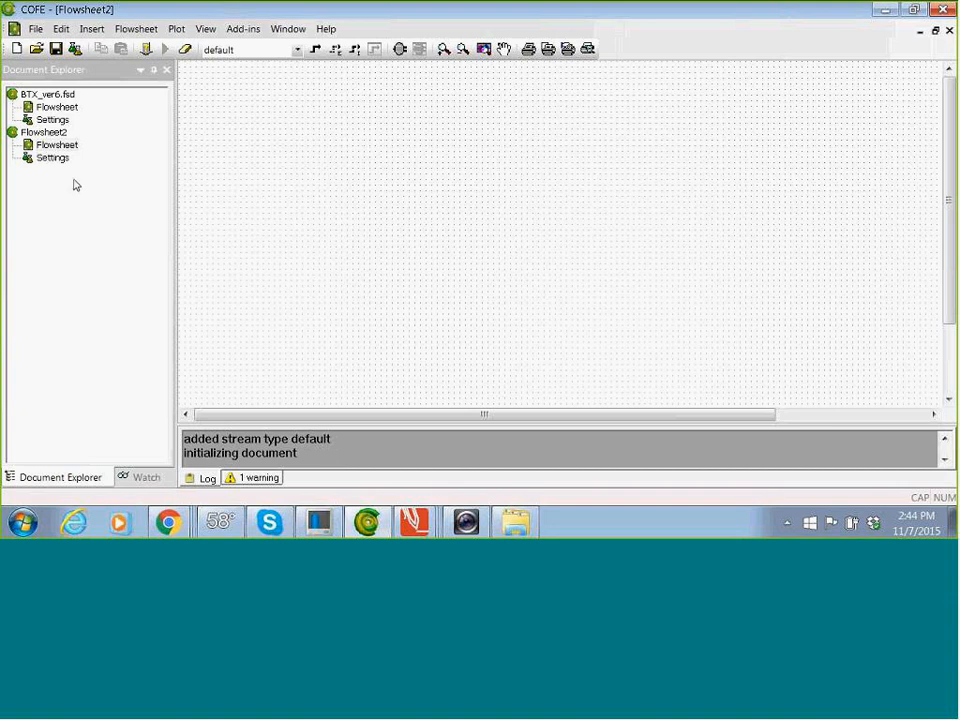
click(48, 96)
double_click(48, 96)
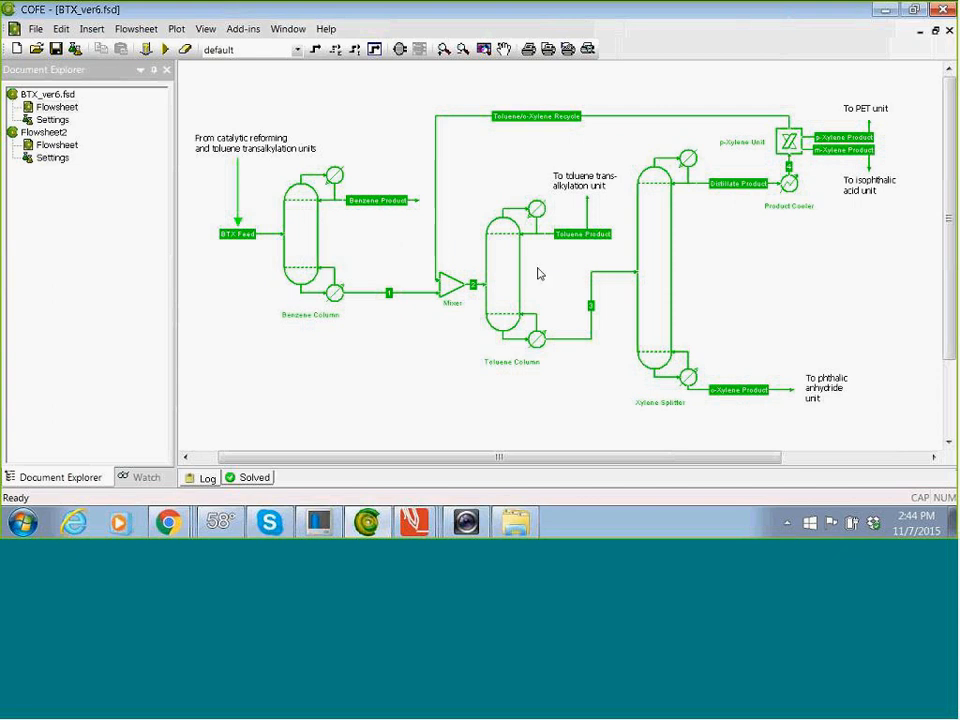
mouse_move(538, 273)
mouse_move(691, 280)
In Flowsheet2's settings, create a new property package with the ChemSep Property Package Manager.
double_click(50, 145)
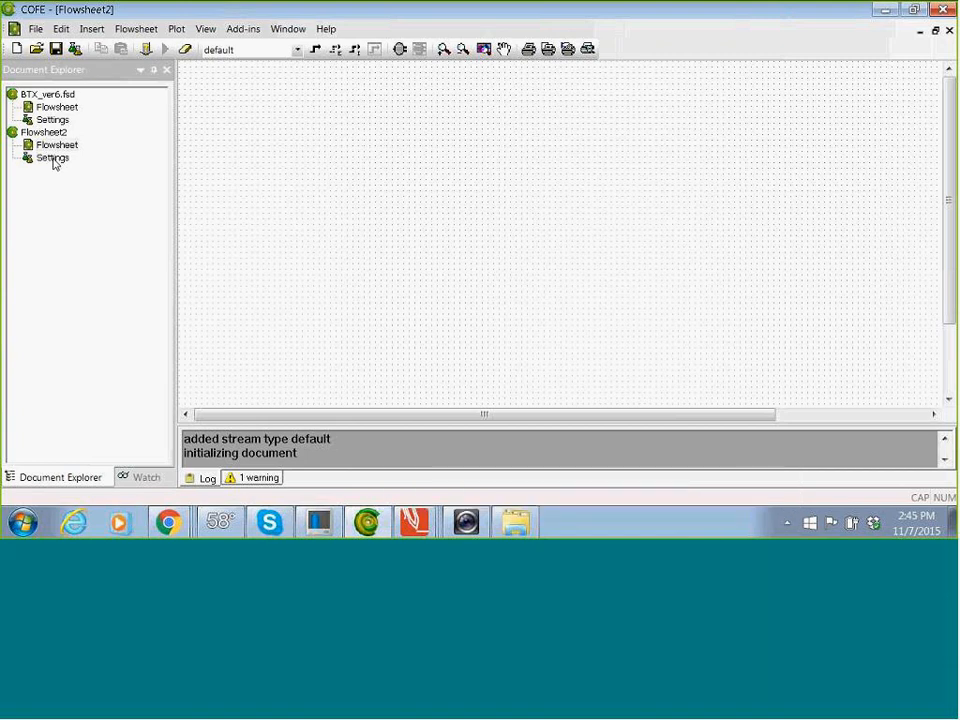
double_click(52, 159)
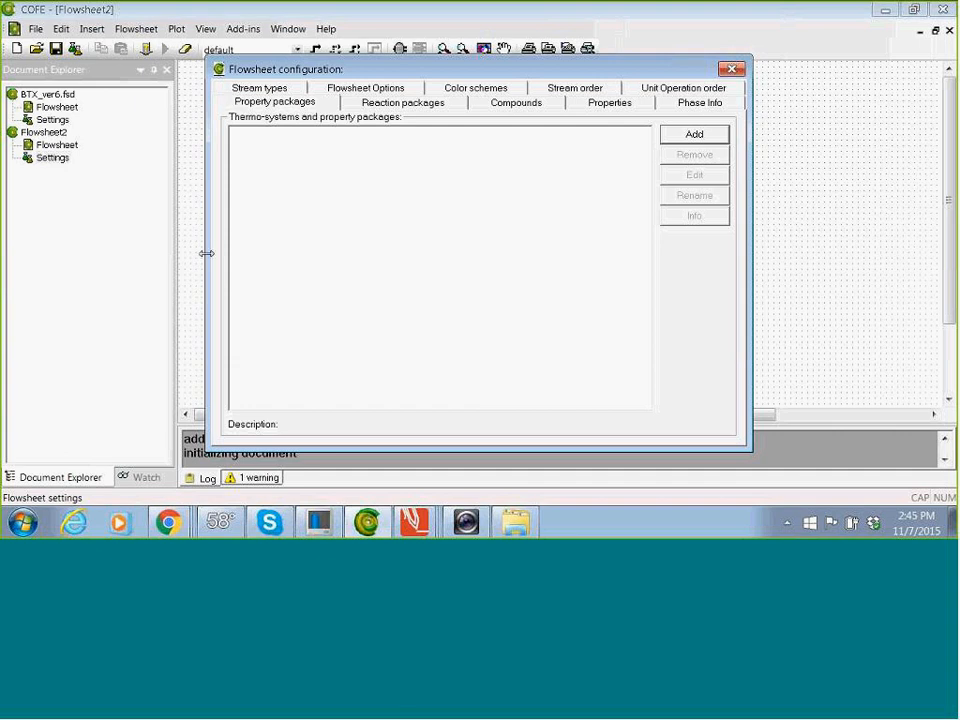
click(695, 136)
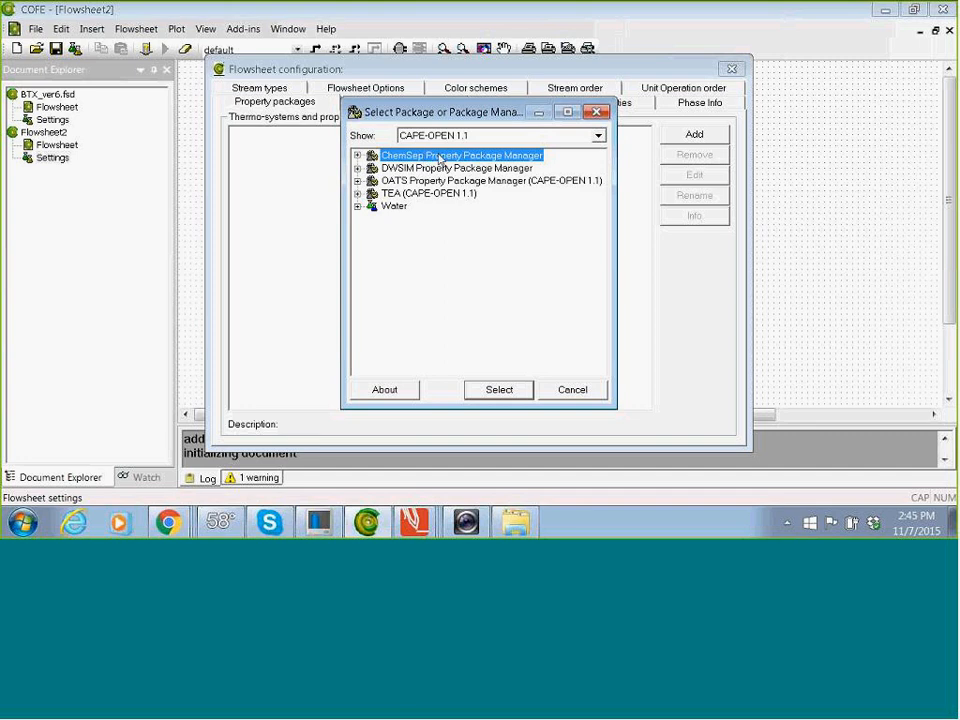
click(502, 390)
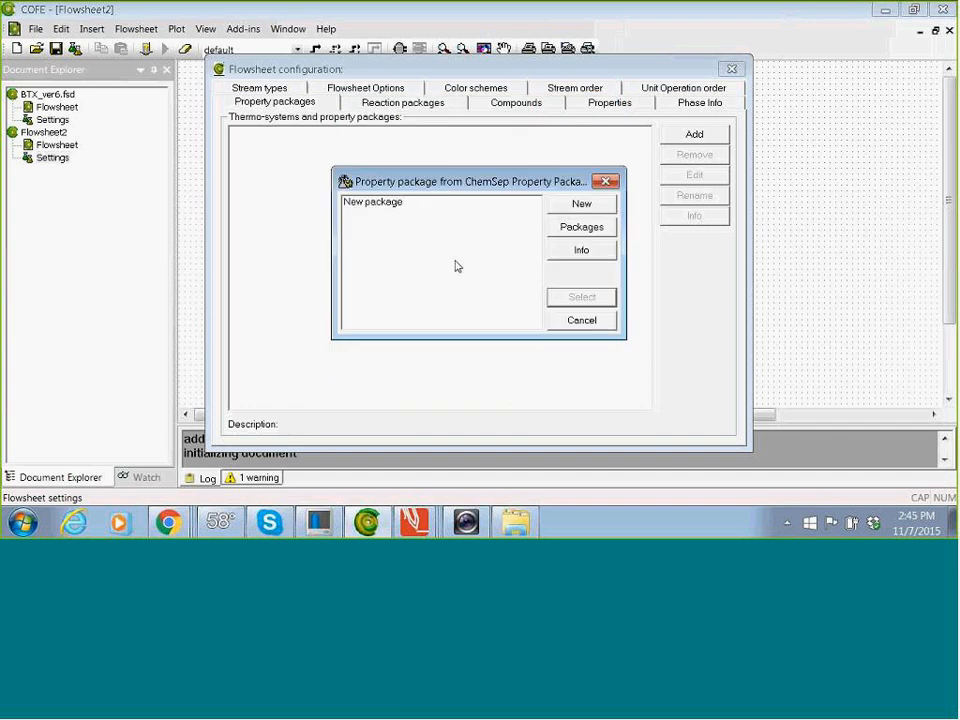
click(582, 205)
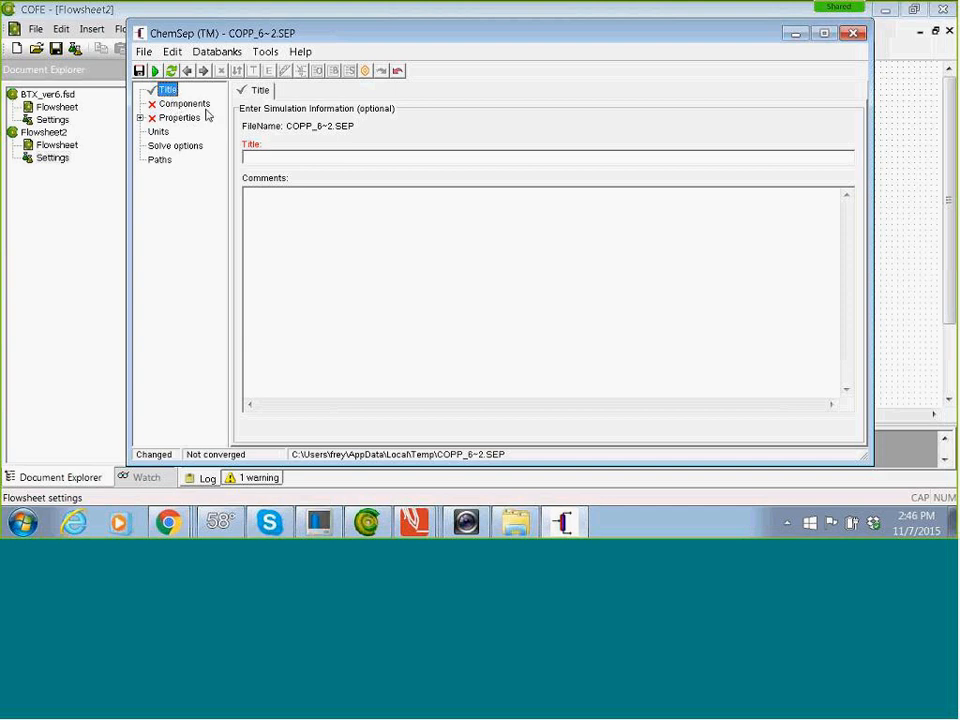
Find Benzene in the component databank and add it to the simulation's selected components.
click(183, 104)
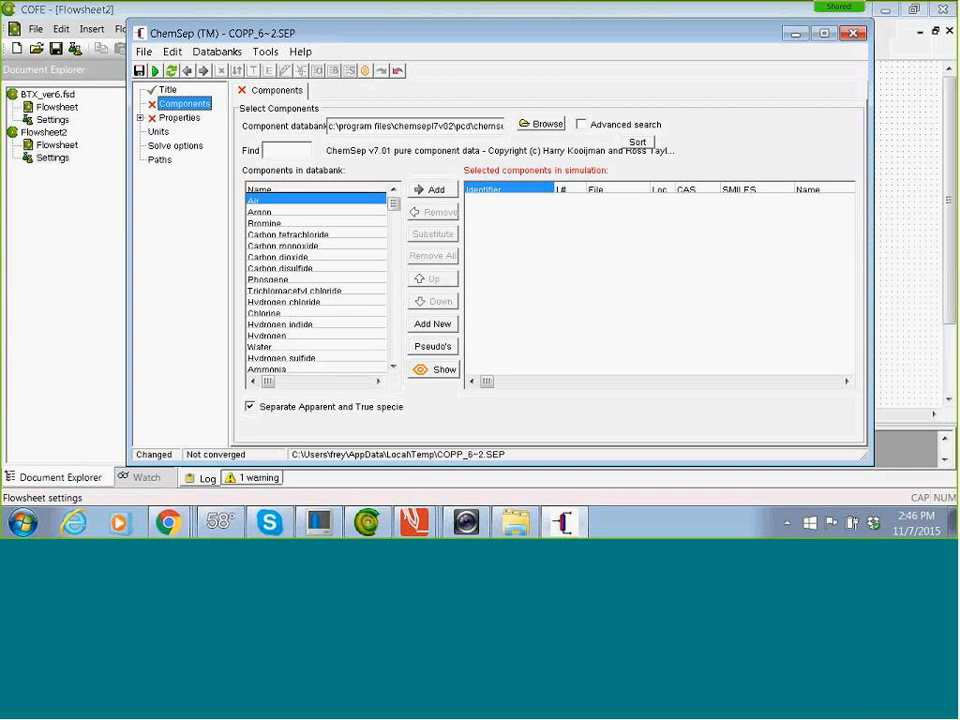
click(285, 150)
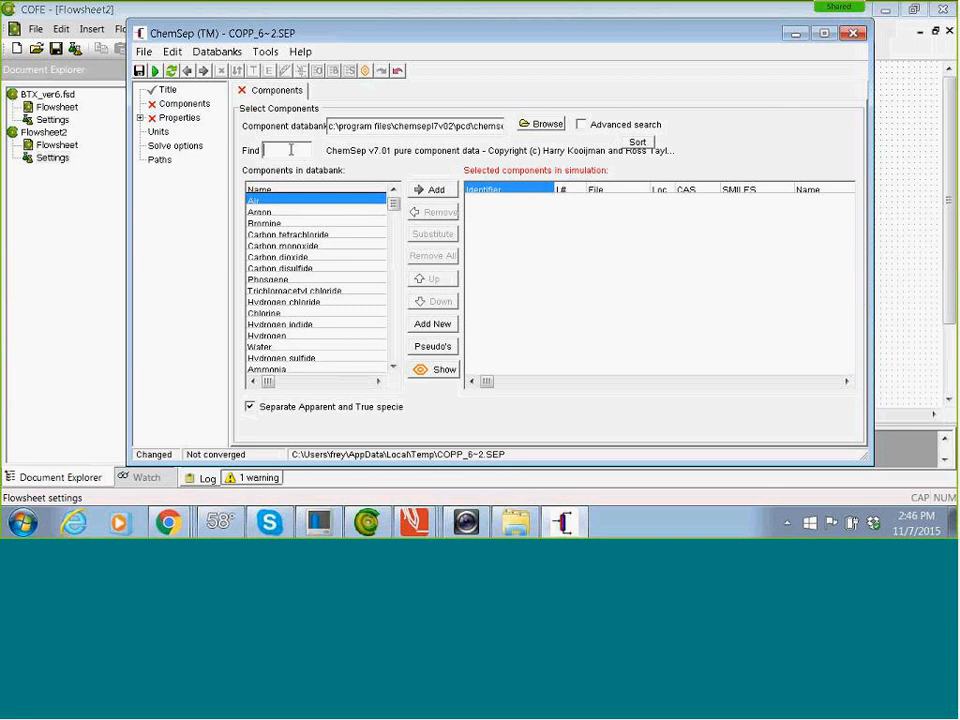
click(291, 149)
text(b)
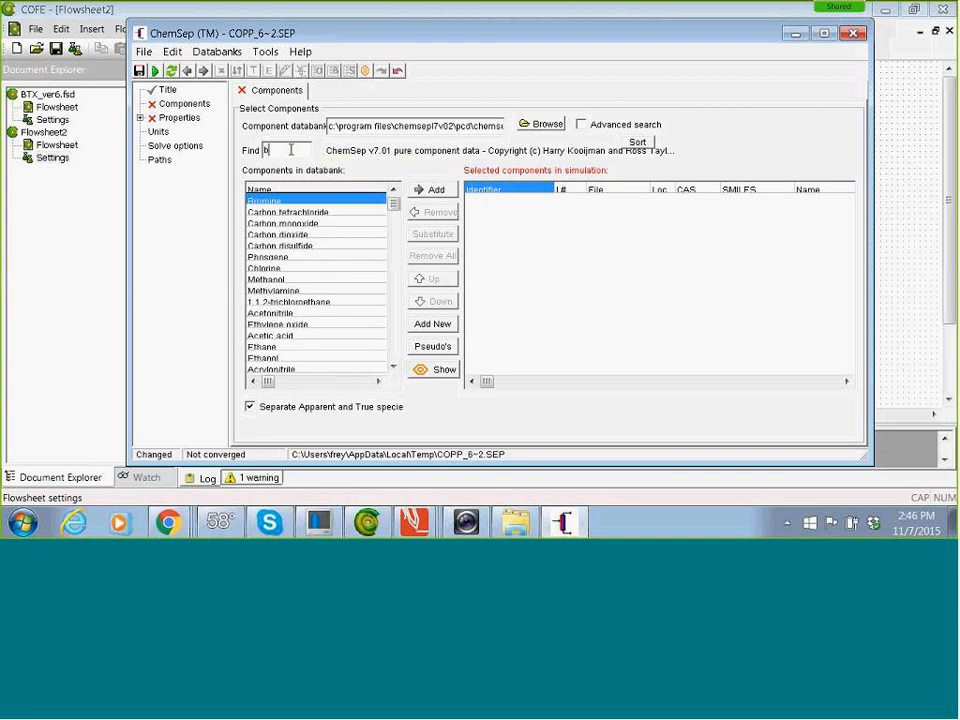
text(enz)
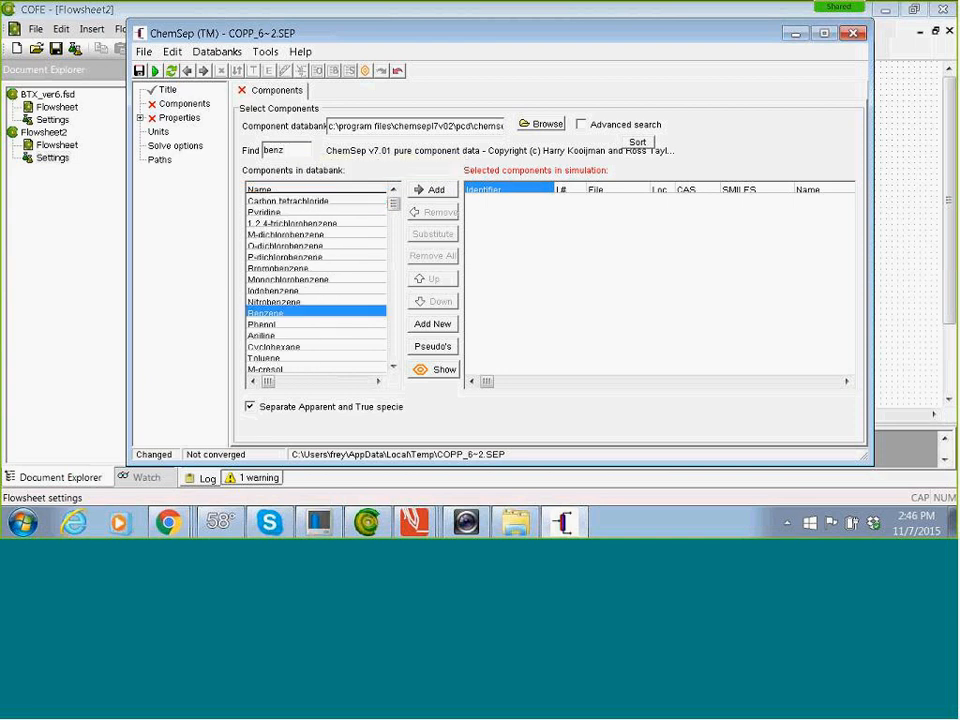
click(435, 188)
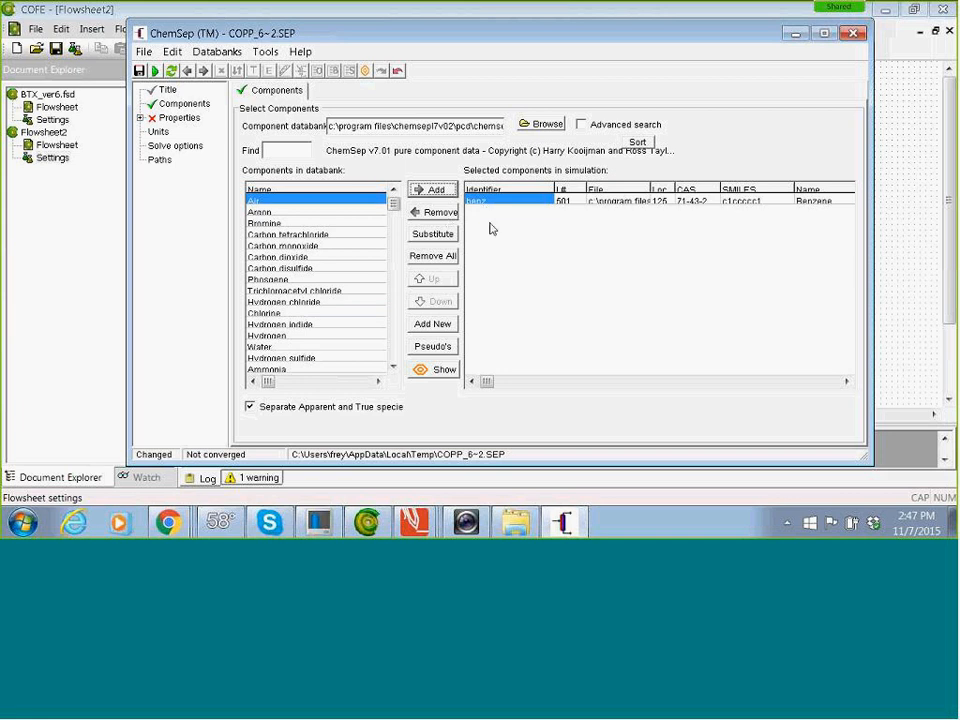
Find Toluene in the component databank and add it to the selected components.
click(282, 149)
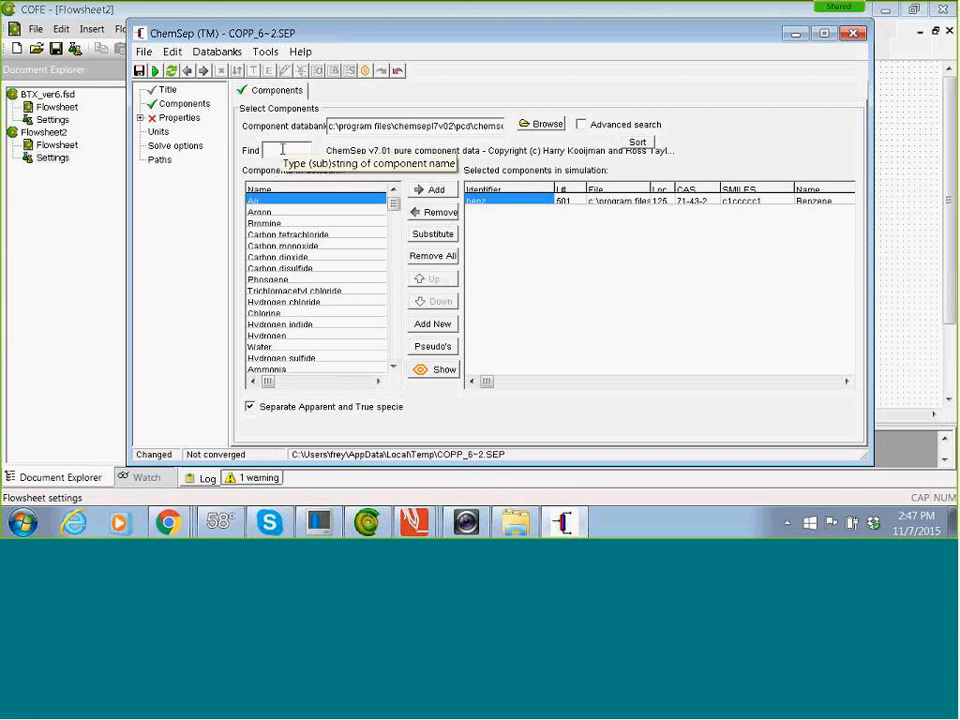
text(tol)
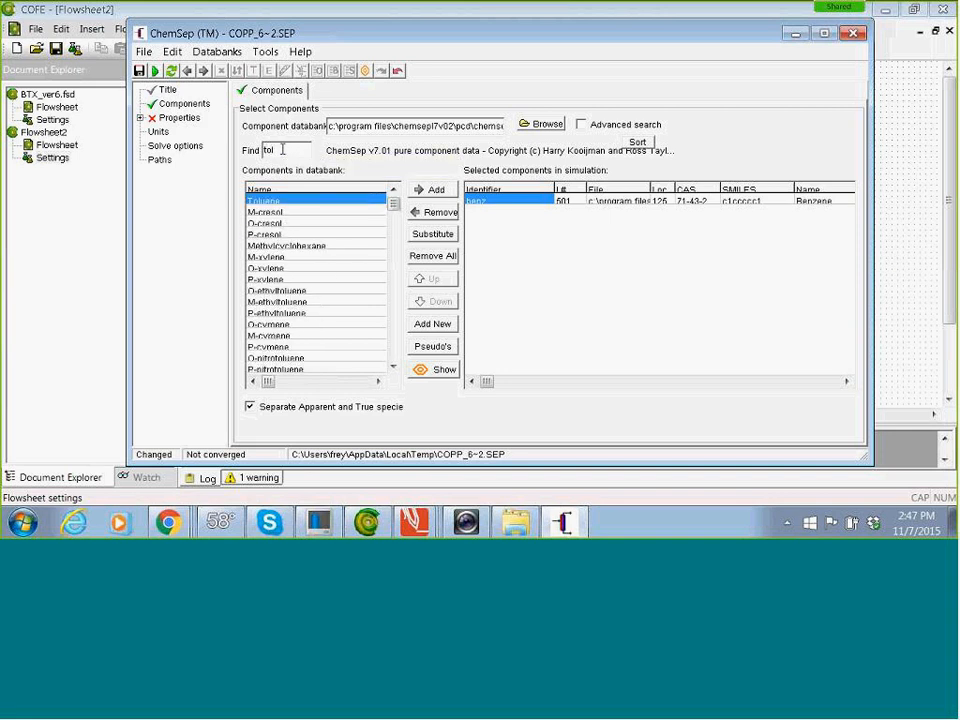
text(ue)
click(442, 189)
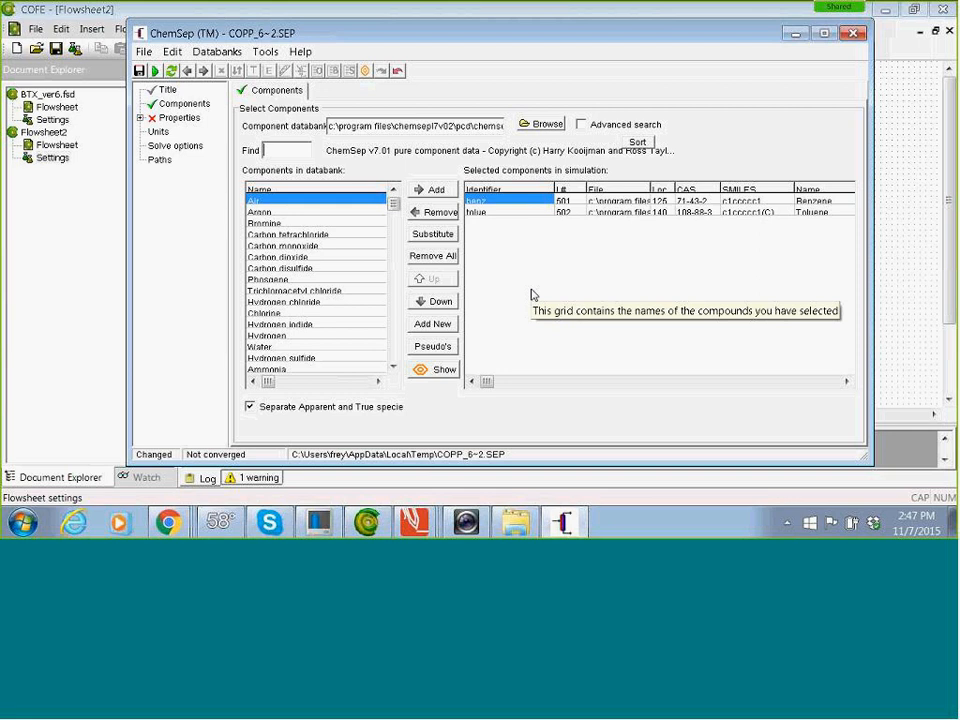
Search the databank for "xyl" and add M-xylene and O-xylene to the selected components.
text(xyl)
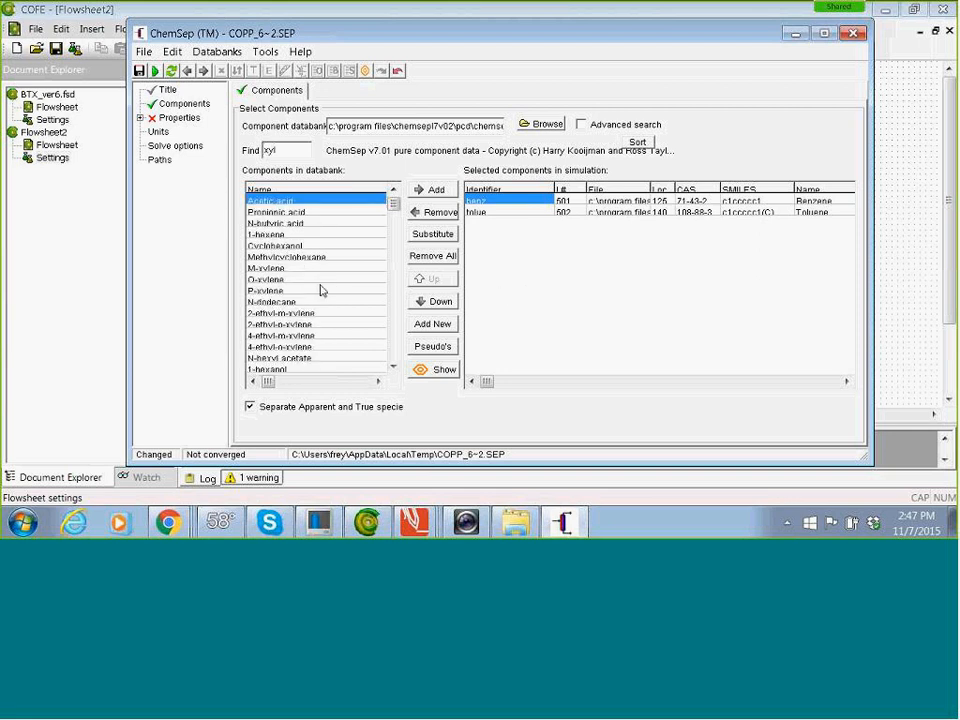
click(264, 270)
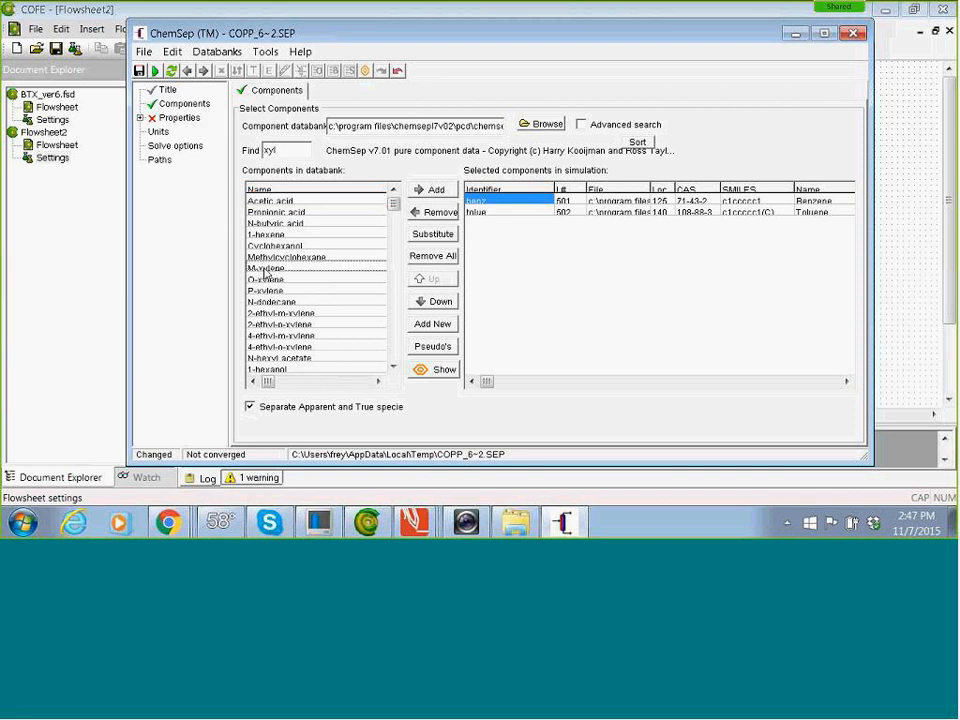
click(428, 191)
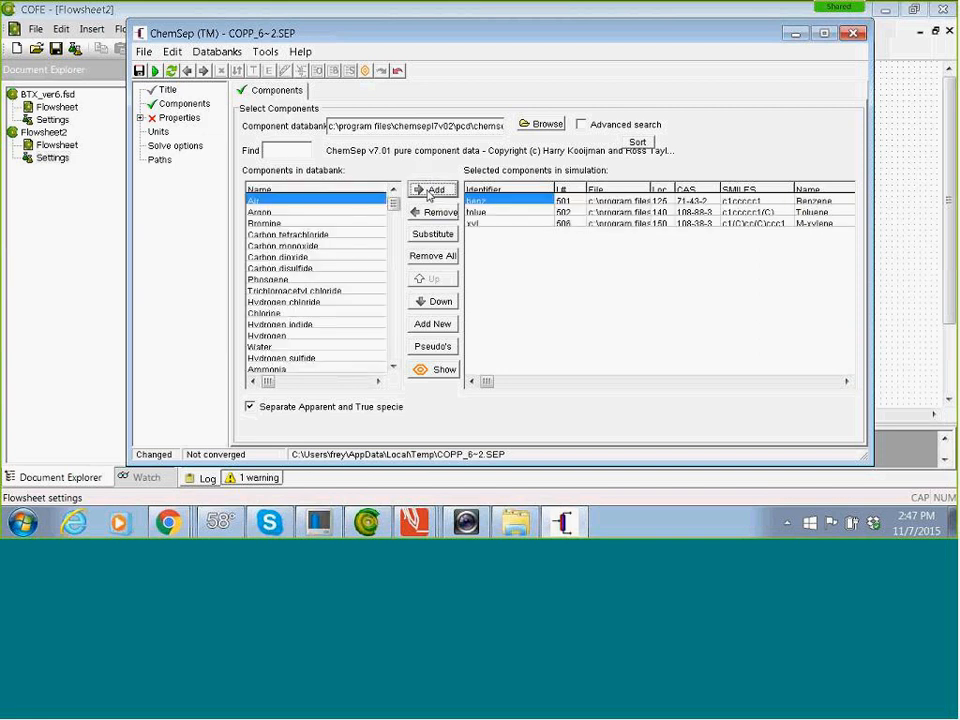
click(288, 148)
text(xyl)
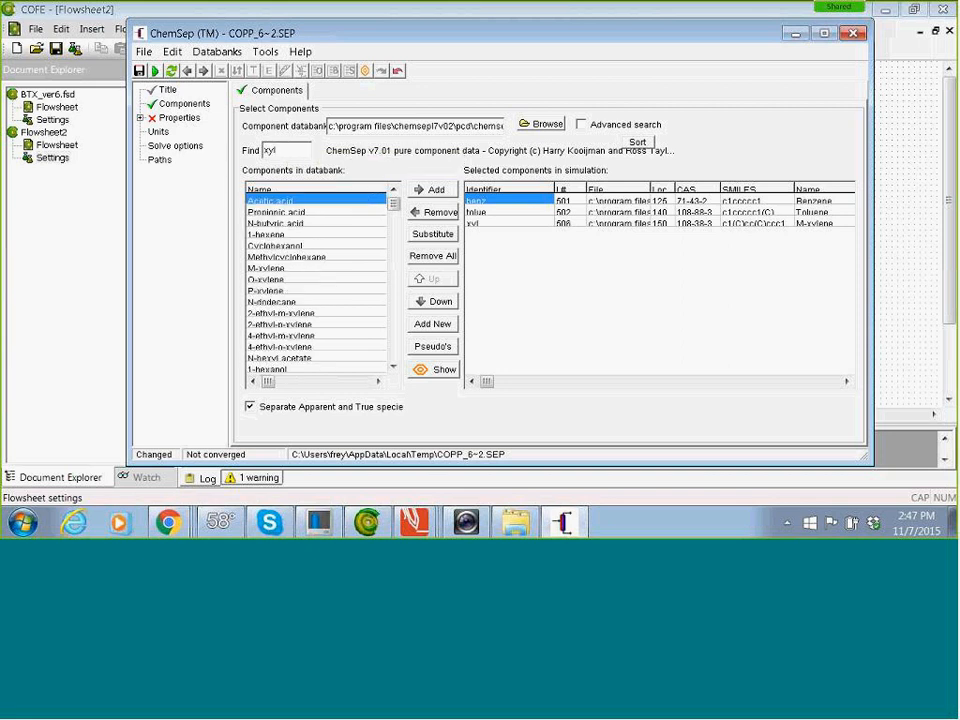
click(270, 279)
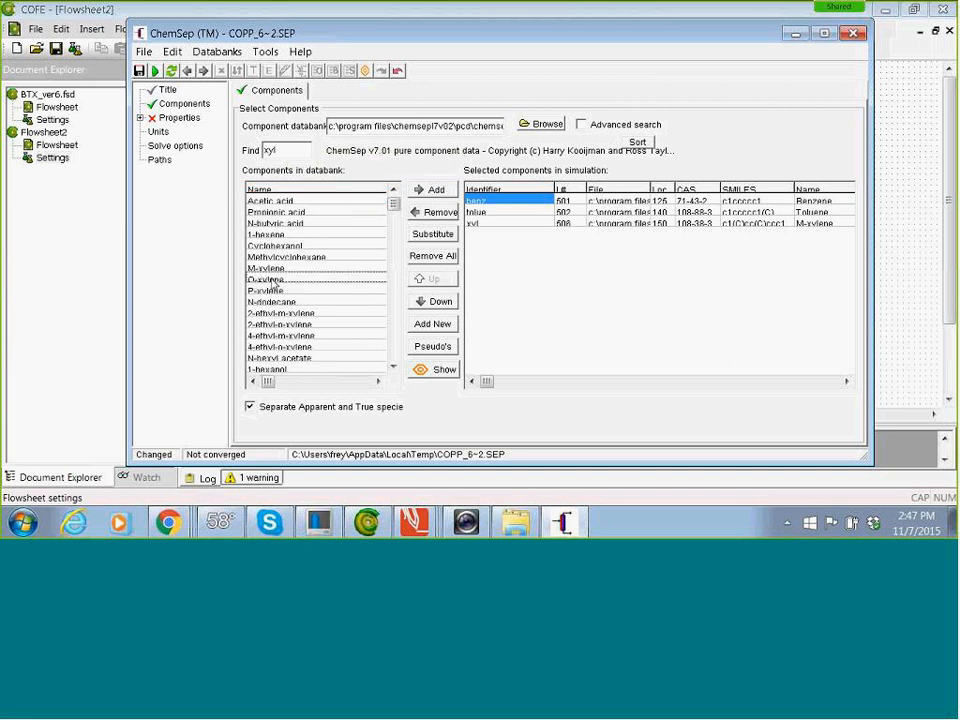
click(435, 189)
Add P-xylene from the component databank to the selected components.
click(268, 150)
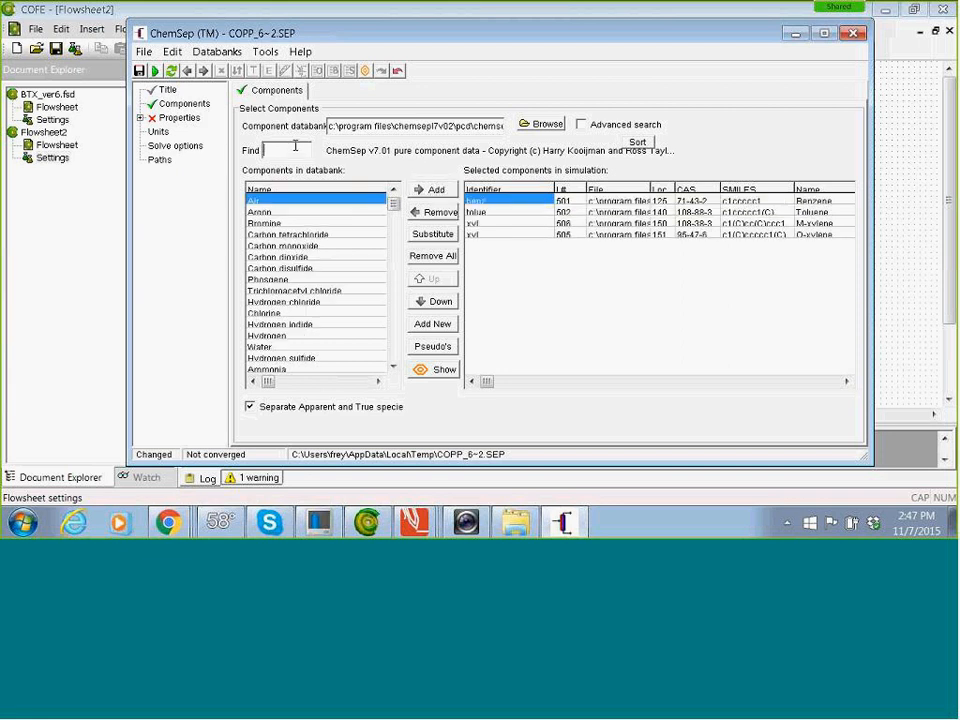
text(xyl)
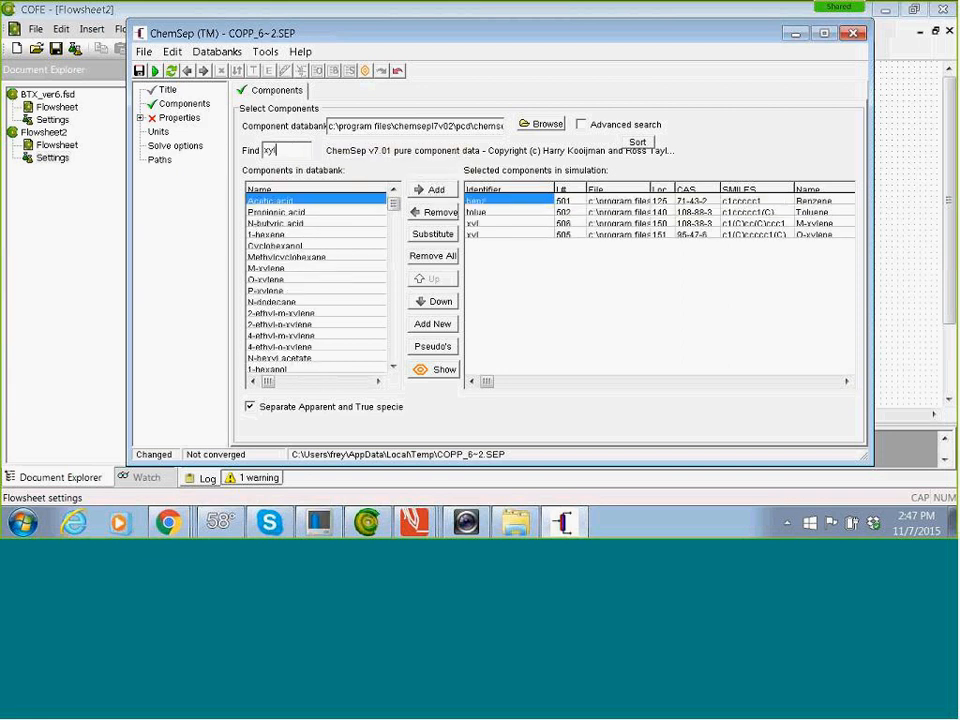
click(260, 290)
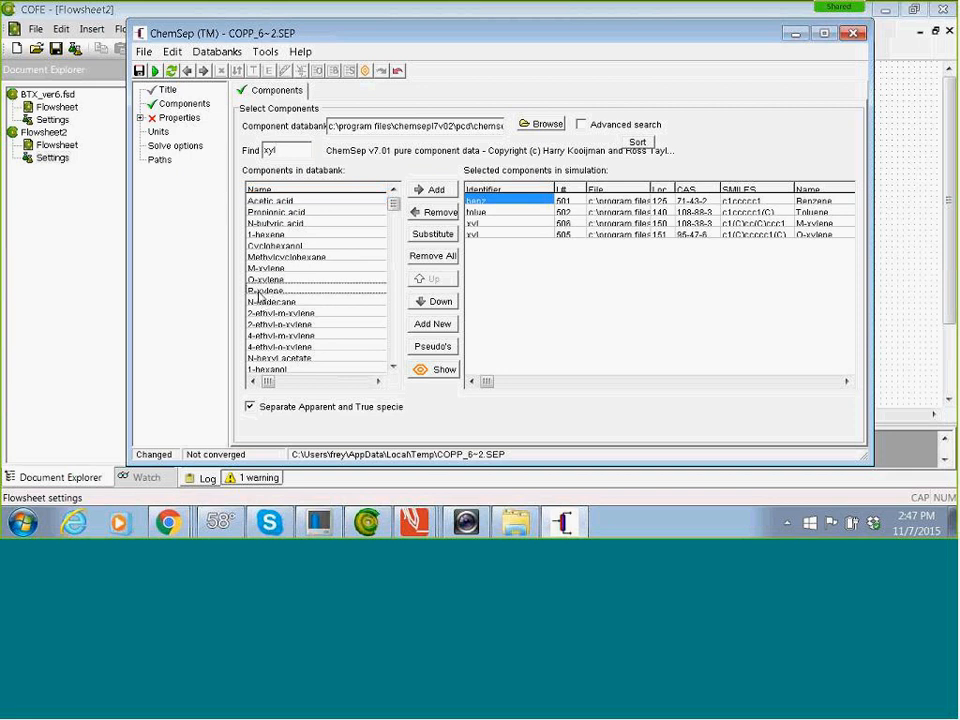
click(437, 190)
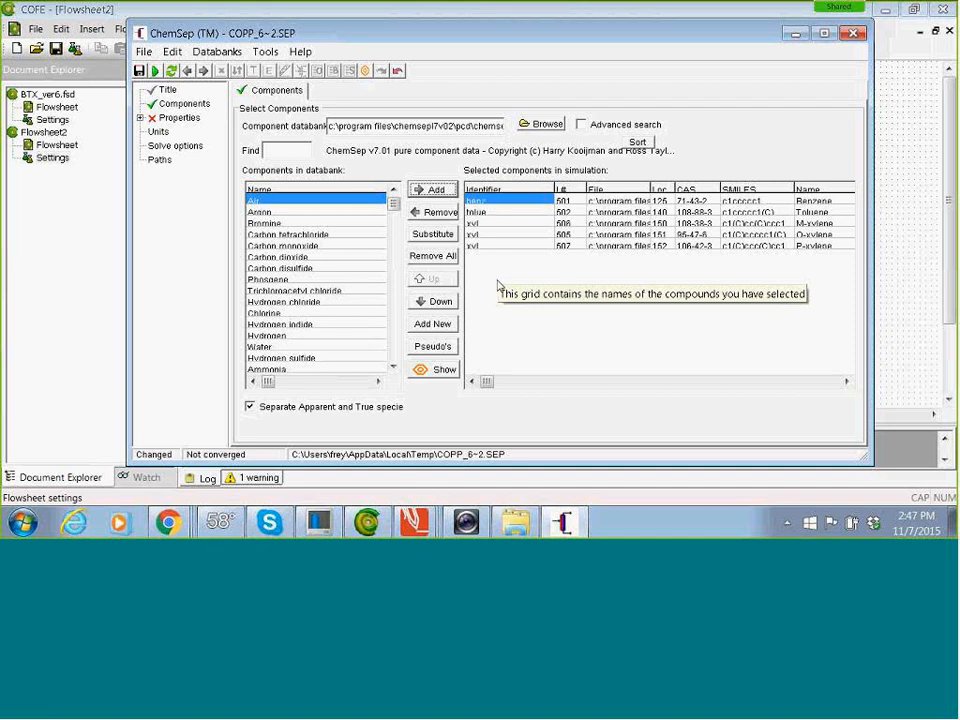
Set the K-value model in the property package's thermodynamic properties to Gamma-Phi.
click(179, 118)
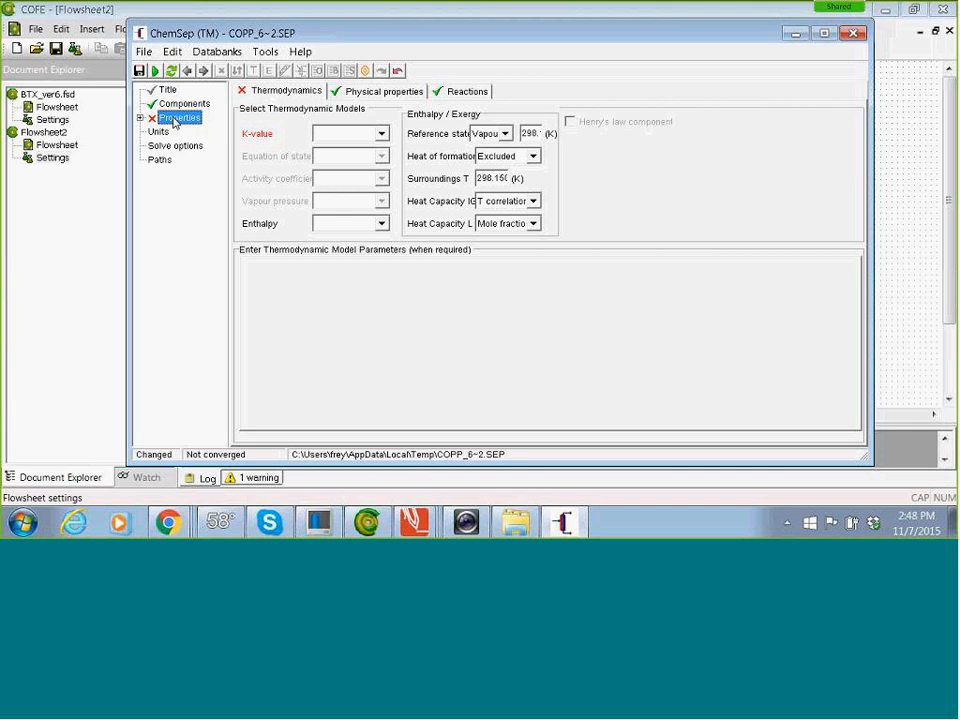
click(381, 135)
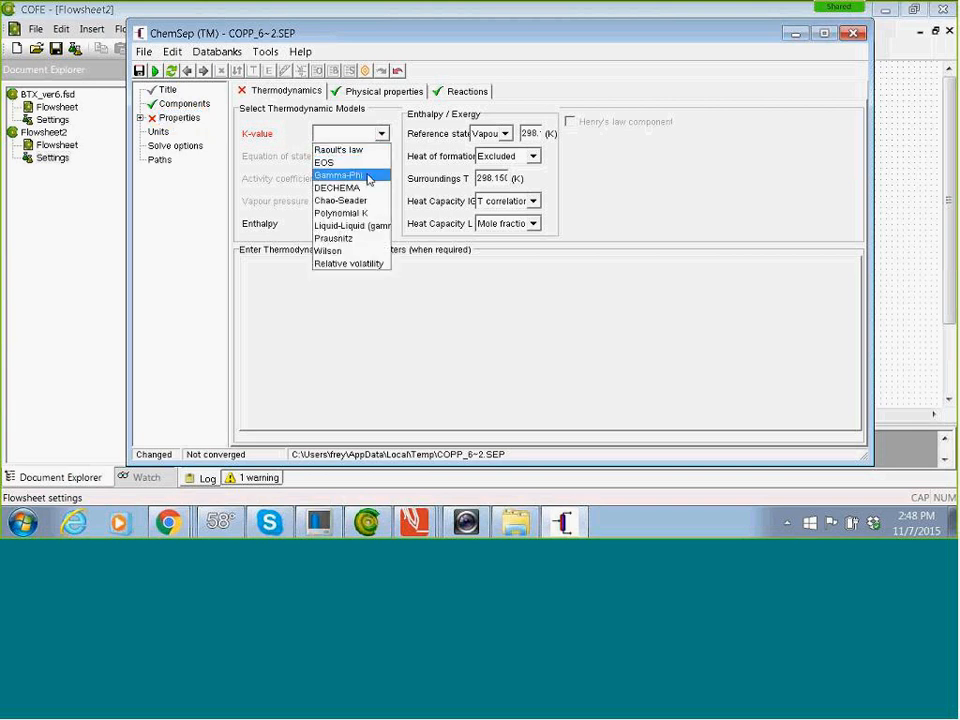
click(367, 176)
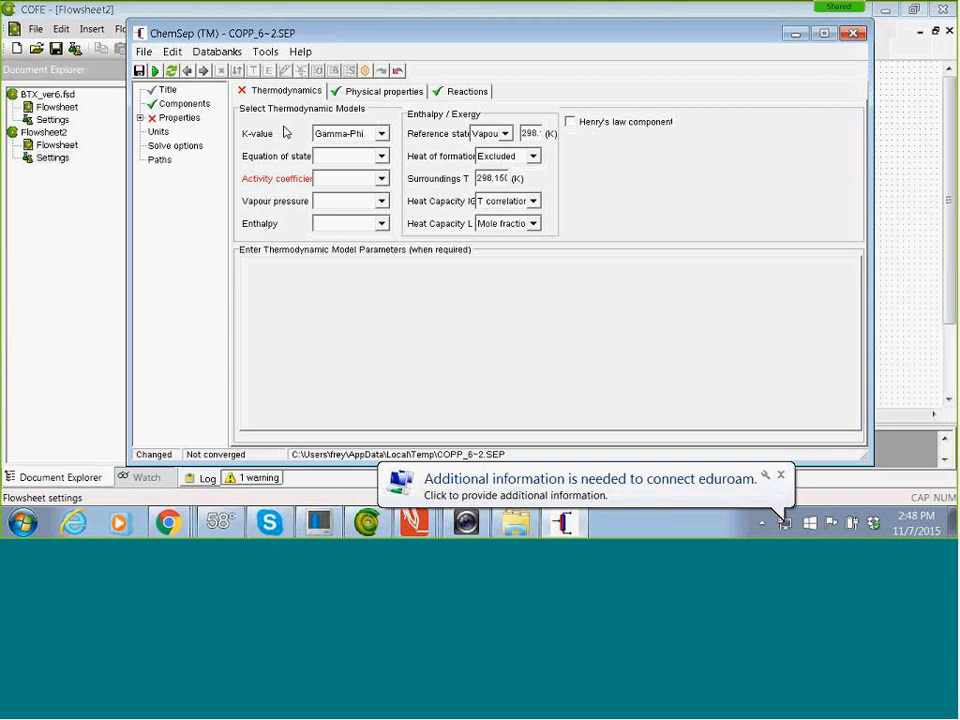
Set the equation of state to Predictive SRK, accepting the parameter reset, and the activity coefficient model to UNIFAC.
click(382, 158)
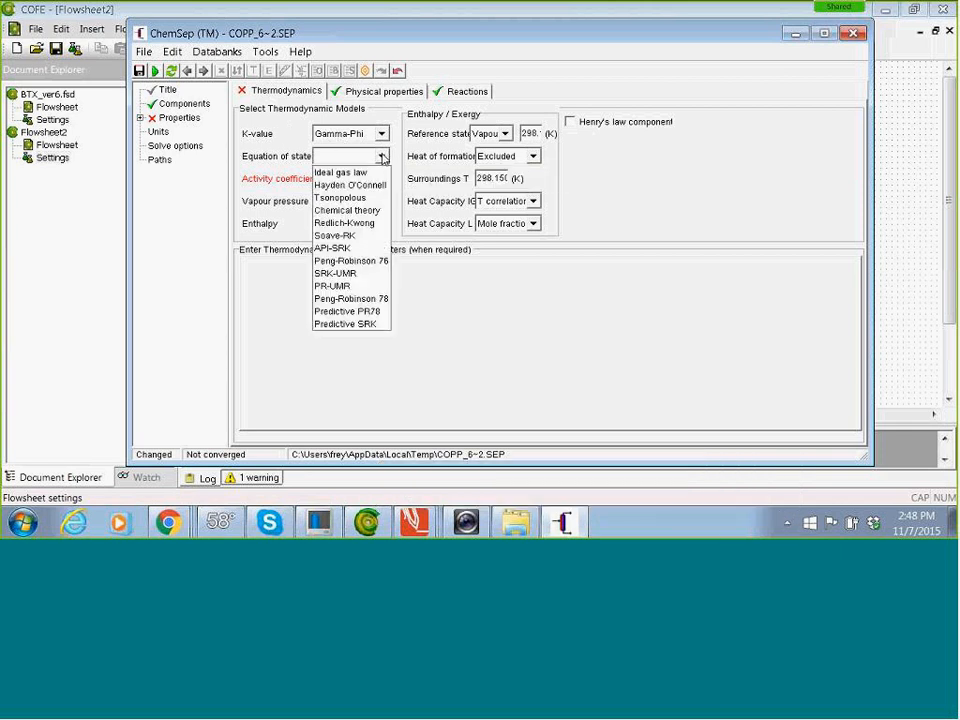
click(361, 325)
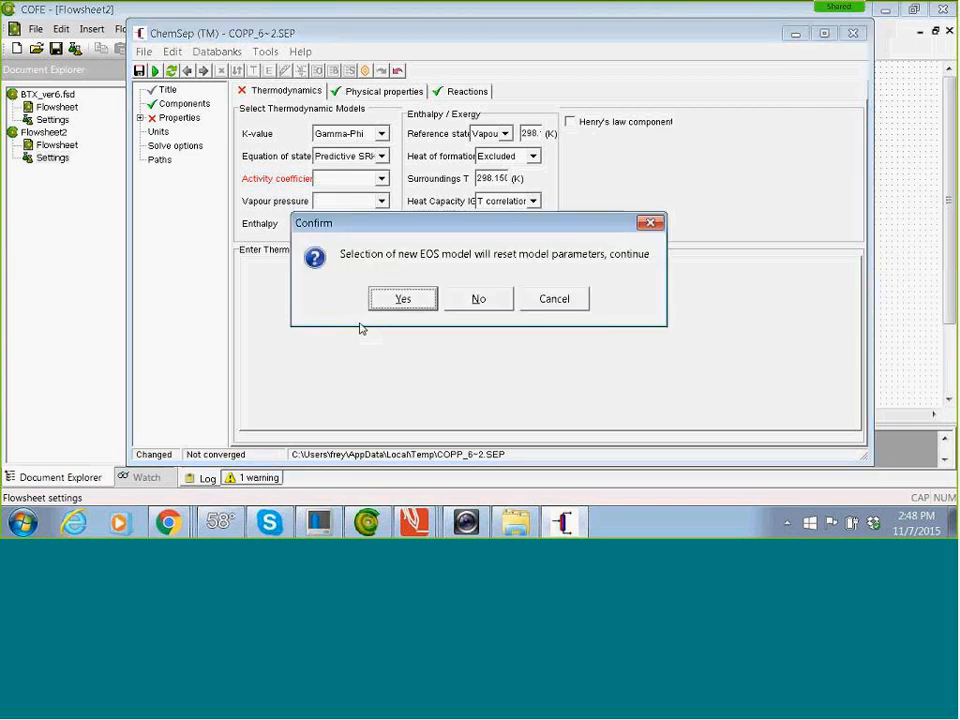
click(406, 302)
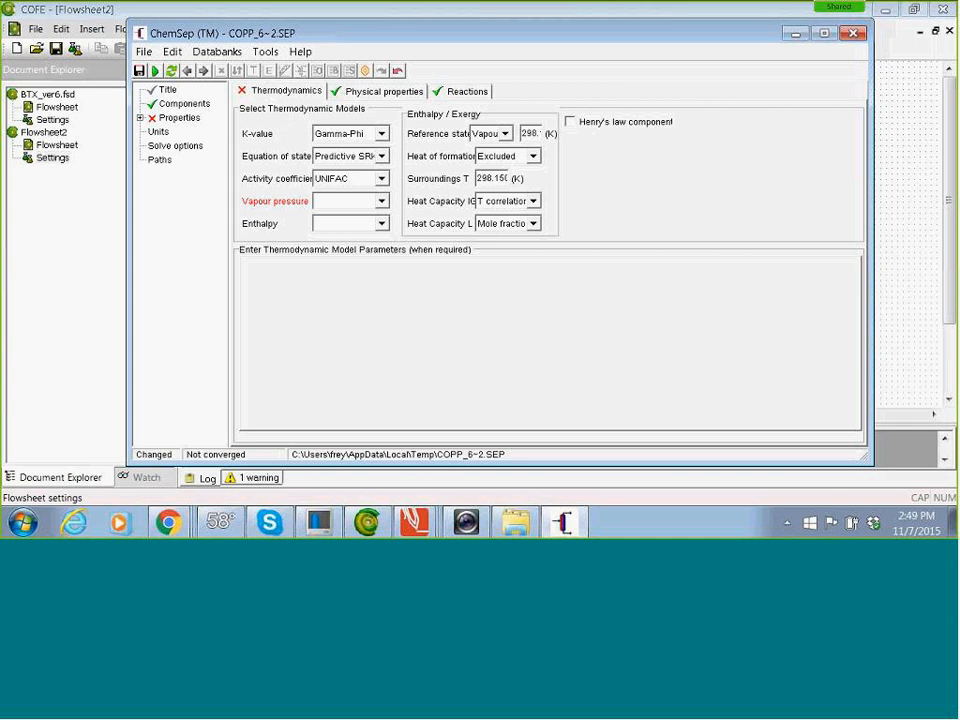
click(381, 180)
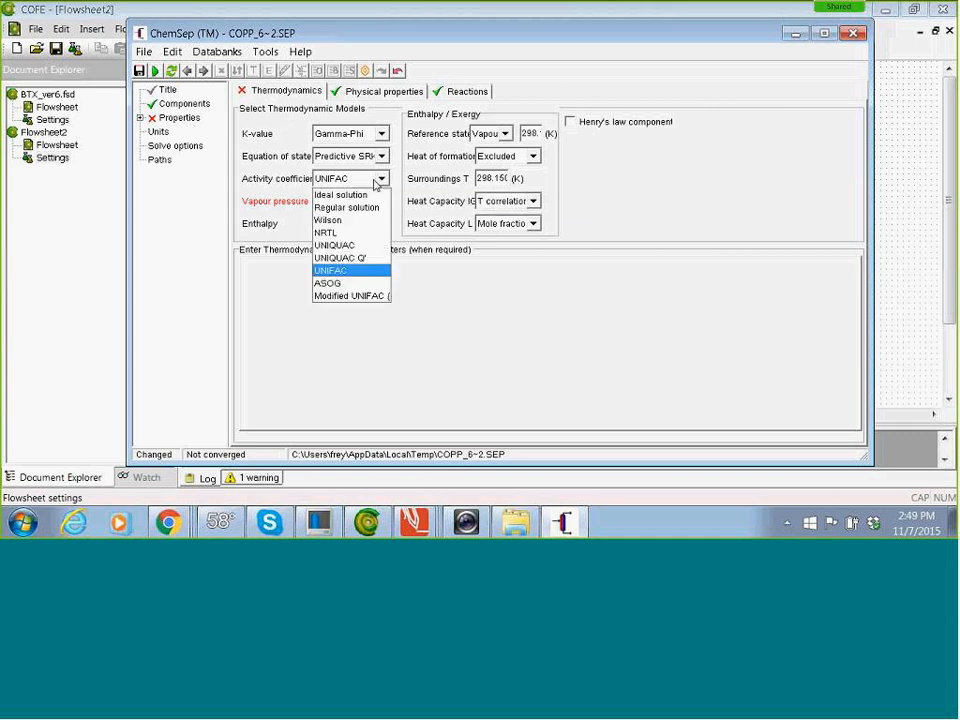
click(350, 270)
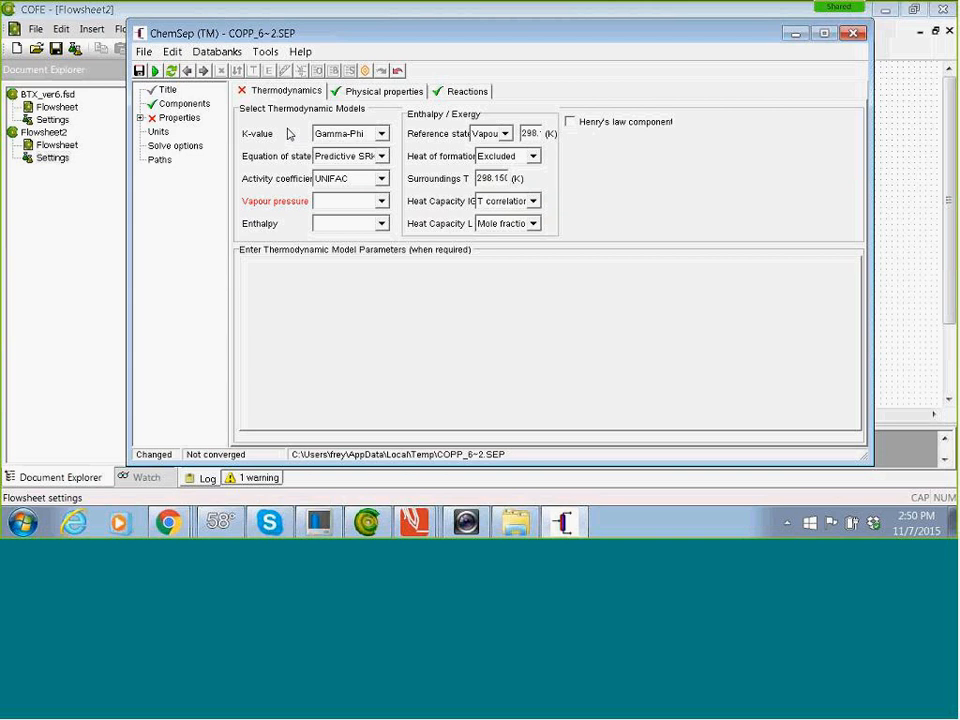
Set the property package's vapour pressure model to Antoine and its enthalpy model to Ideal.
click(381, 201)
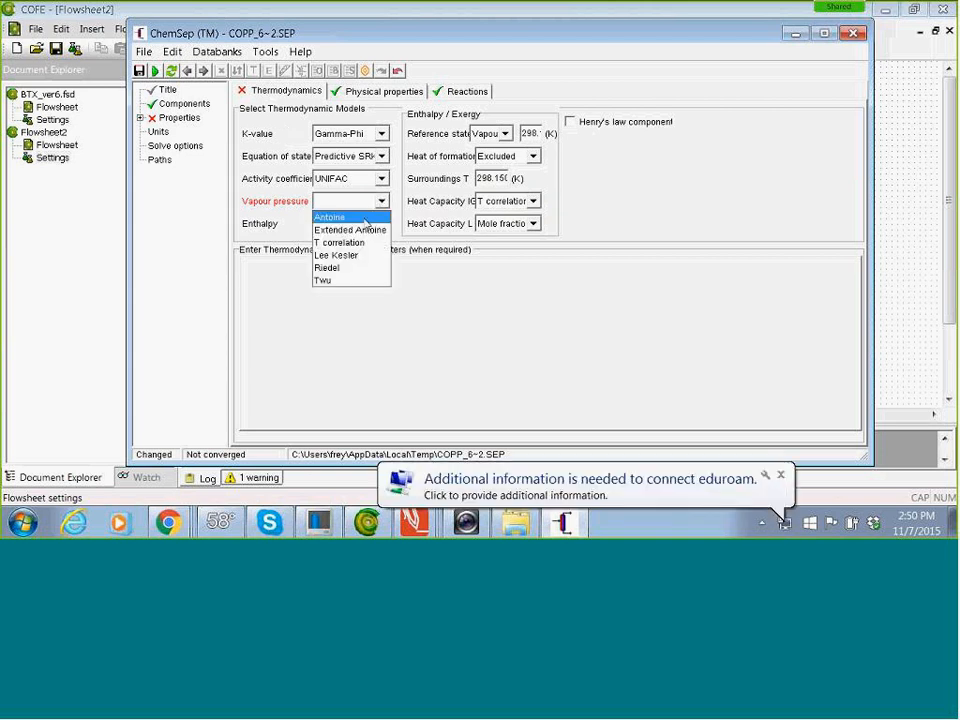
click(366, 219)
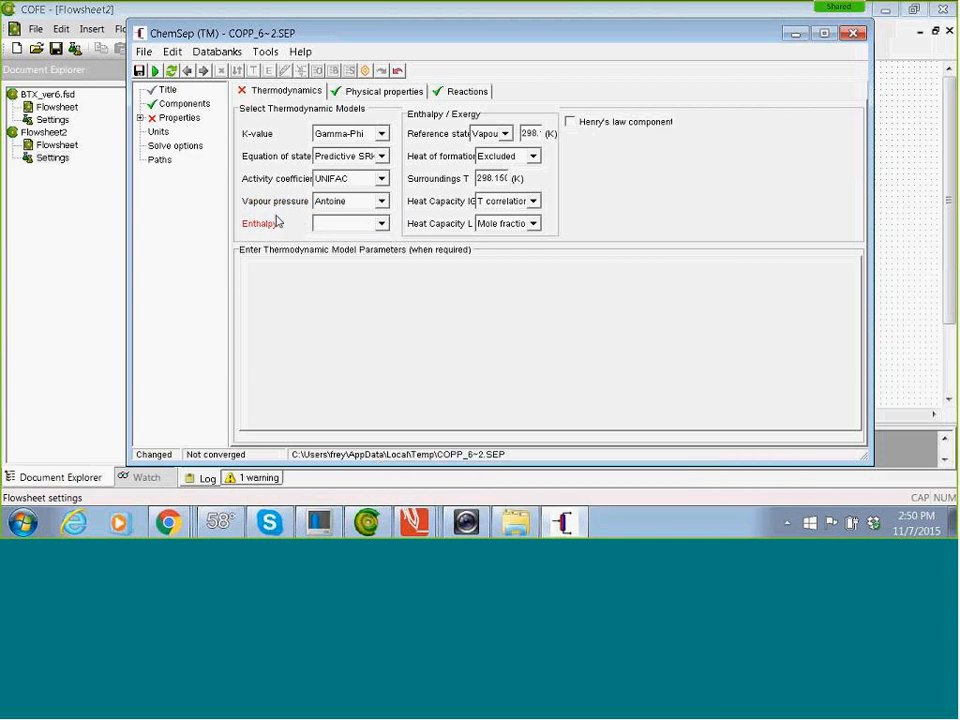
click(381, 223)
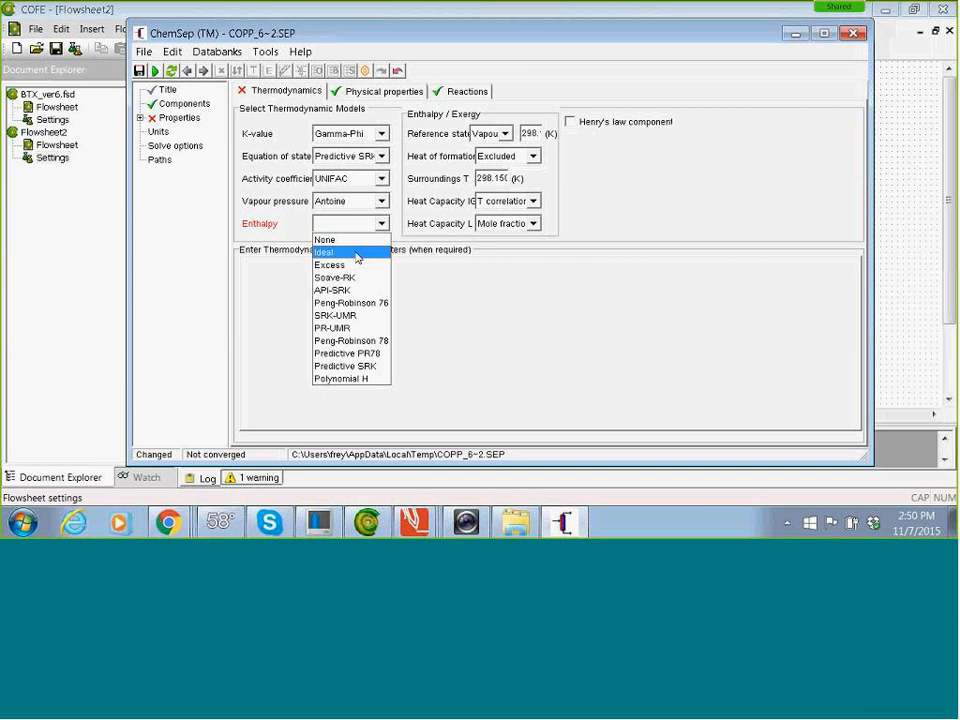
click(354, 254)
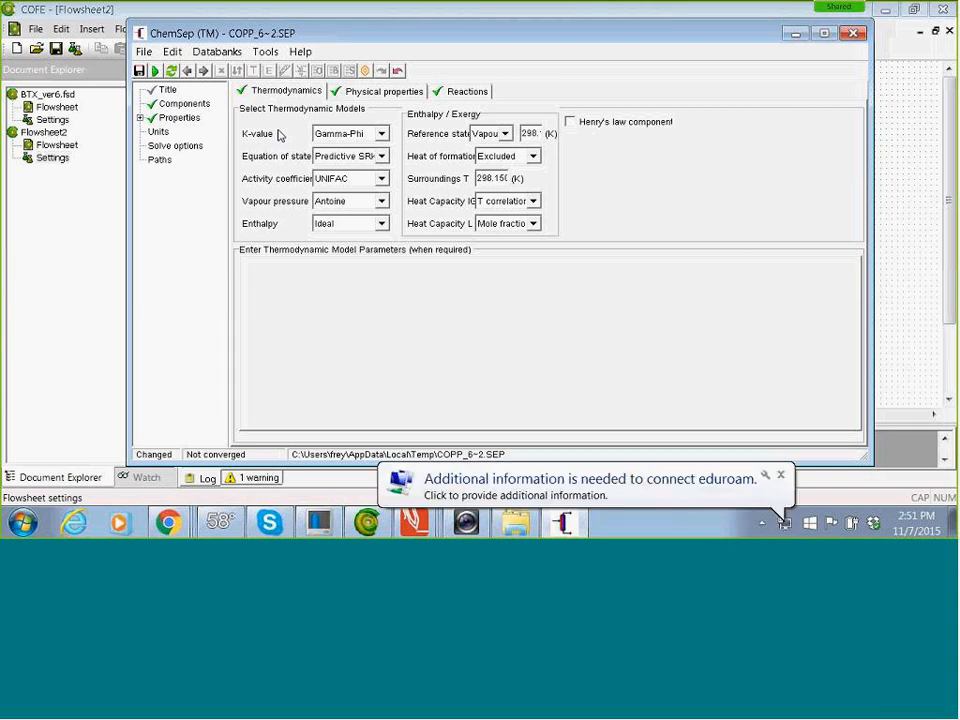
Save the ChemSep property package and exit its editor back to COFE, dismissing any error messages.
click(144, 51)
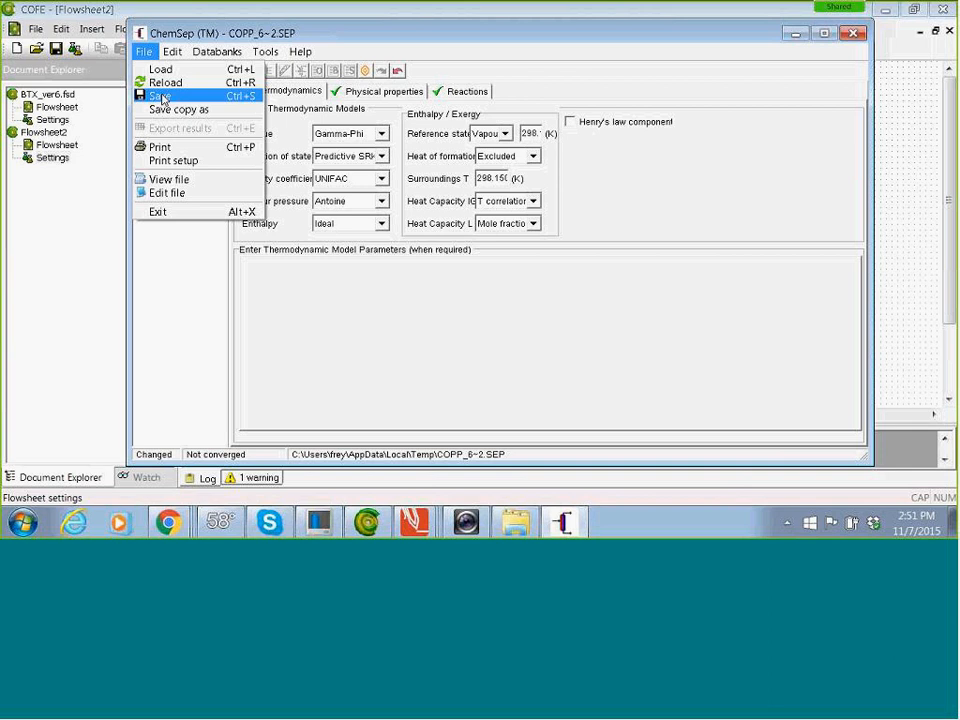
click(163, 97)
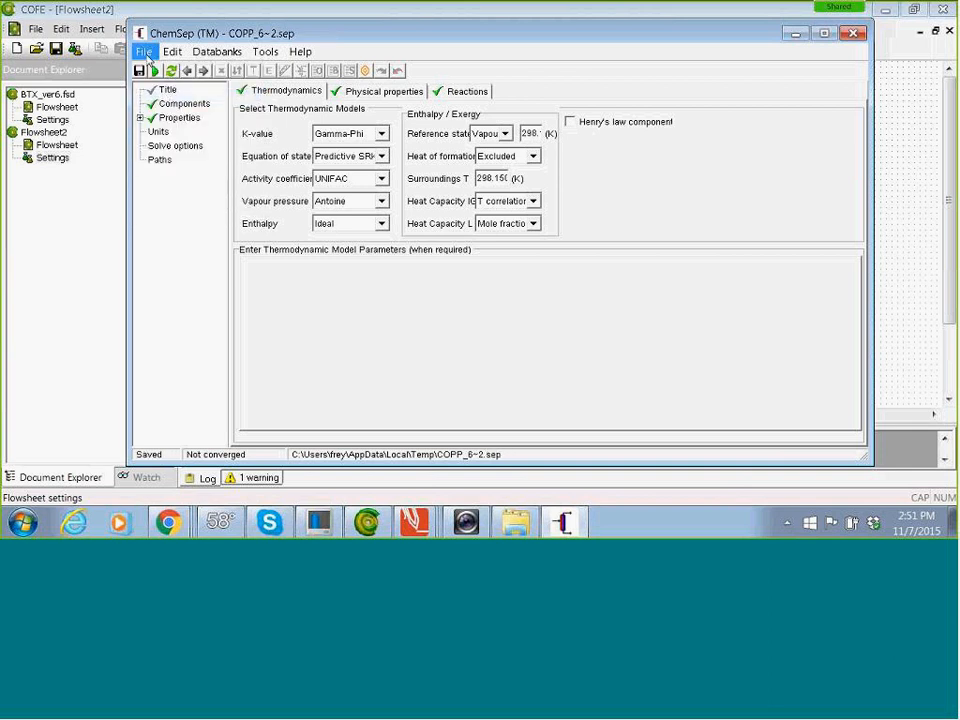
click(144, 51)
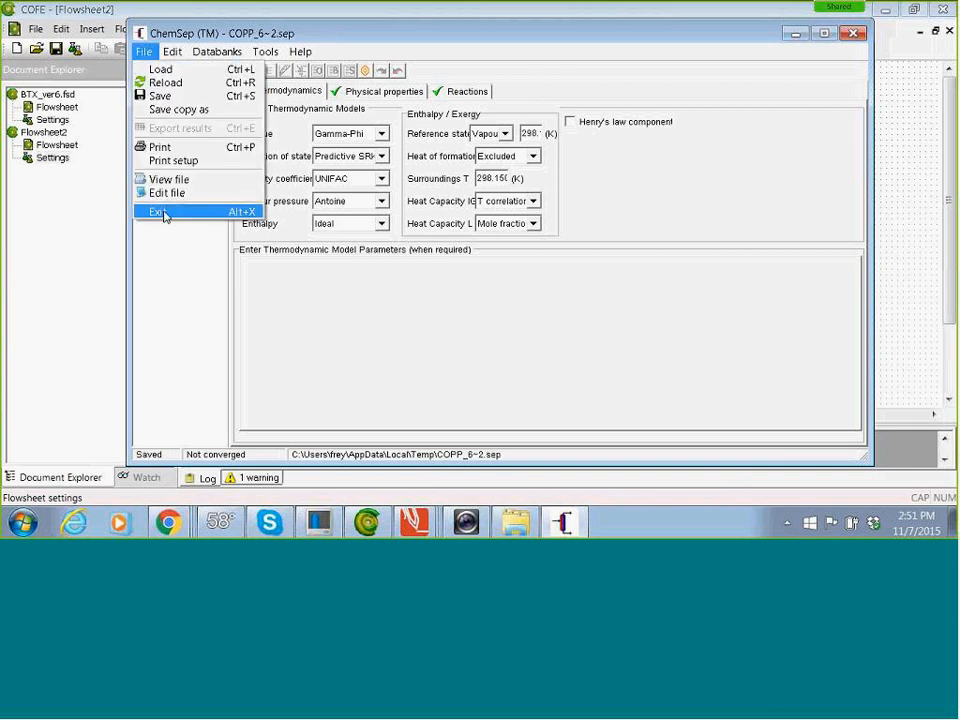
click(162, 213)
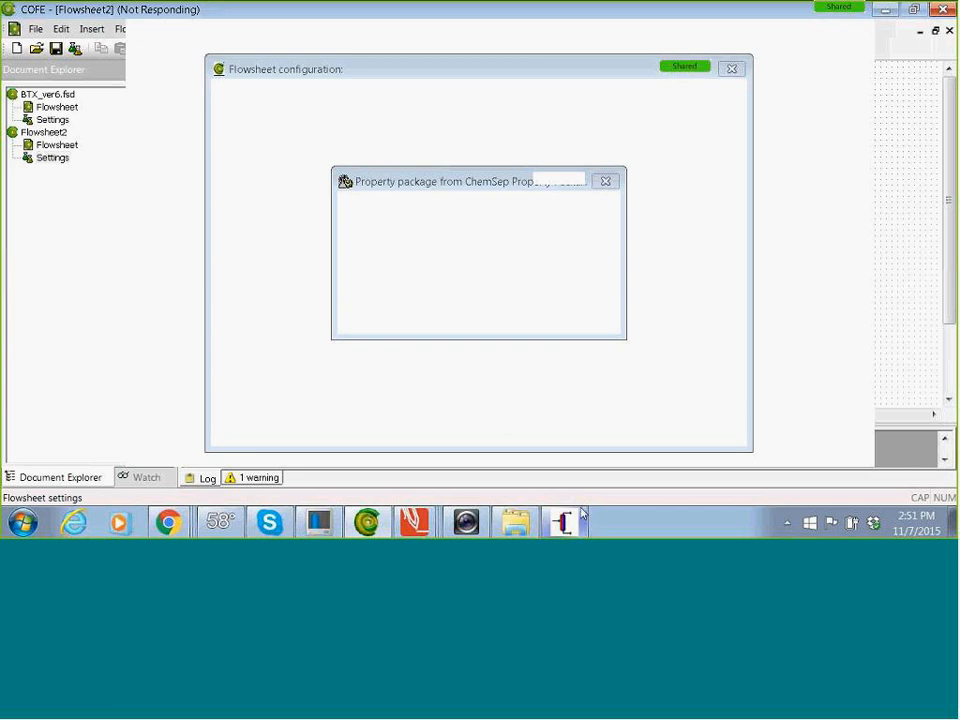
mouse_move(566, 528)
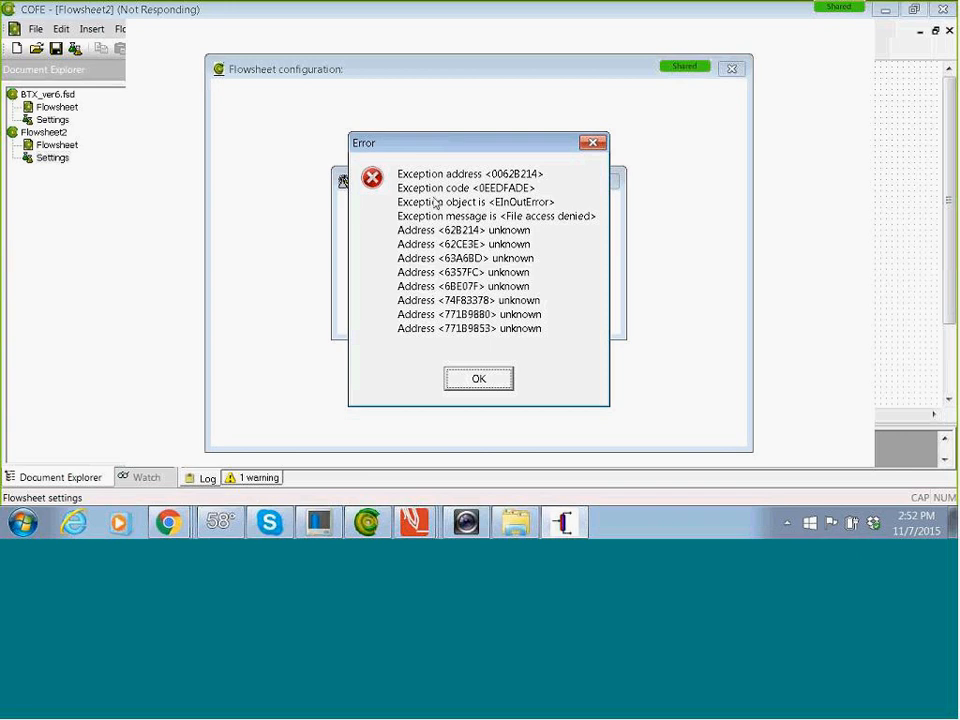
click(487, 380)
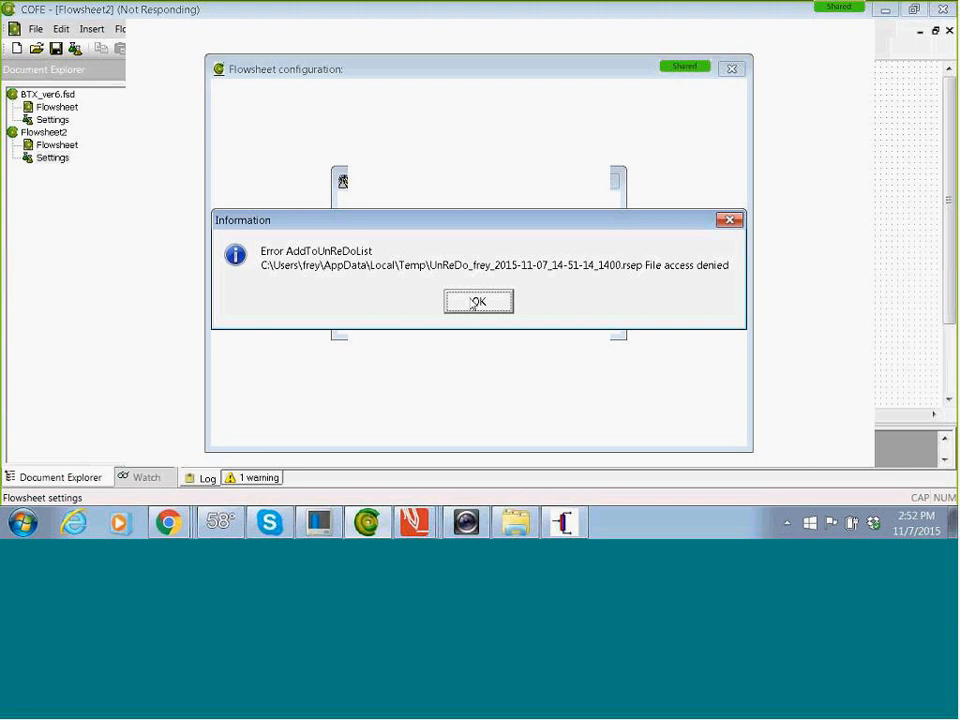
click(476, 303)
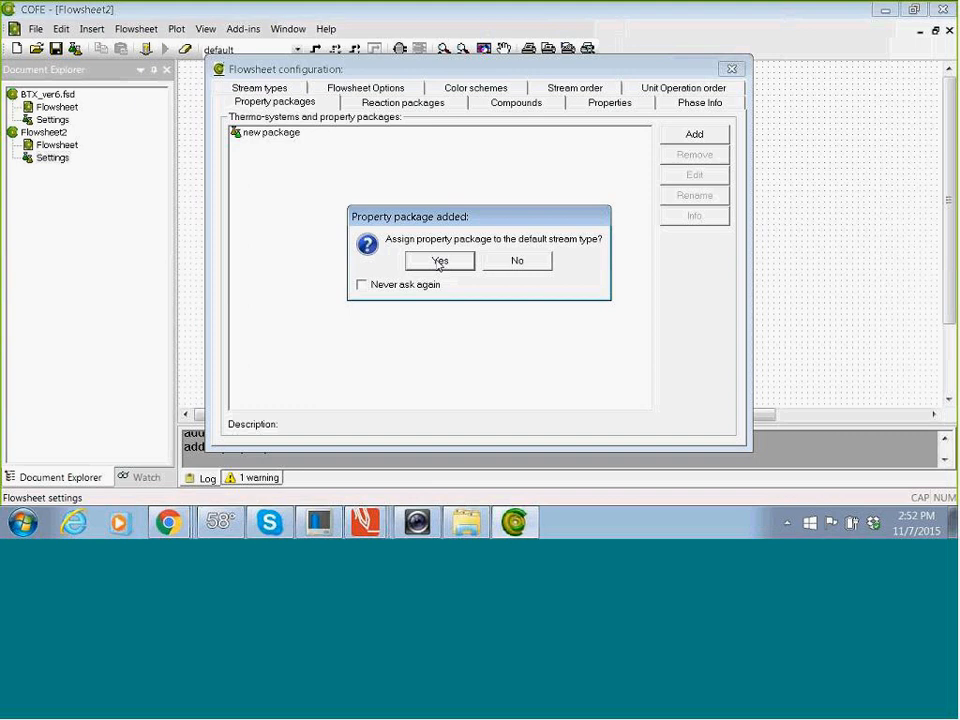
Assign the new property package to the default stream type, check its compounds and stream type settings, and close the flowsheet configuration.
click(439, 261)
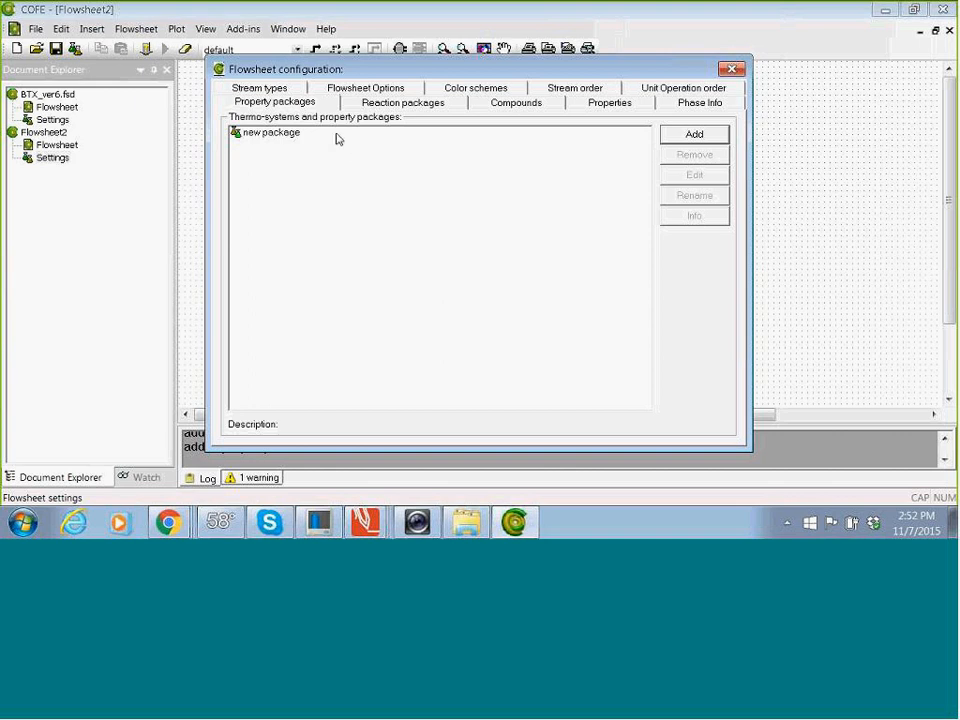
click(520, 108)
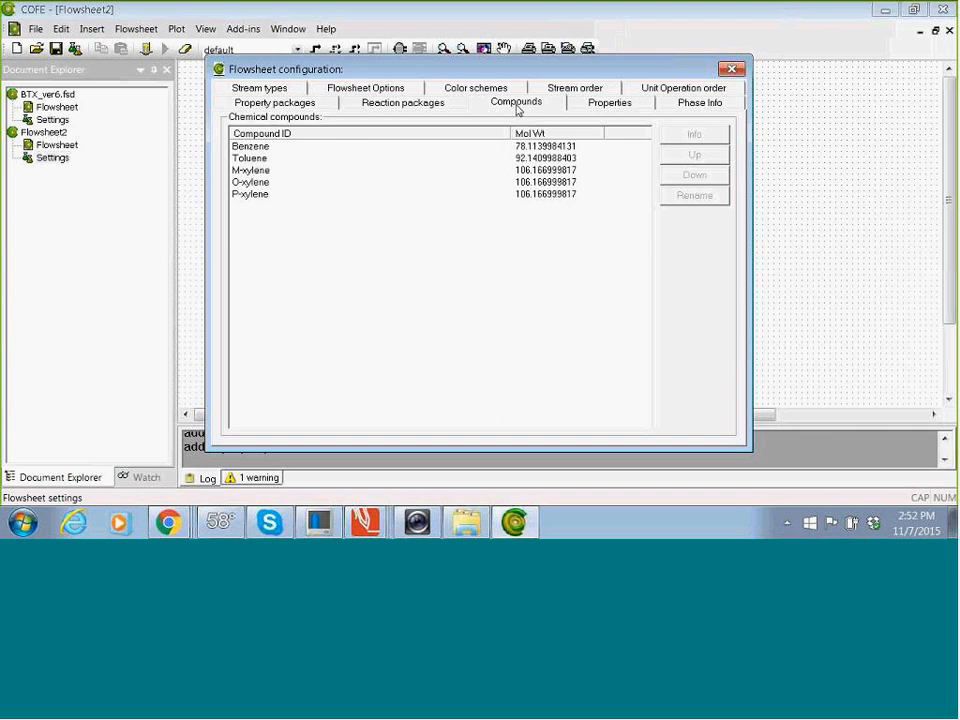
click(266, 91)
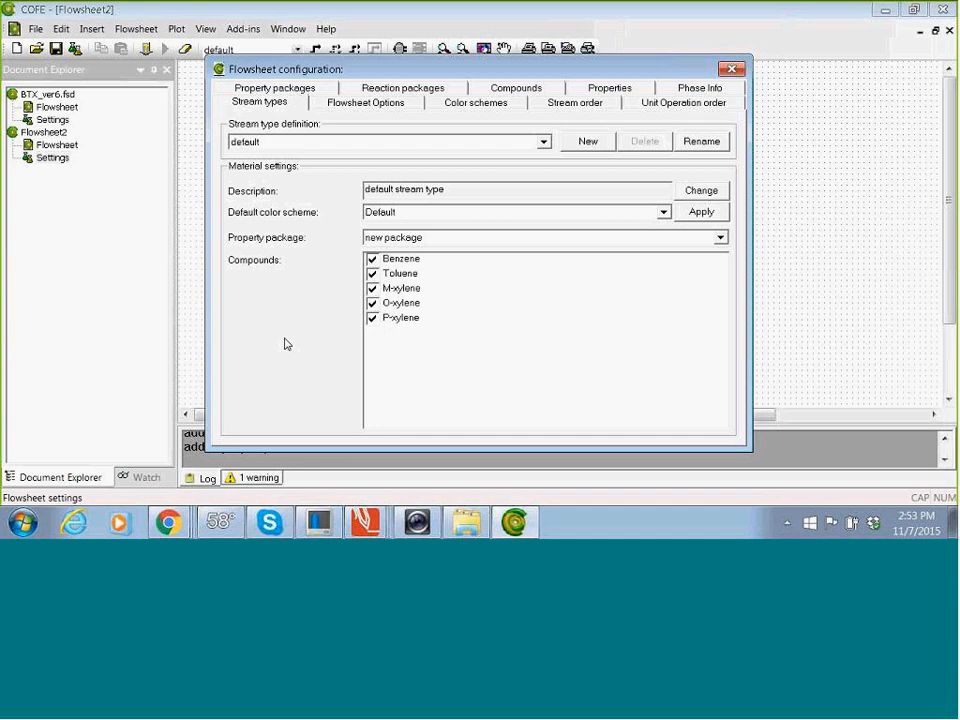
click(730, 70)
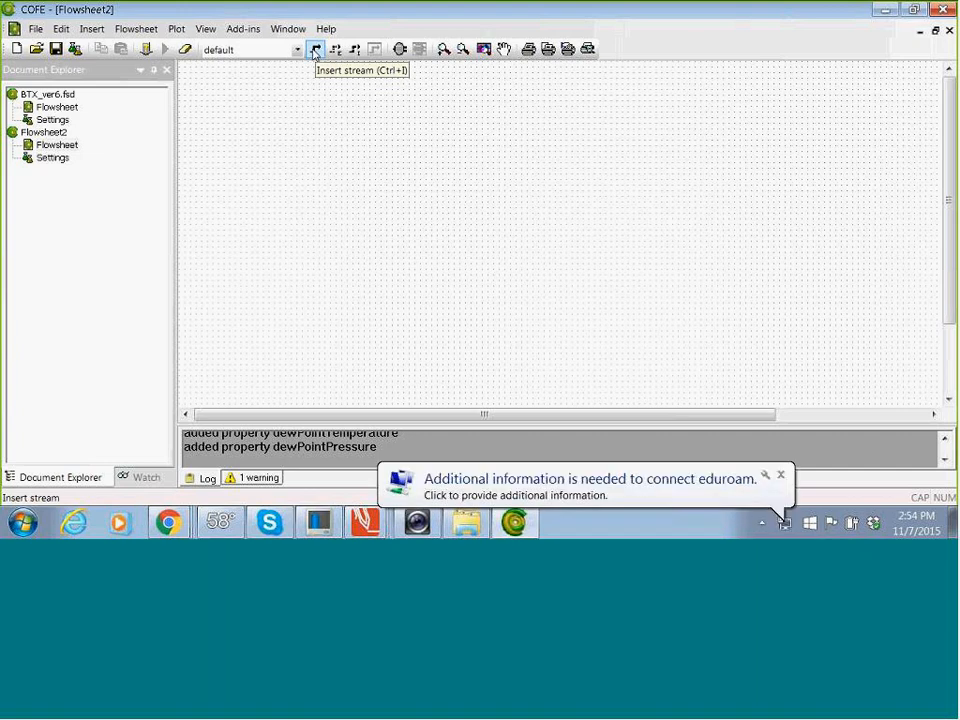
Insert a short horizontal material stream of the default type on the empty flowsheet, pointing right.
click(315, 51)
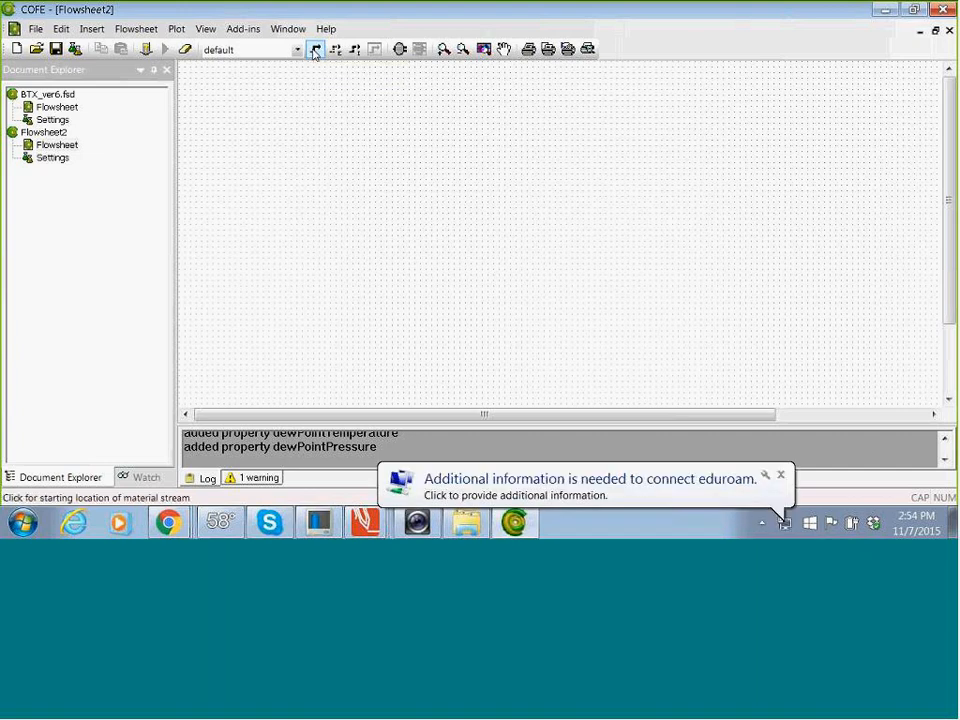
click(247, 234)
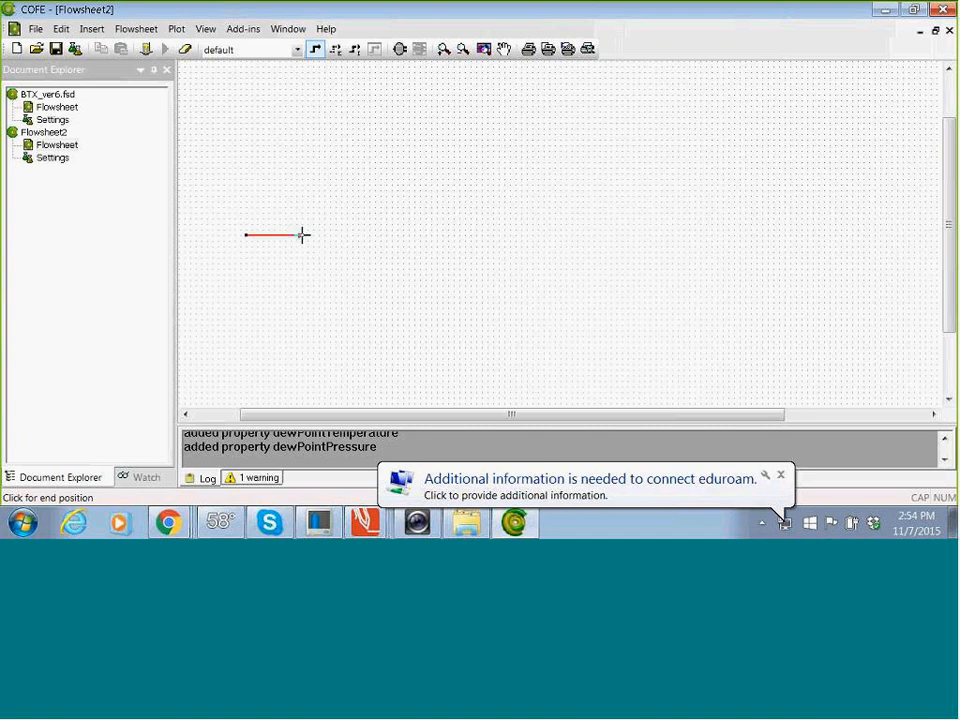
click(303, 235)
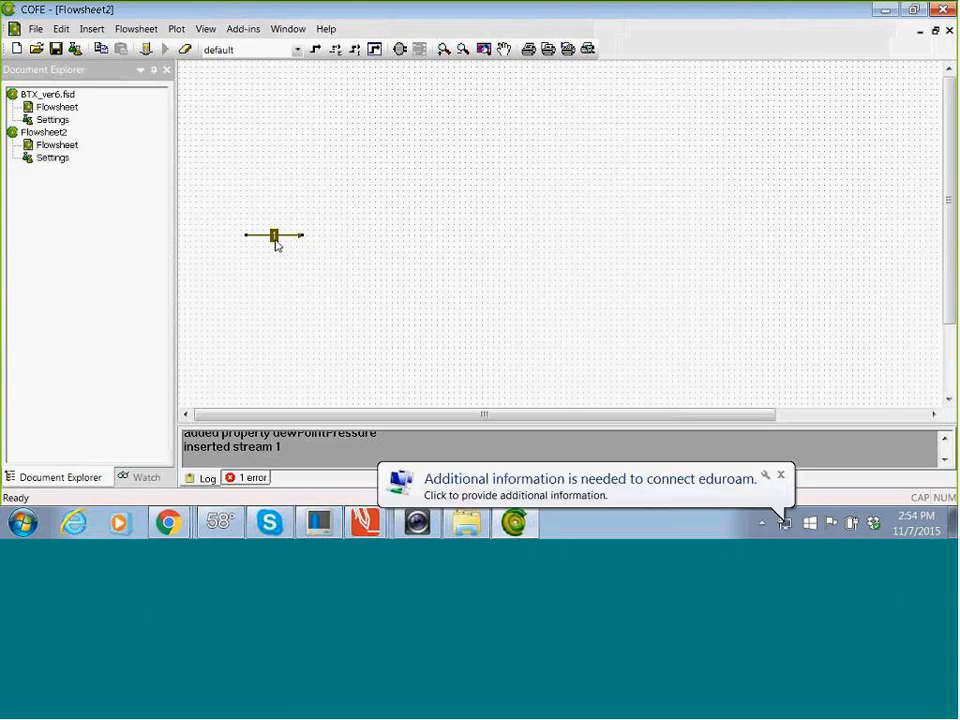
Open the stream's data for editing and set its pressure to 101325 Pa and temperature to 298 K.
mouse_move(277, 242)
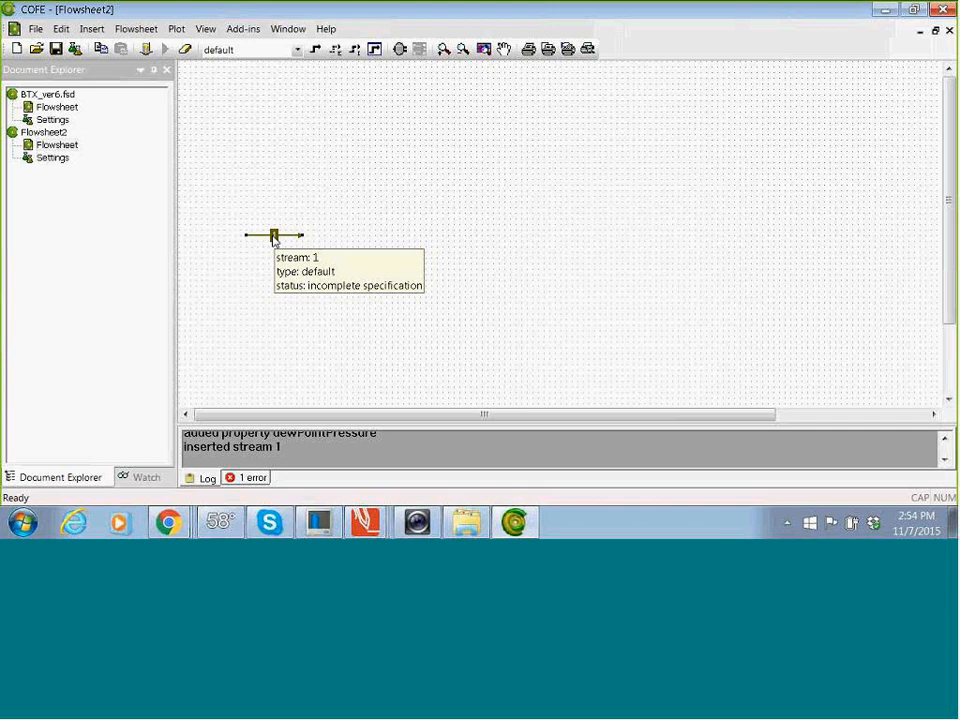
right_click(274, 240)
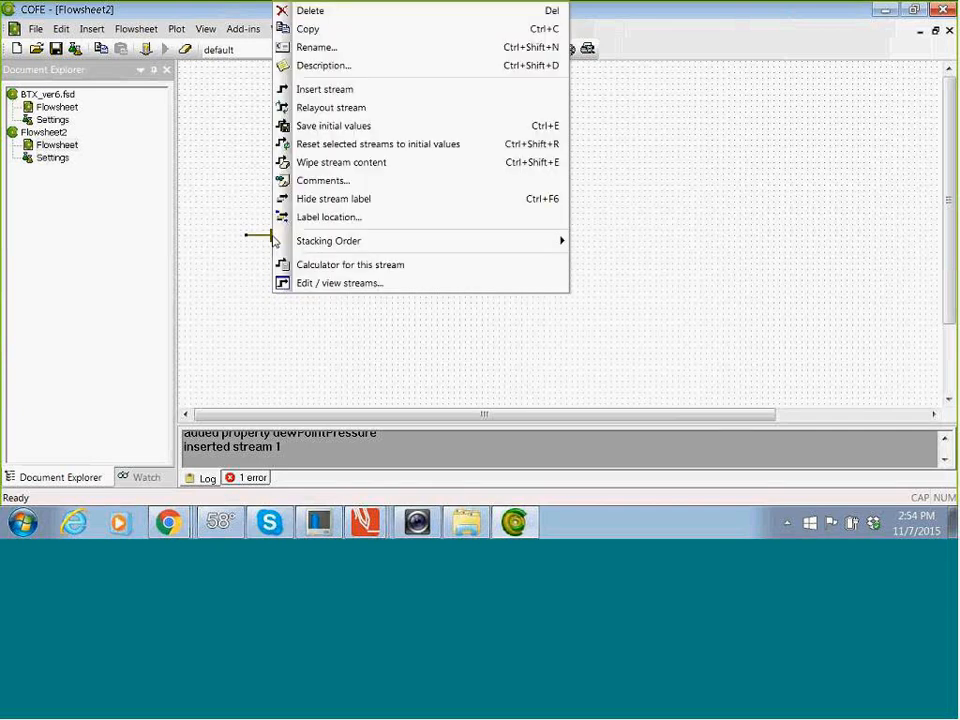
click(381, 286)
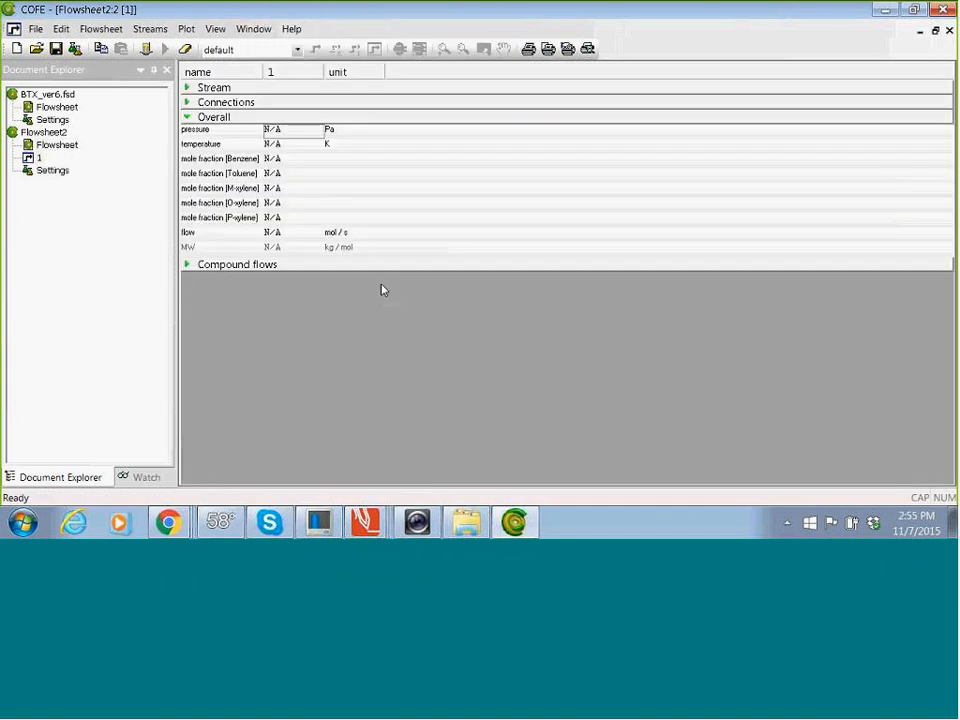
click(291, 134)
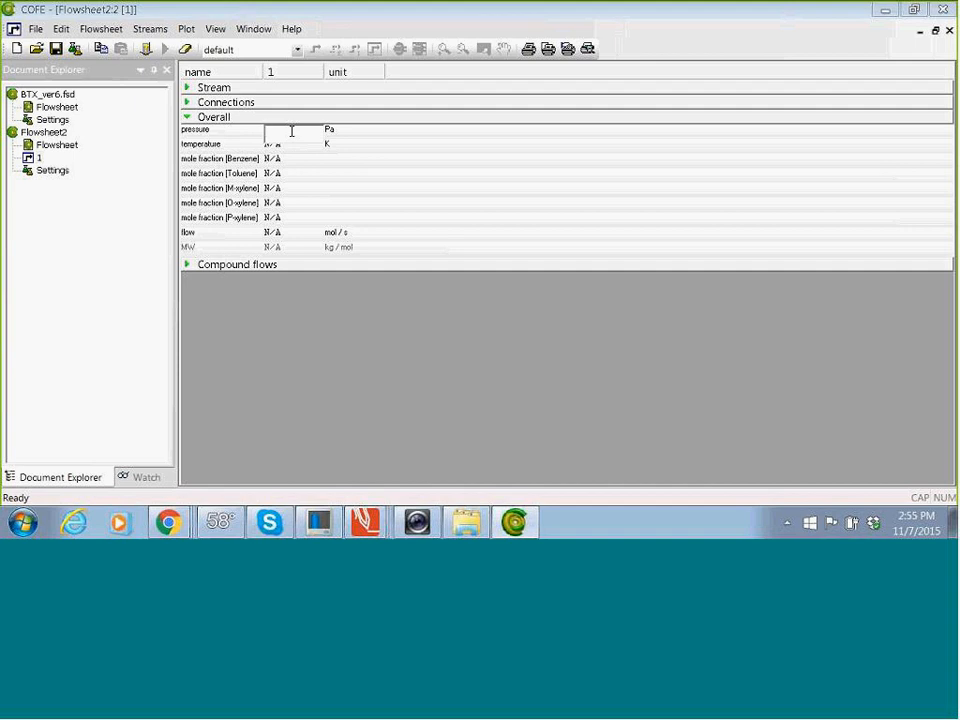
text(101325)
click(278, 146)
click(299, 147)
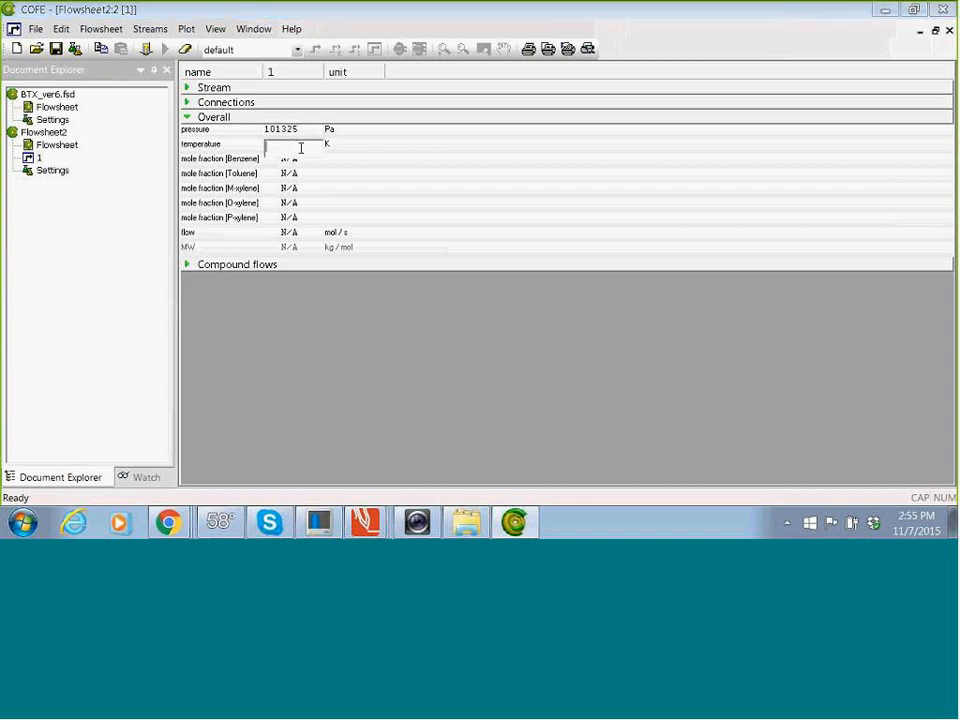
text(298)
key(Return)
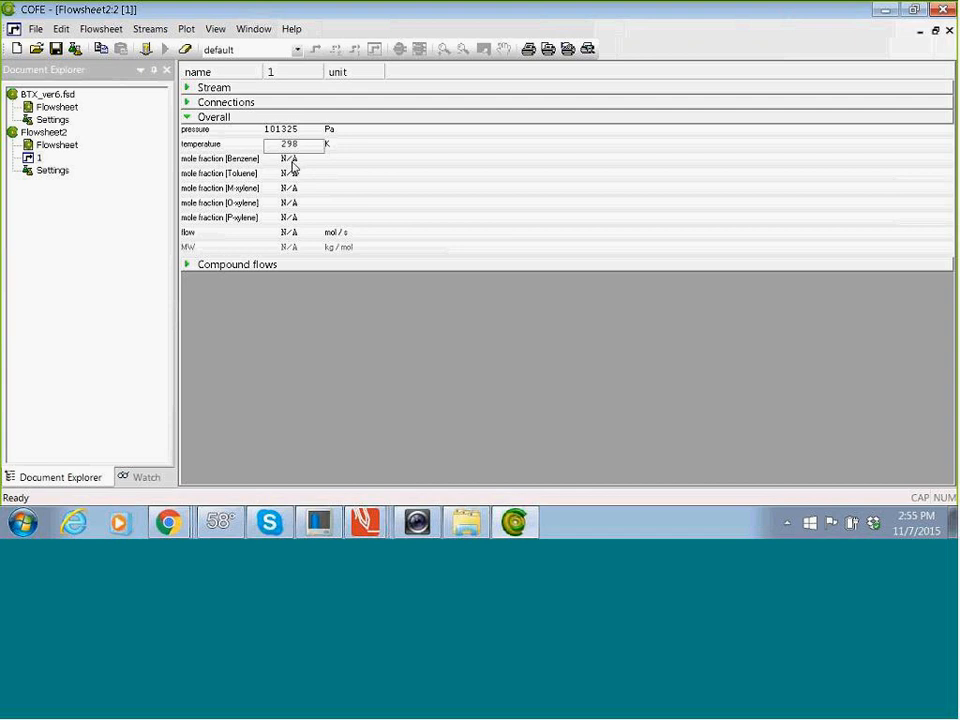
Set the stream's mole fractions to 0.33 for benzene and 0.34 for toluene.
click(314, 160)
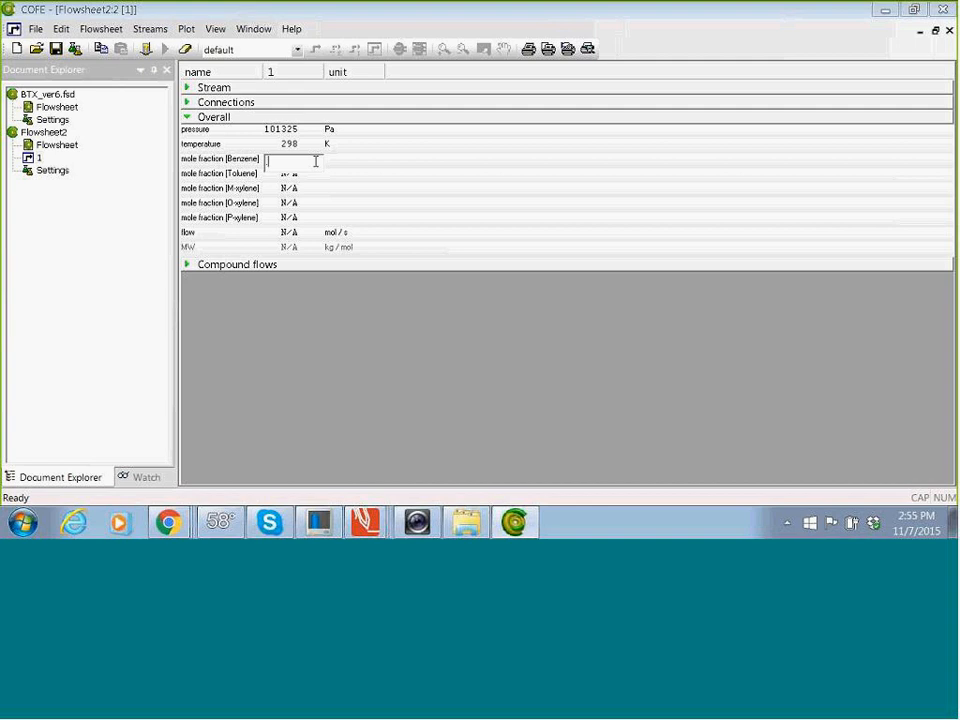
text(.33)
key(Return)
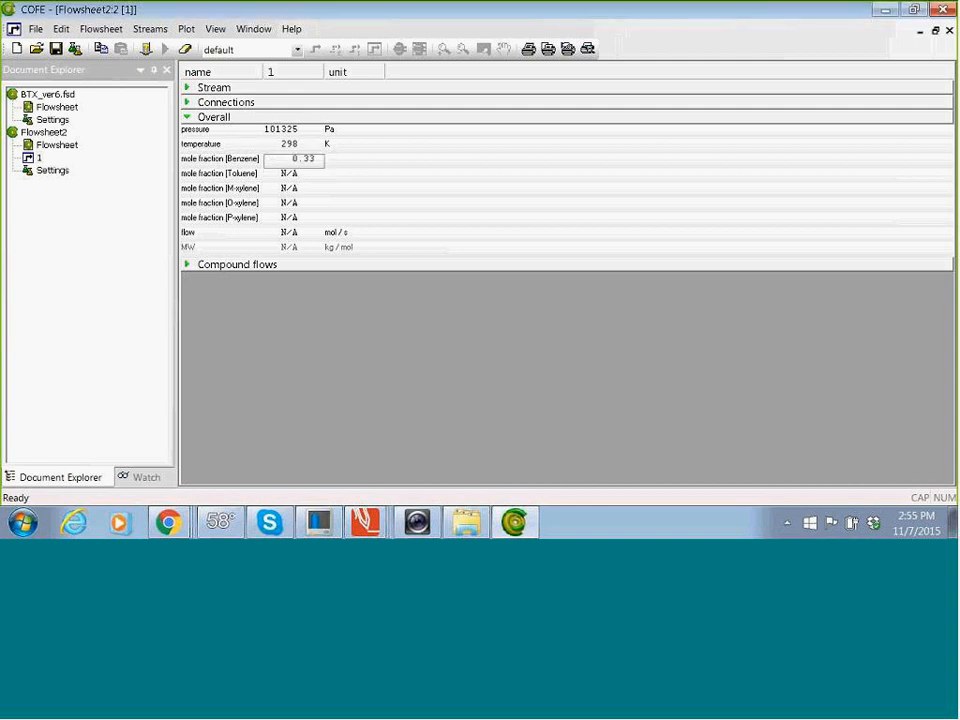
click(293, 176)
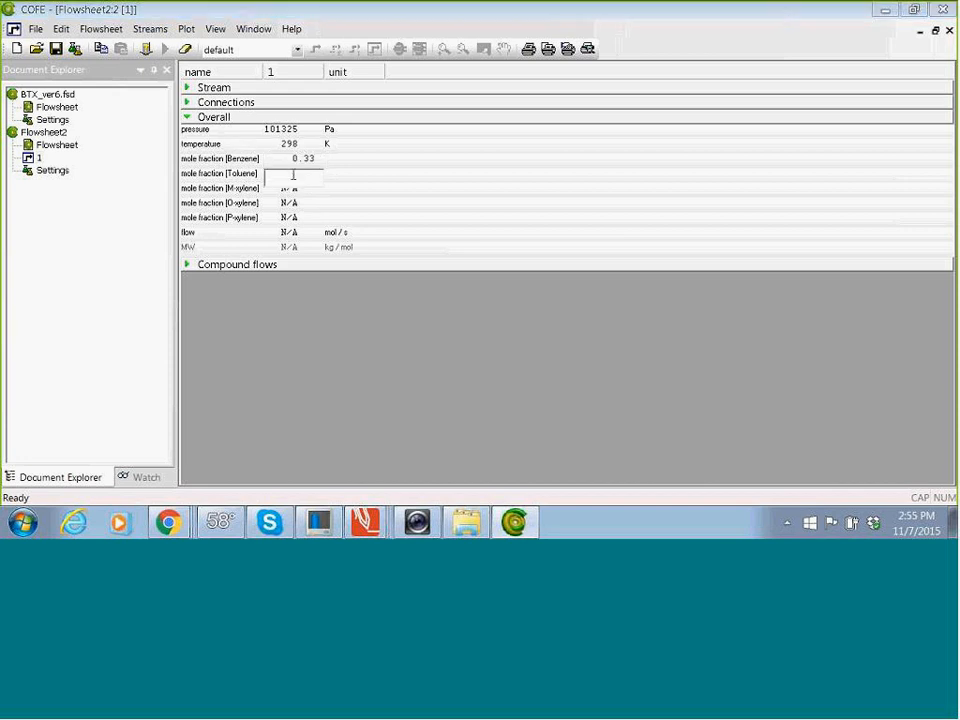
text(.34)
key(Return)
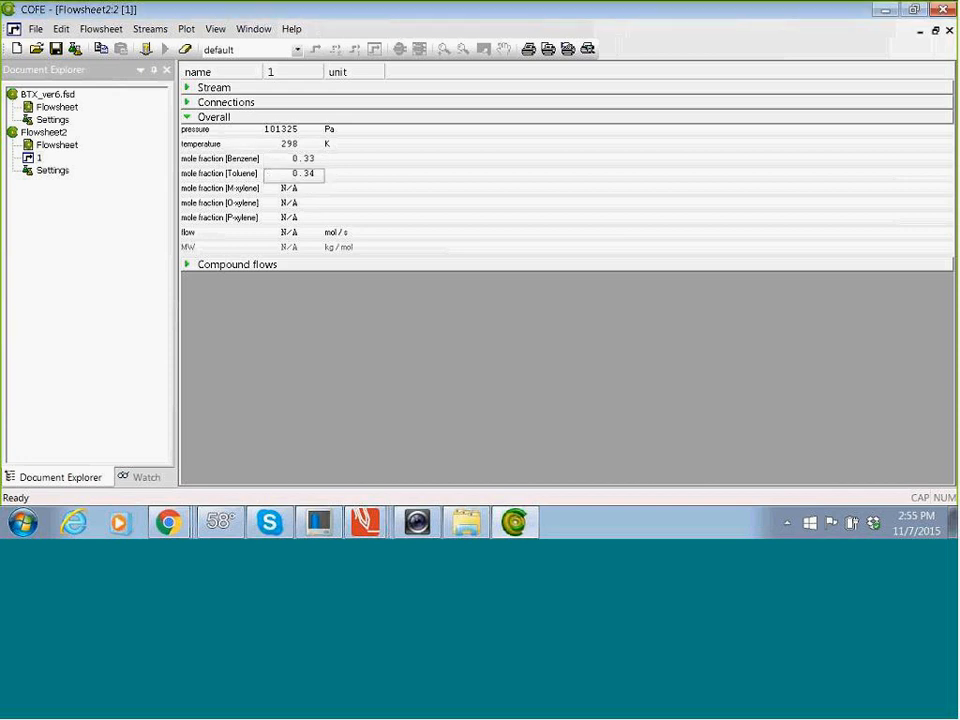
Set the stream's M-xylene and O-xylene mole fractions to 0.11 each.
click(293, 189)
text(.11)
key(Return)
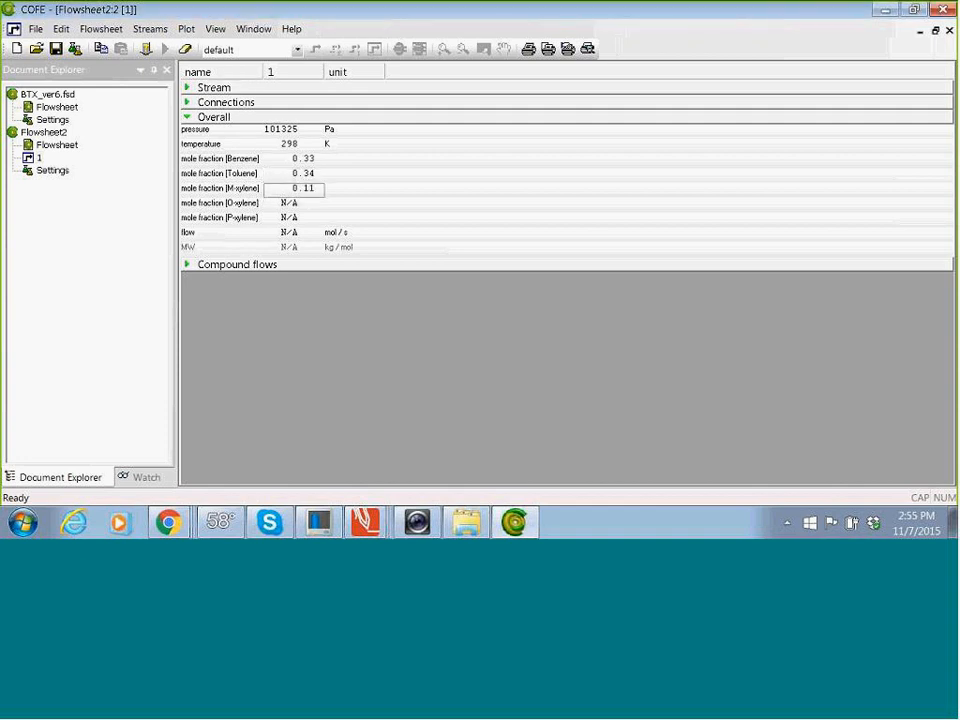
click(292, 204)
text(.11)
key(Return)
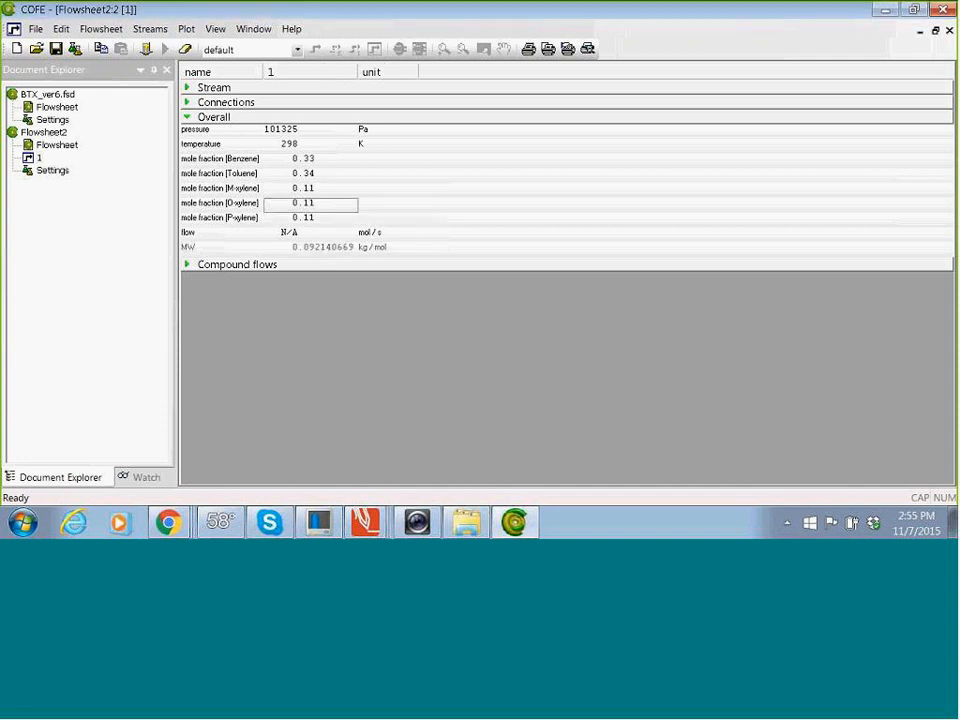
Set the overall flow of stream 1 to 1 mol/s.
click(294, 237)
text(1)
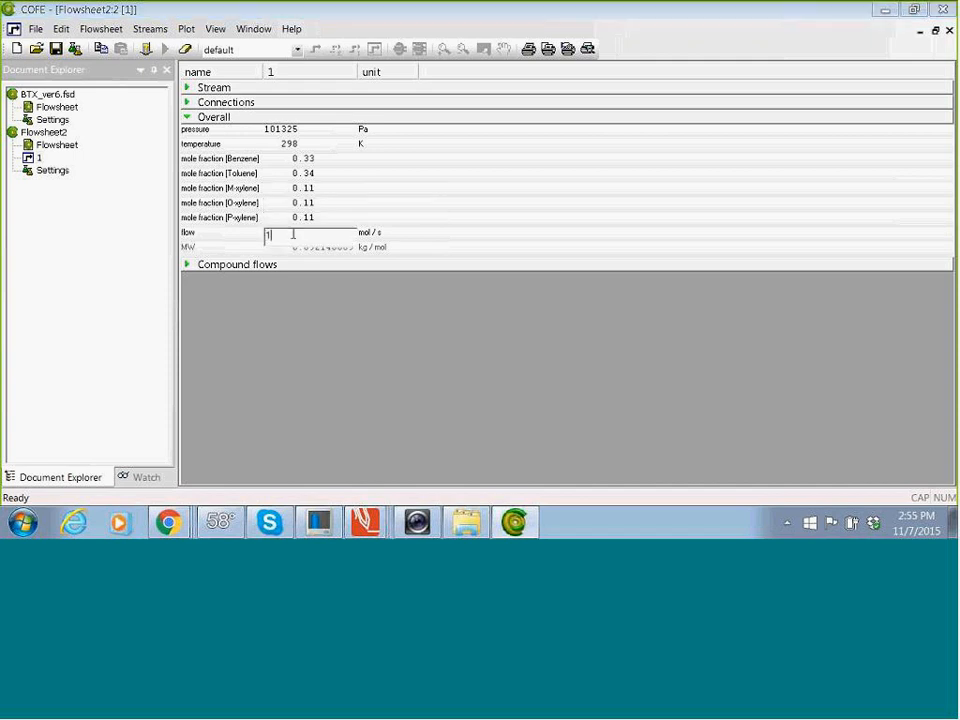
key(Return)
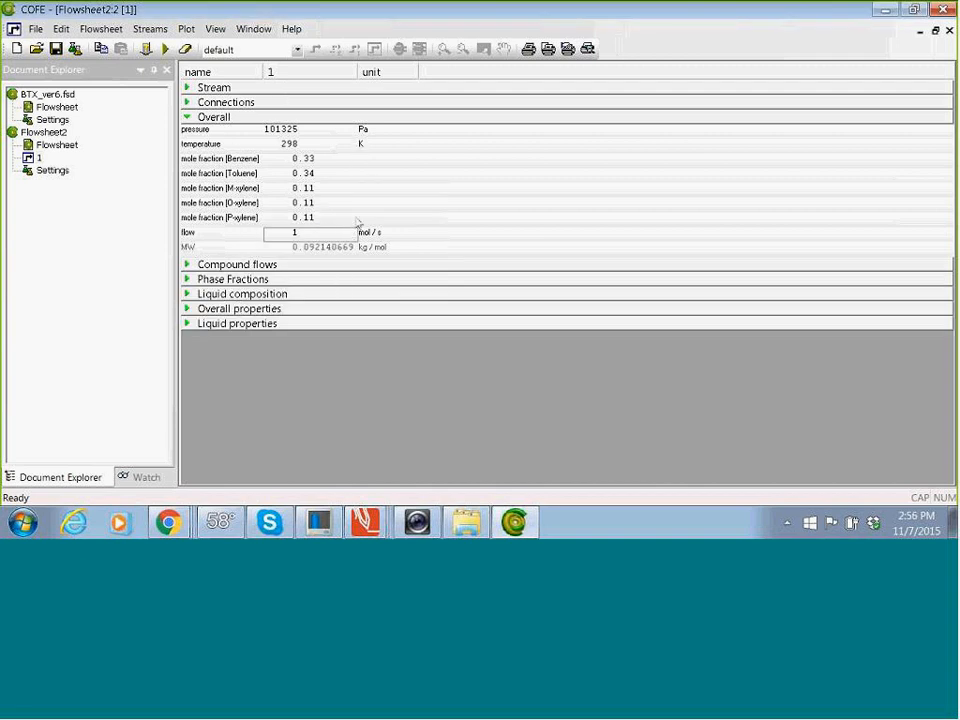
Examine the calculated liquid properties and phase fractions of the feed stream.
click(188, 326)
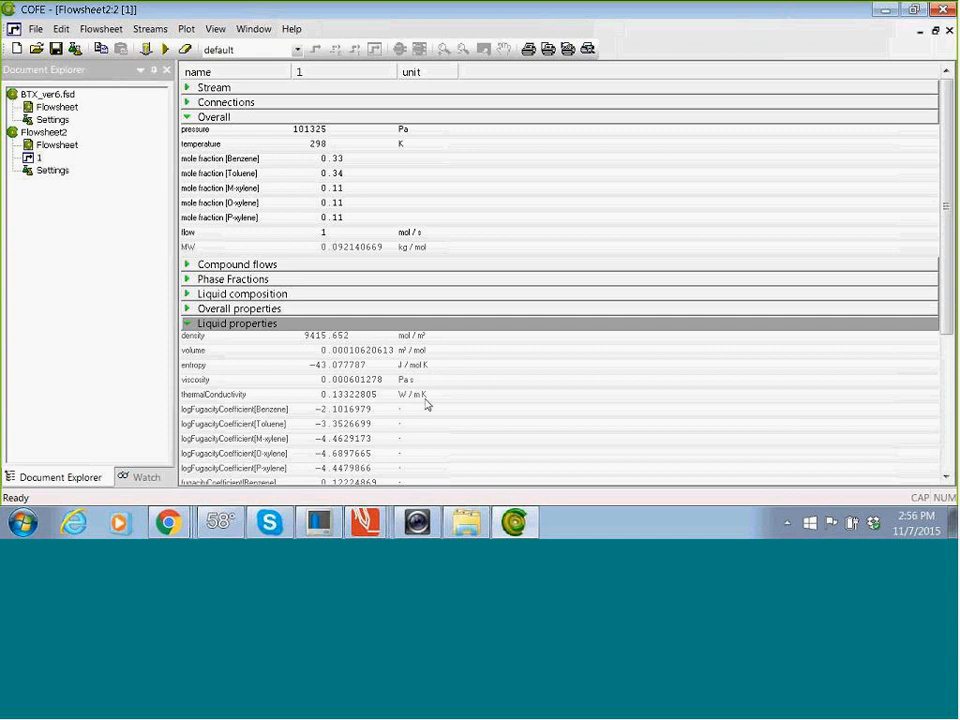
click(188, 324)
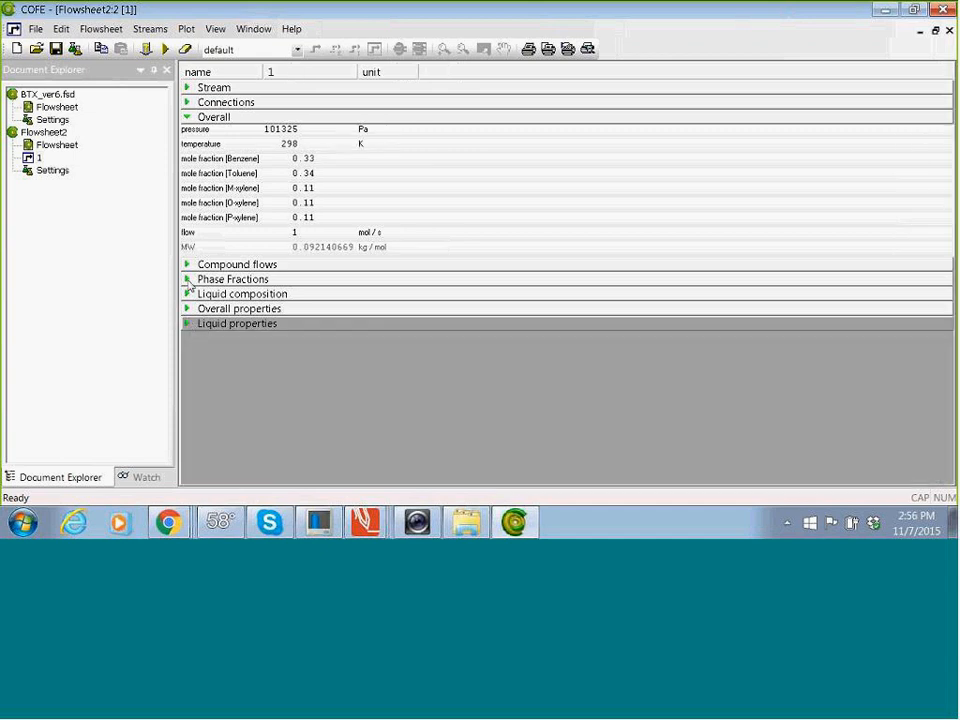
click(188, 279)
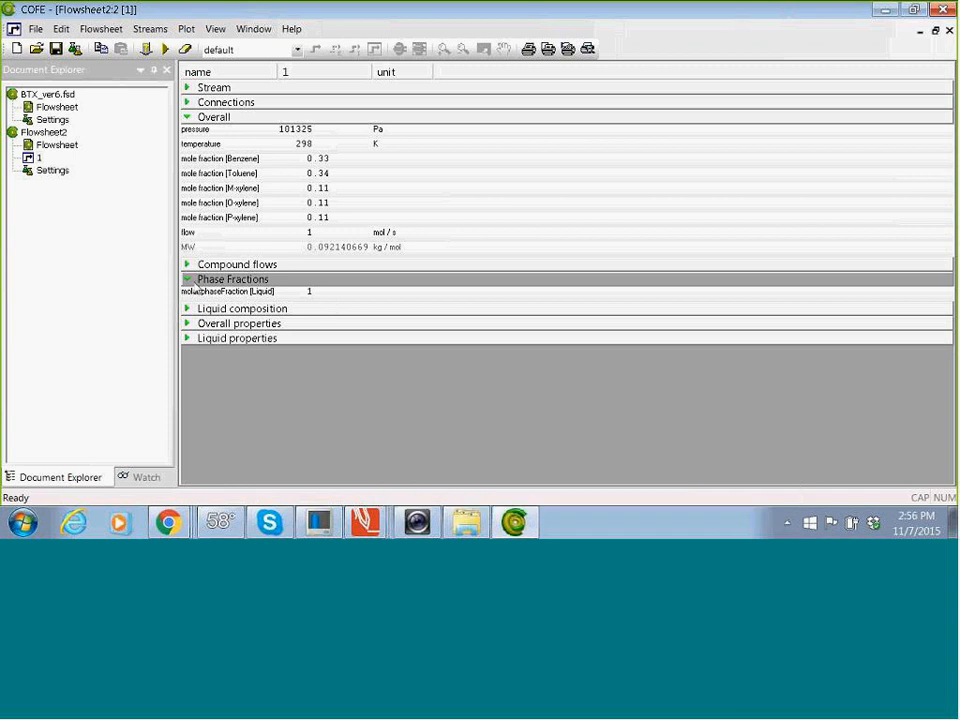
Examine the individual compound flows of stream 1 and close the stream's data view.
click(300, 280)
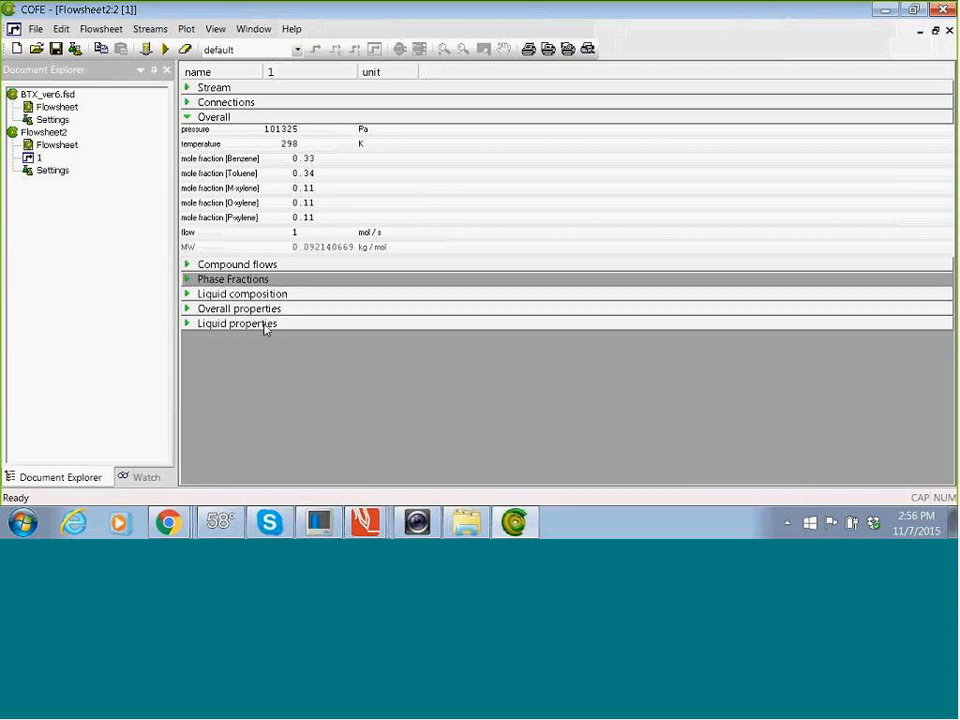
click(187, 265)
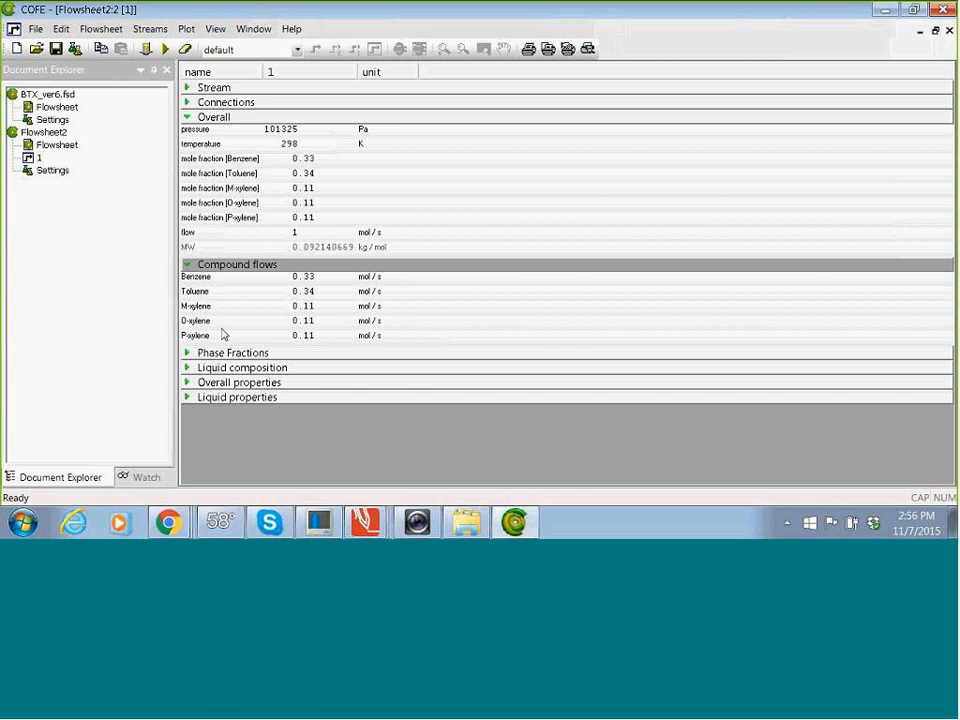
click(187, 265)
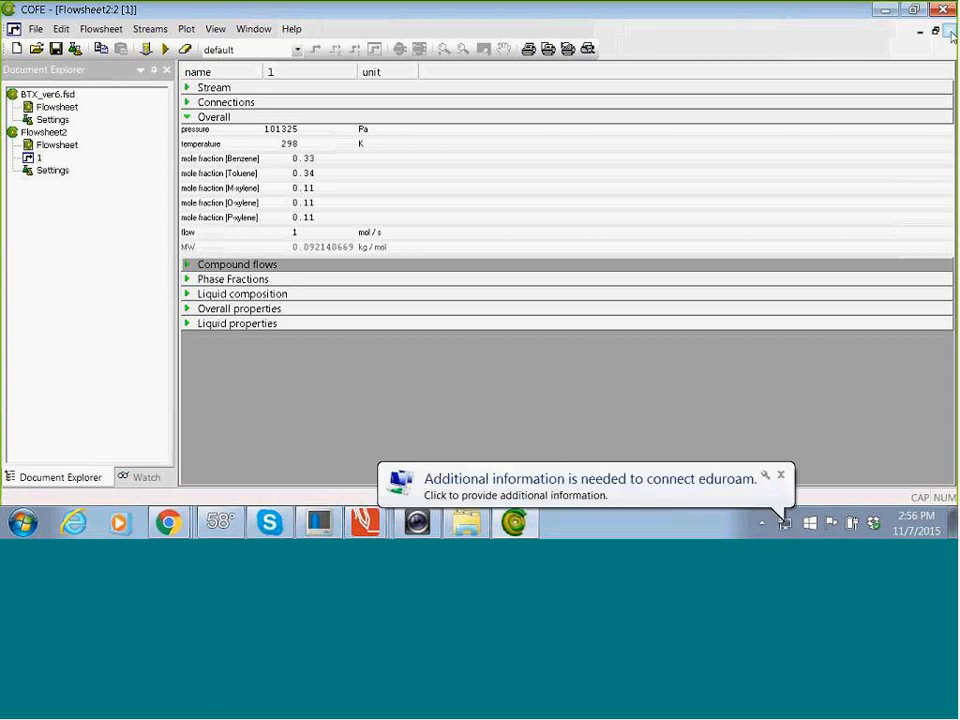
click(950, 32)
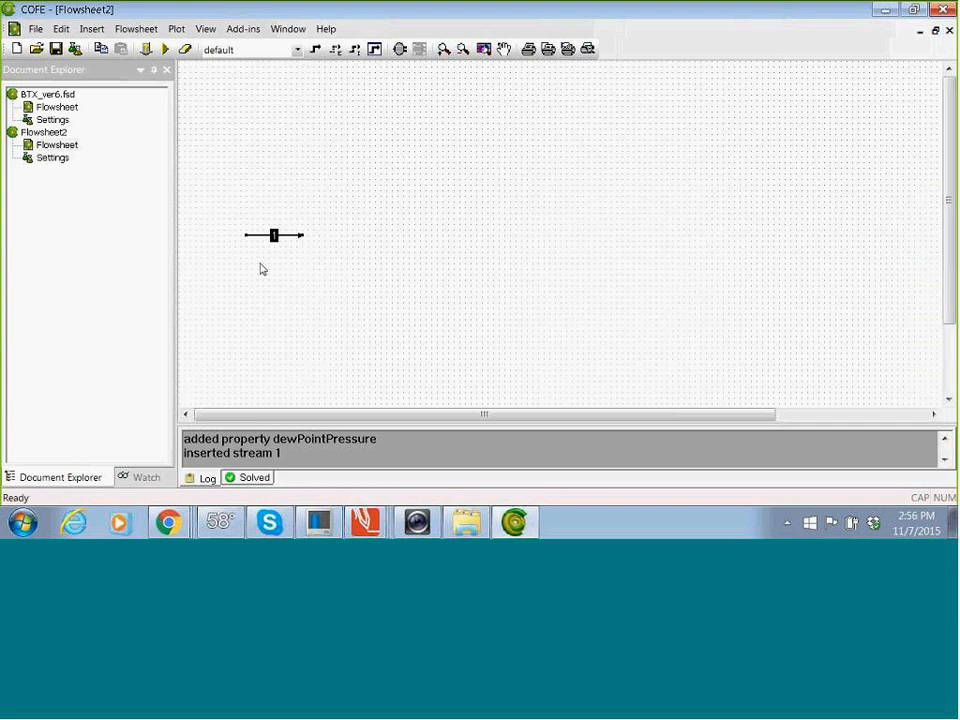
Switch to lecture9_addendum.pdf in PDF Annotator, underline benzene and toluene in red, and bracket the three xylenes together.
mouse_move(282, 242)
mouse_move(352, 520)
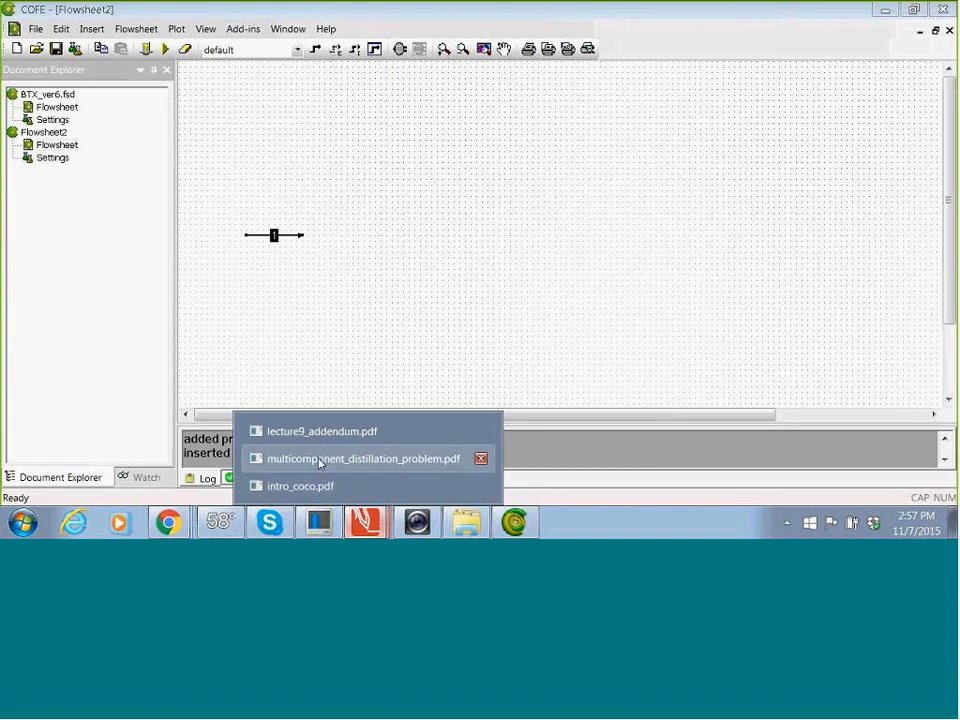
click(305, 432)
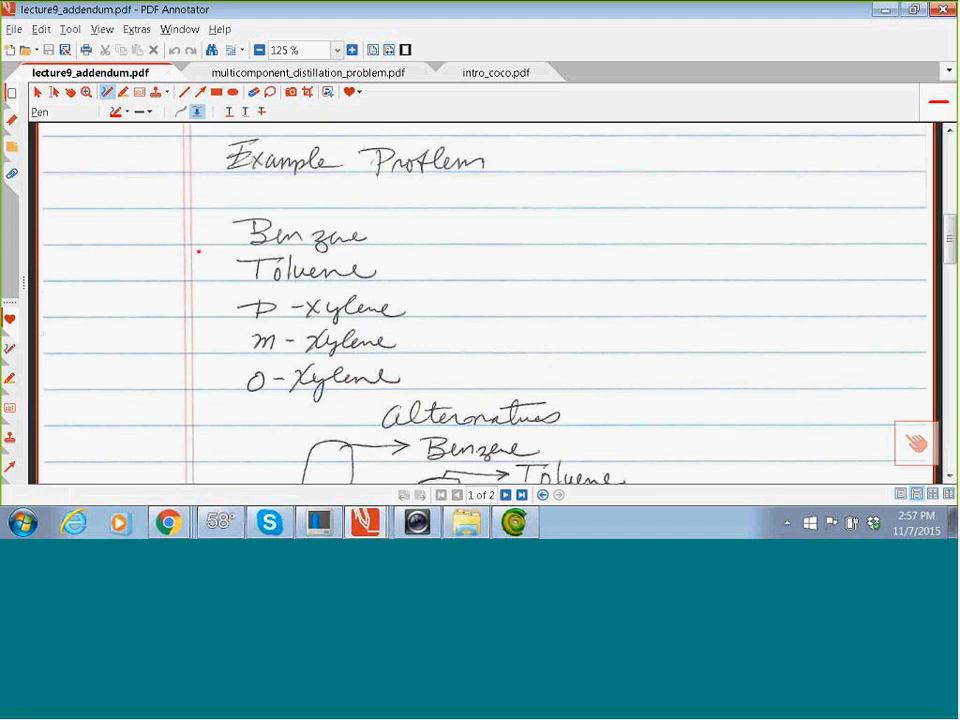
drag(202, 251, 413, 246)
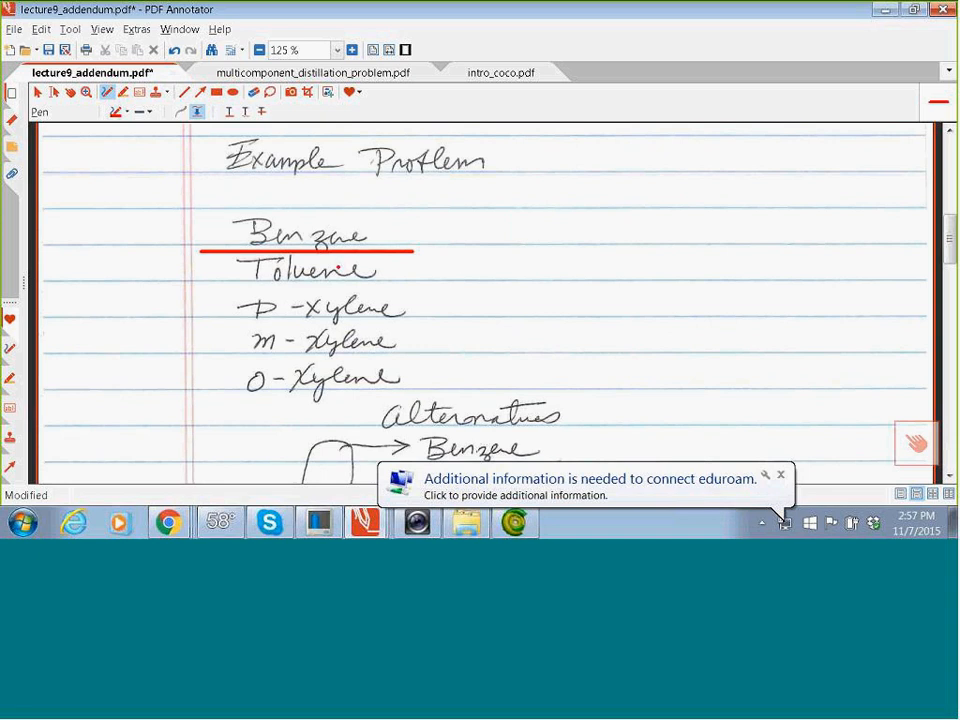
mouse_move(400, 290)
mouse_down()
mouse_move(413, 315)
mouse_move(402, 385)
mouse_up()
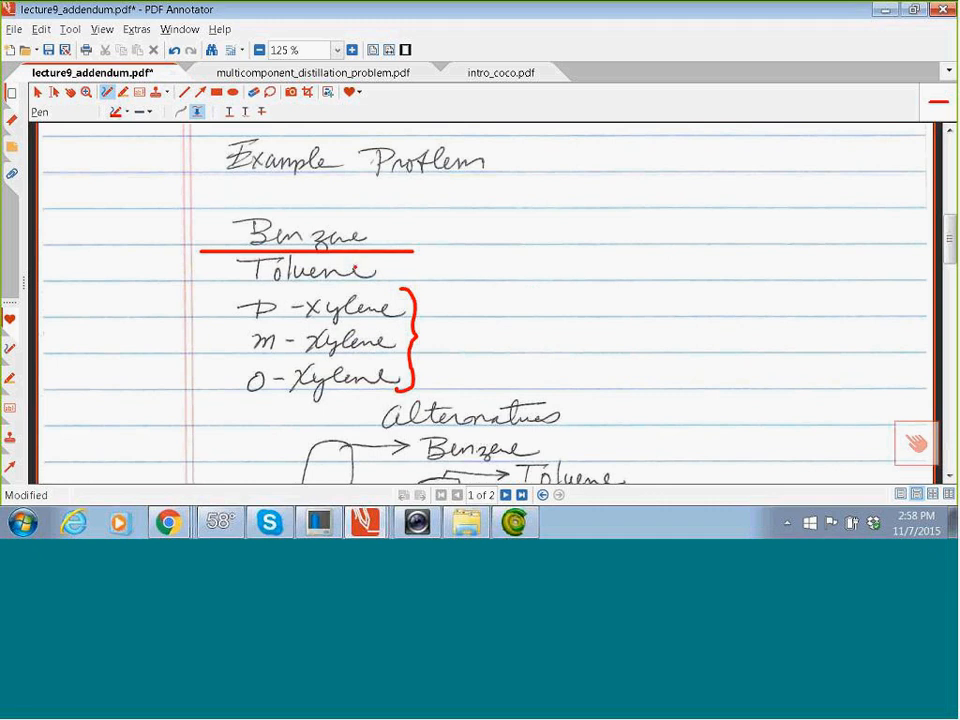
drag(201, 286, 440, 288)
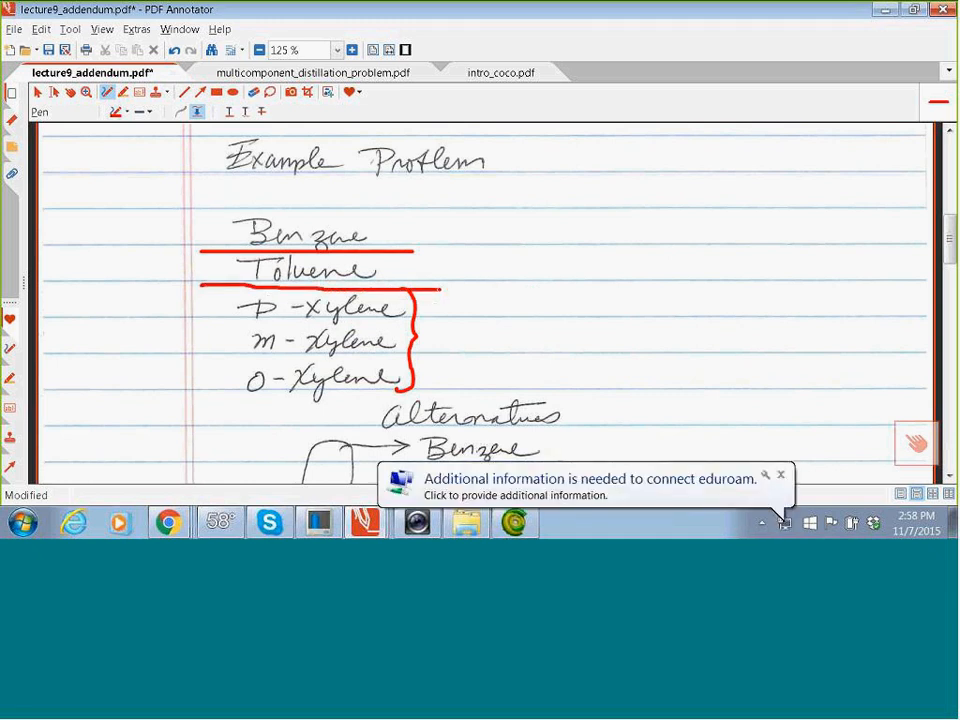
Cross out benzene and toluene in the component list and draw a dividing line between m-xylene and o-xylene.
mouse_move(236, 218)
mouse_down()
mouse_move(350, 250)
mouse_move(262, 252)
mouse_up()
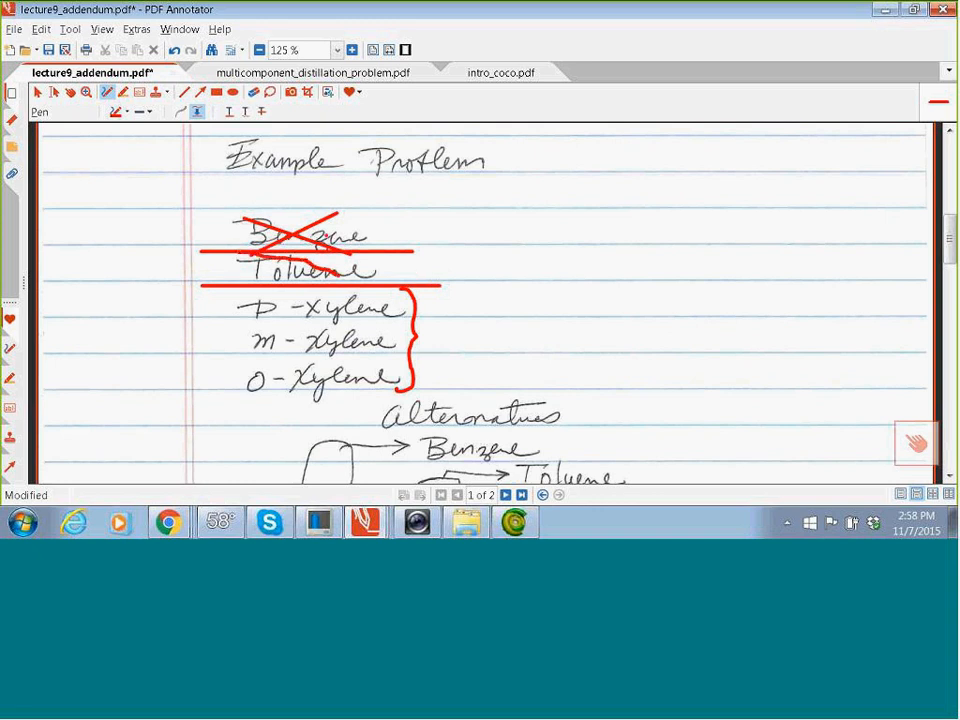
drag(235, 255, 350, 276)
drag(220, 285, 345, 252)
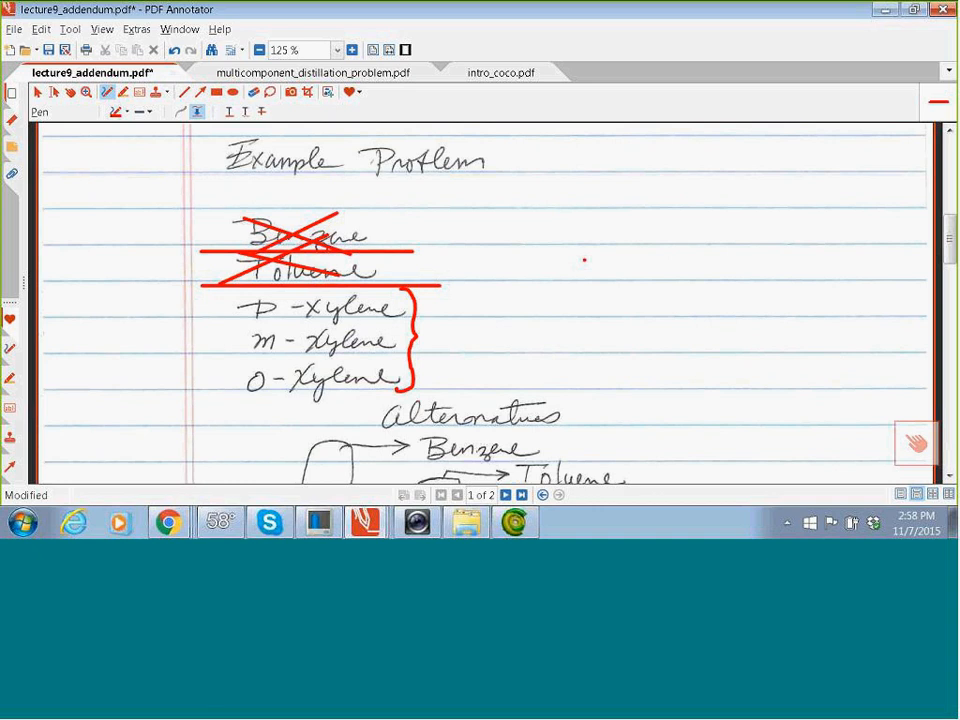
drag(184, 362, 478, 361)
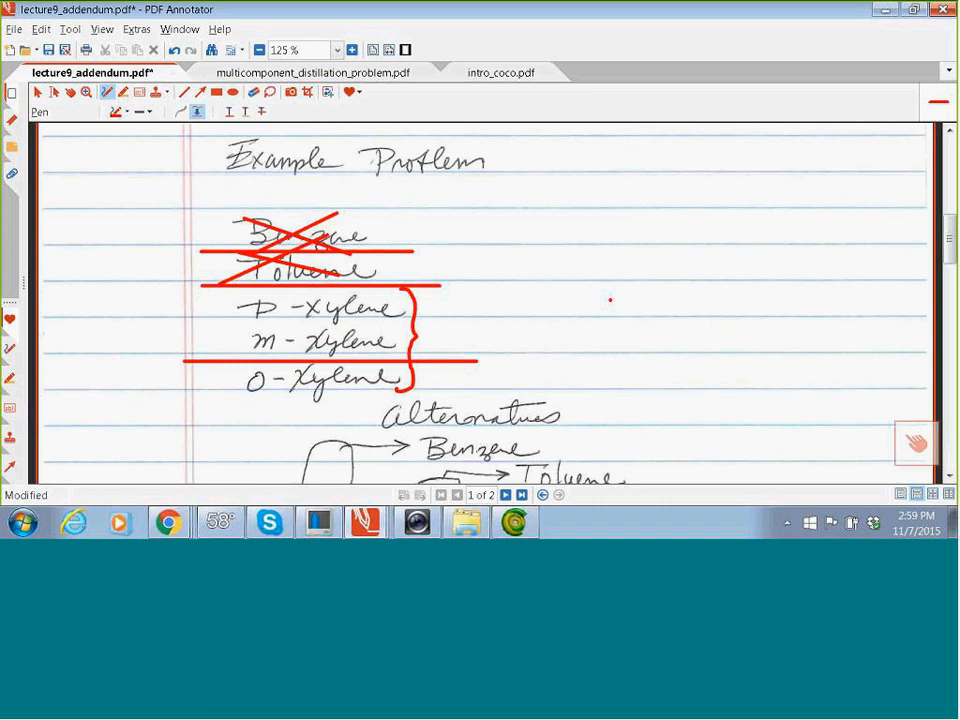
Return to COFE and insert a ChemSep separator unit operation on the flowsheet, just after the outlet of stream 1.
click(885, 10)
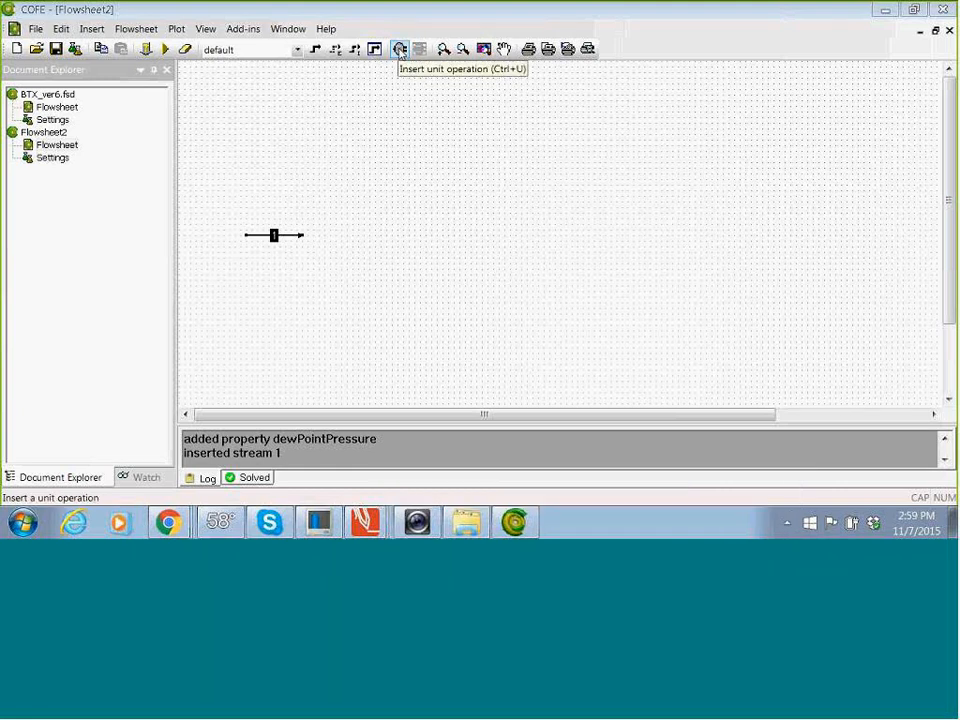
click(399, 50)
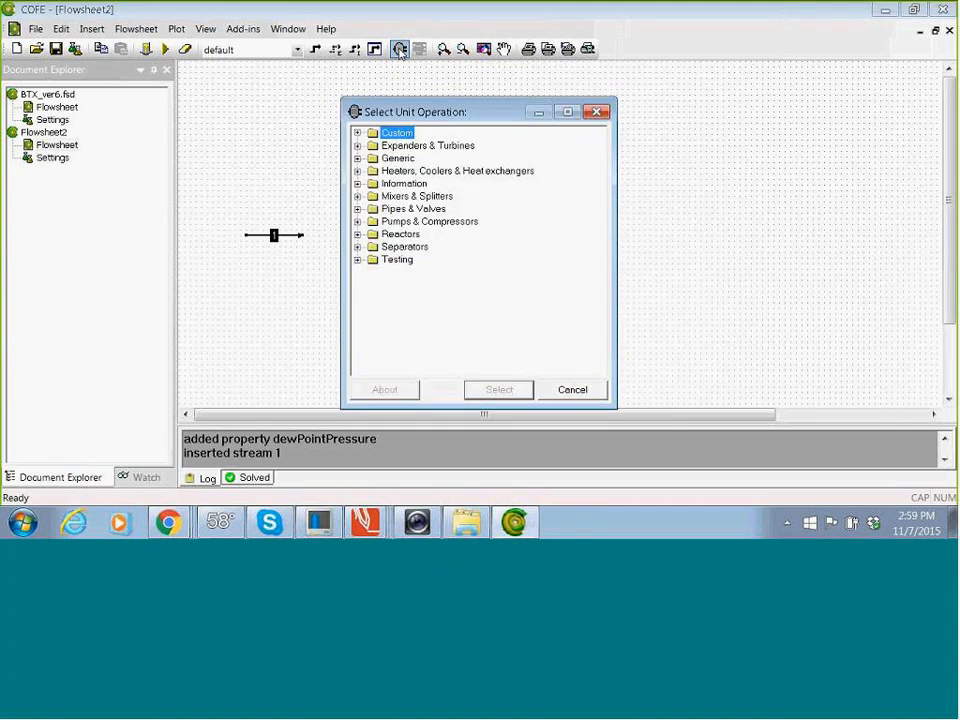
click(358, 247)
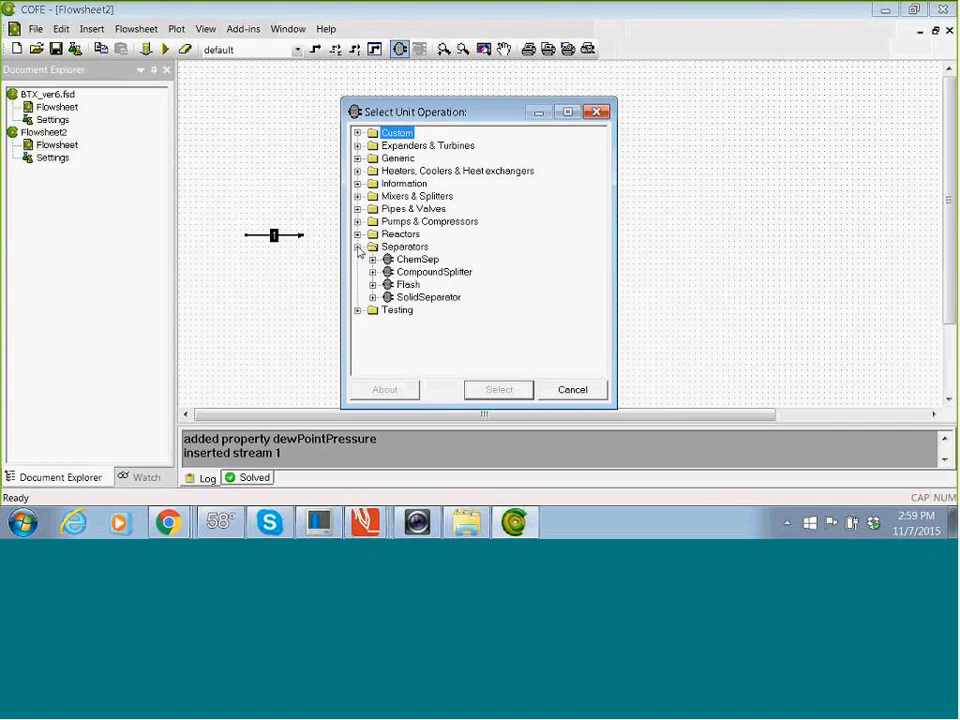
click(414, 262)
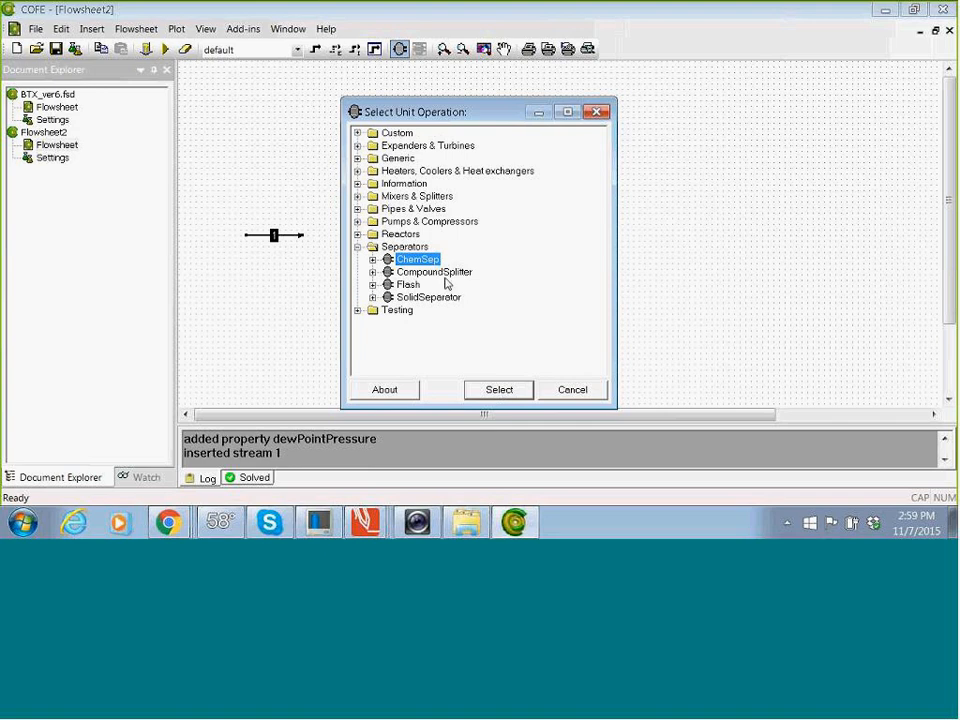
click(499, 390)
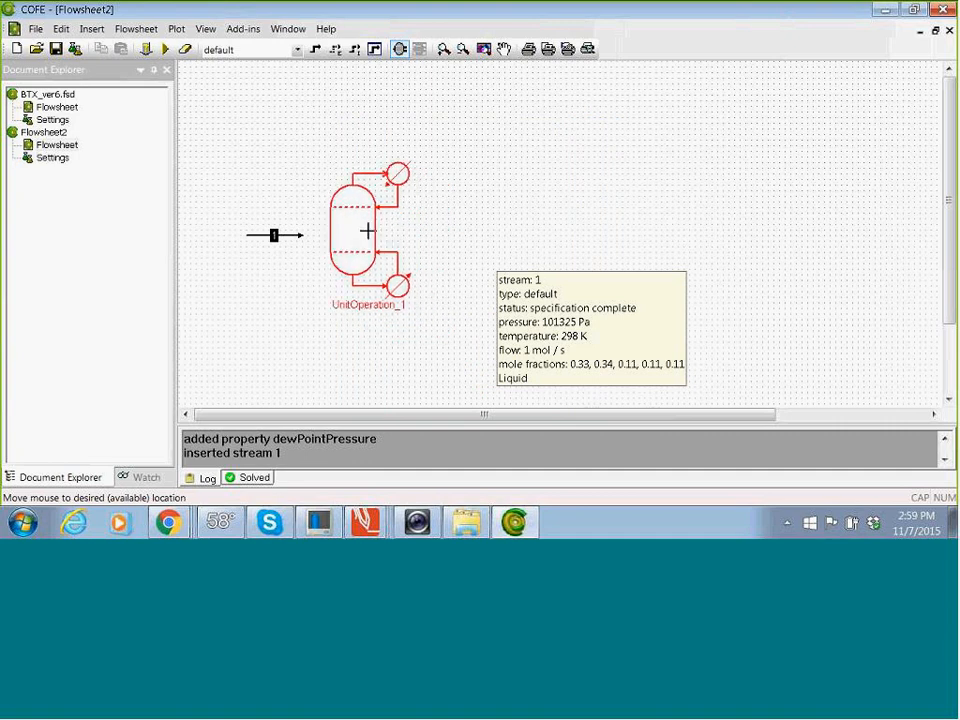
click(364, 235)
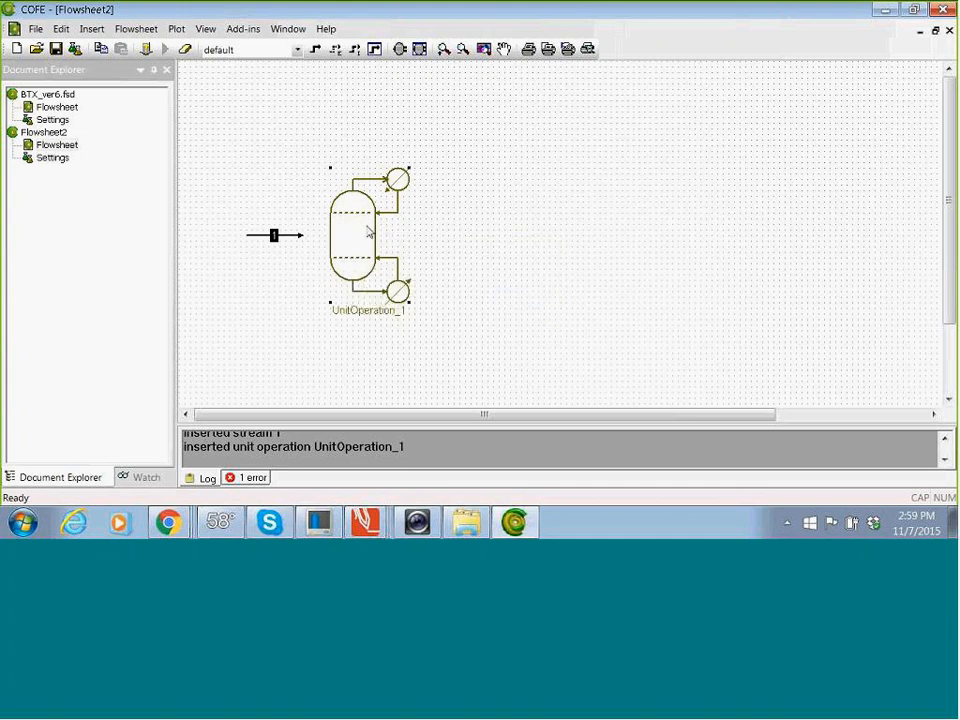
Extend the outlet end of stream 1 to the feed side of the distillation column and connect it.
mouse_move(356, 235)
mouse_move(290, 239)
drag(299, 235, 346, 235)
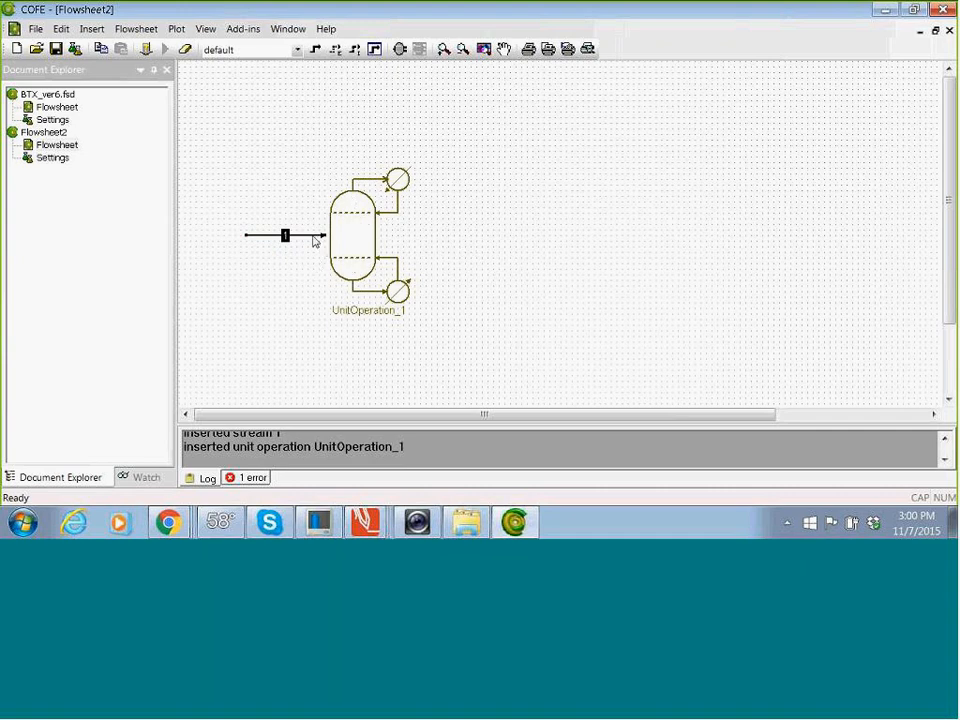
mouse_move(296, 238)
drag(322, 235, 339, 237)
Open the column's ChemSep interface and create it as a Simple Distillation unit using Cape-Open thermo.
right_click(354, 233)
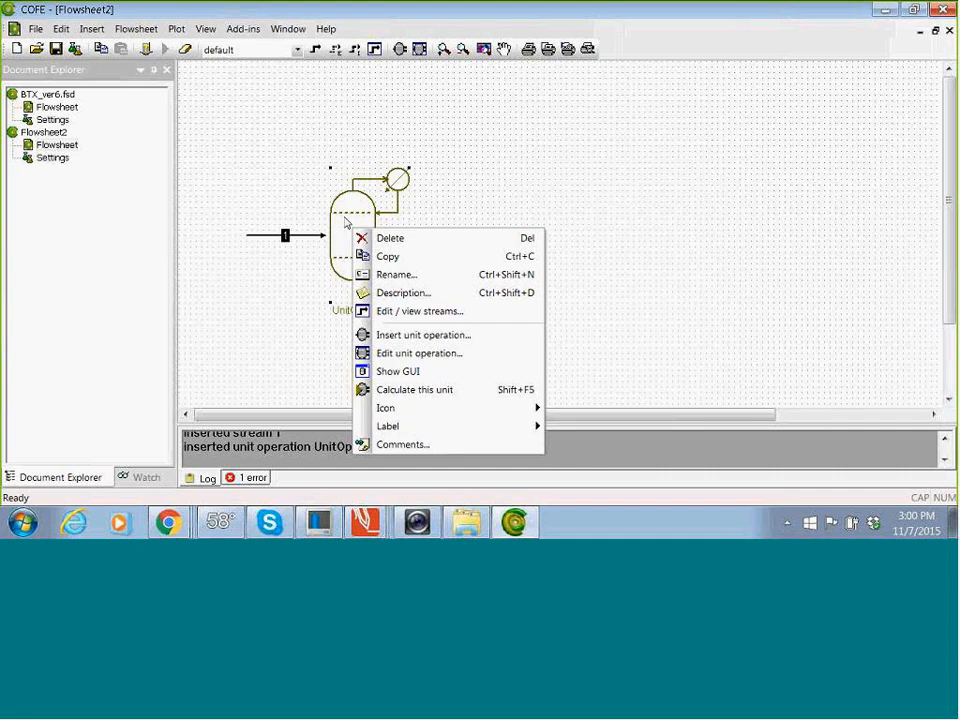
click(434, 374)
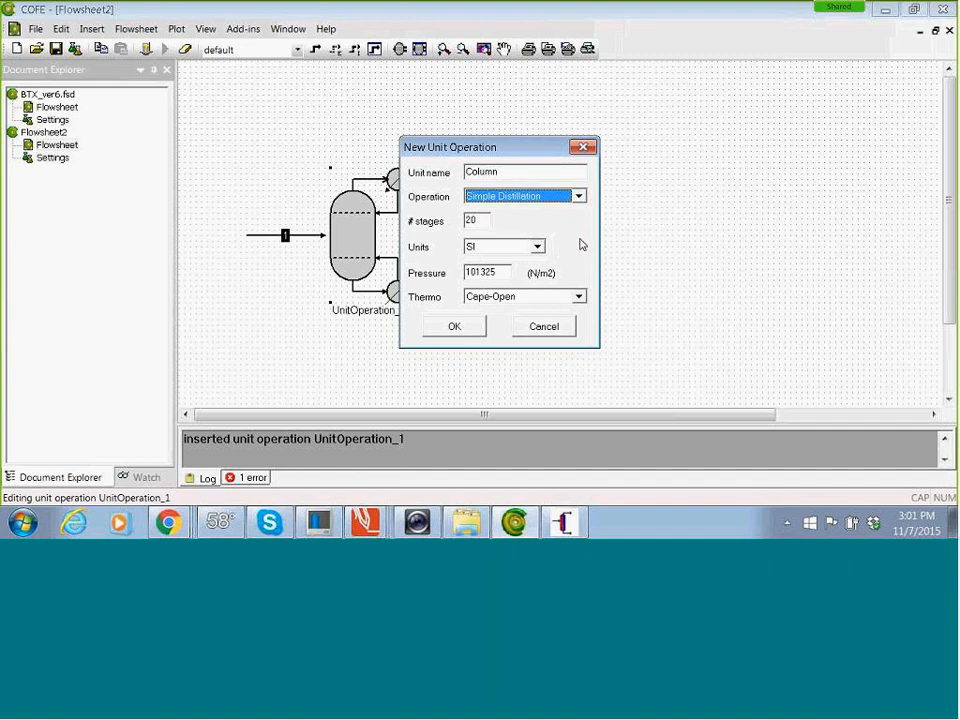
click(578, 297)
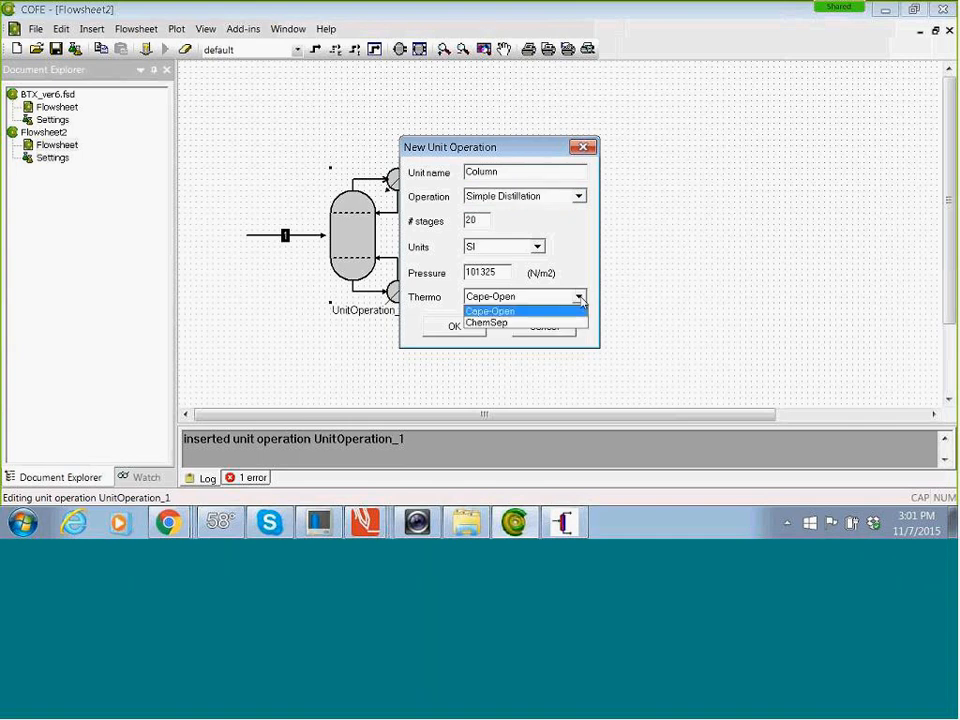
click(515, 324)
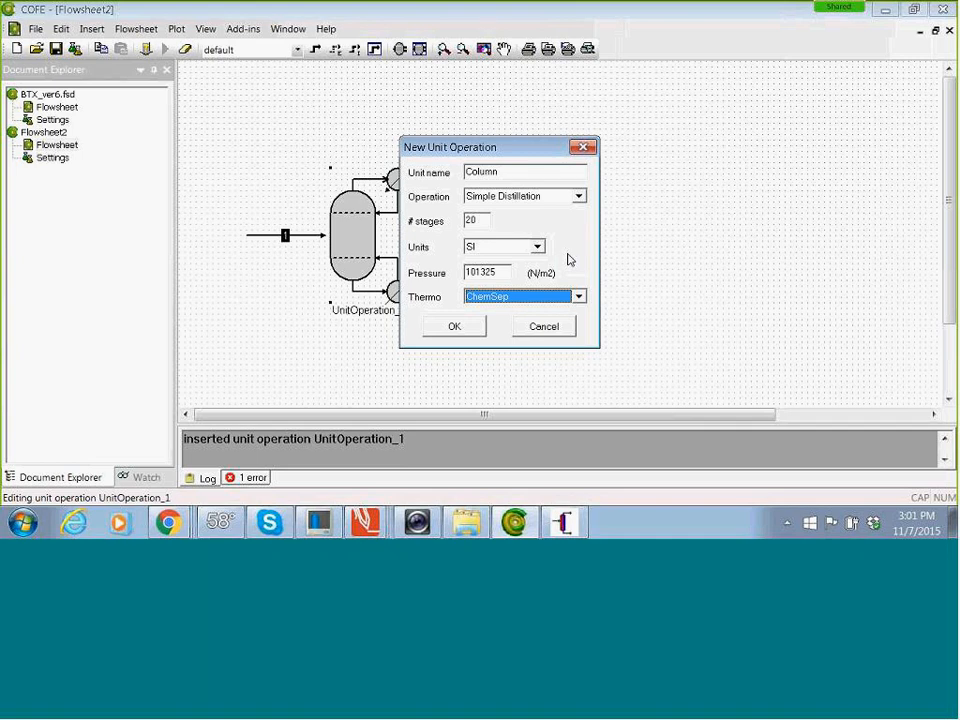
click(578, 296)
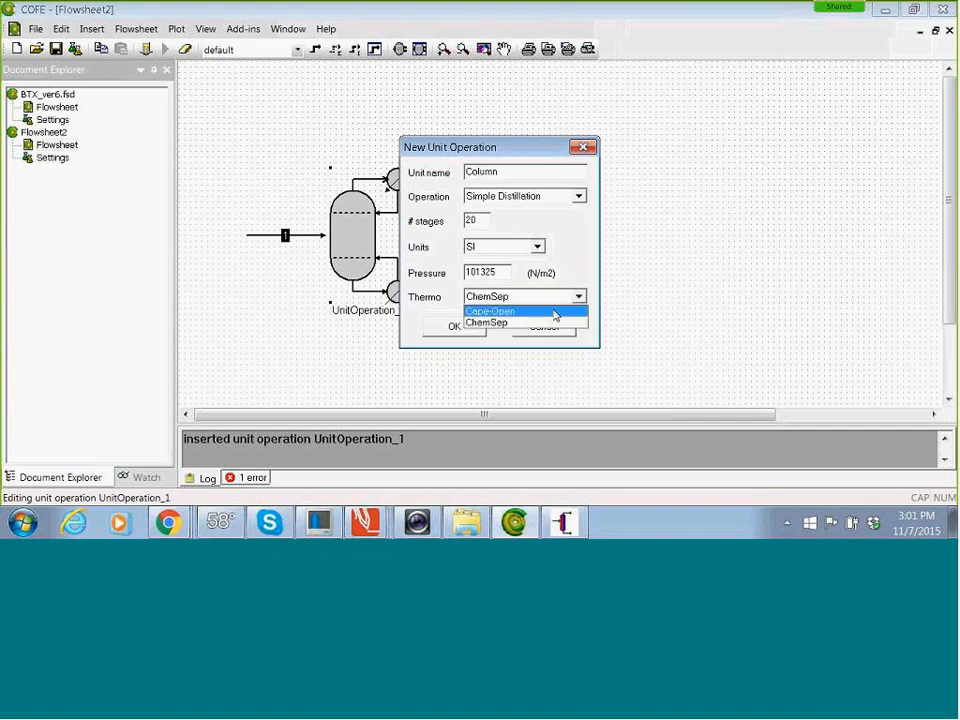
click(555, 313)
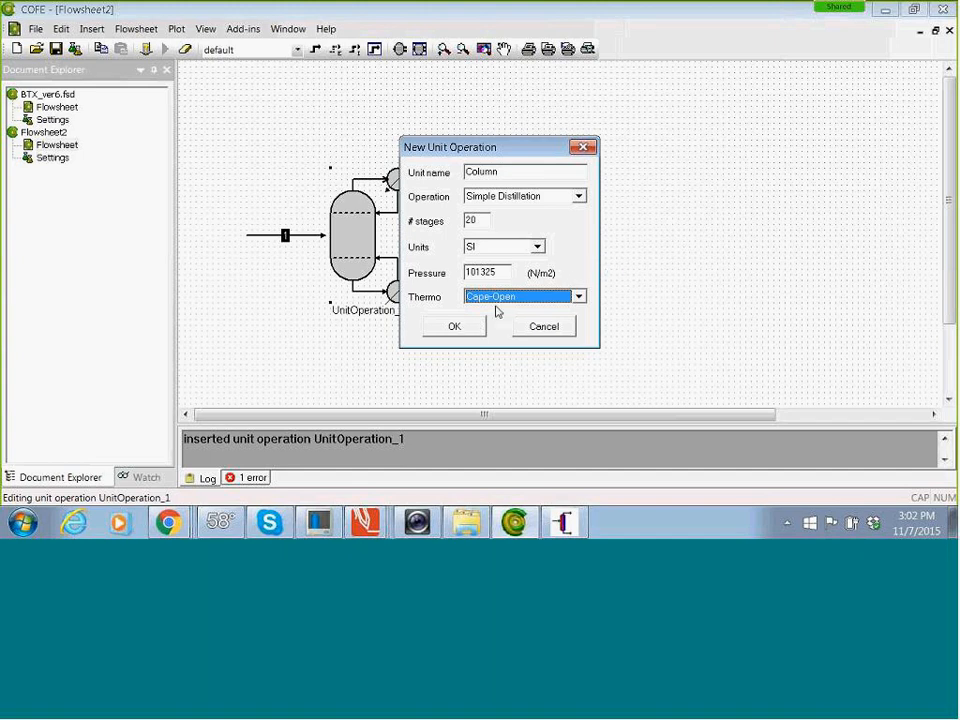
click(454, 330)
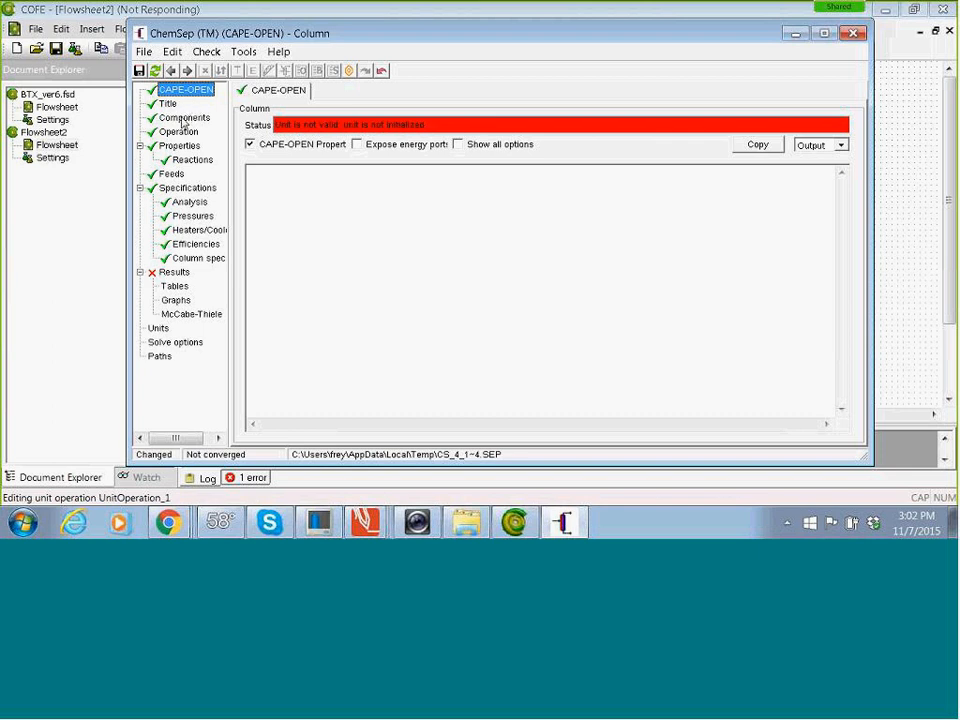
Check the column's components, set the number of stages to 36, adapt the feed location, and place the feed on stage 18.
click(183, 121)
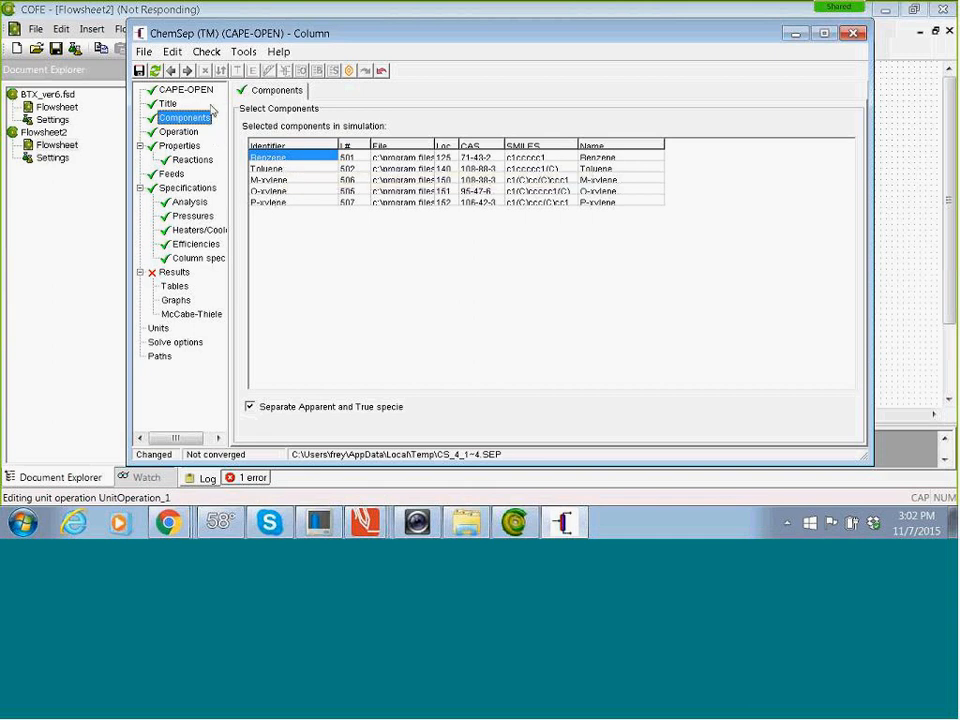
click(180, 133)
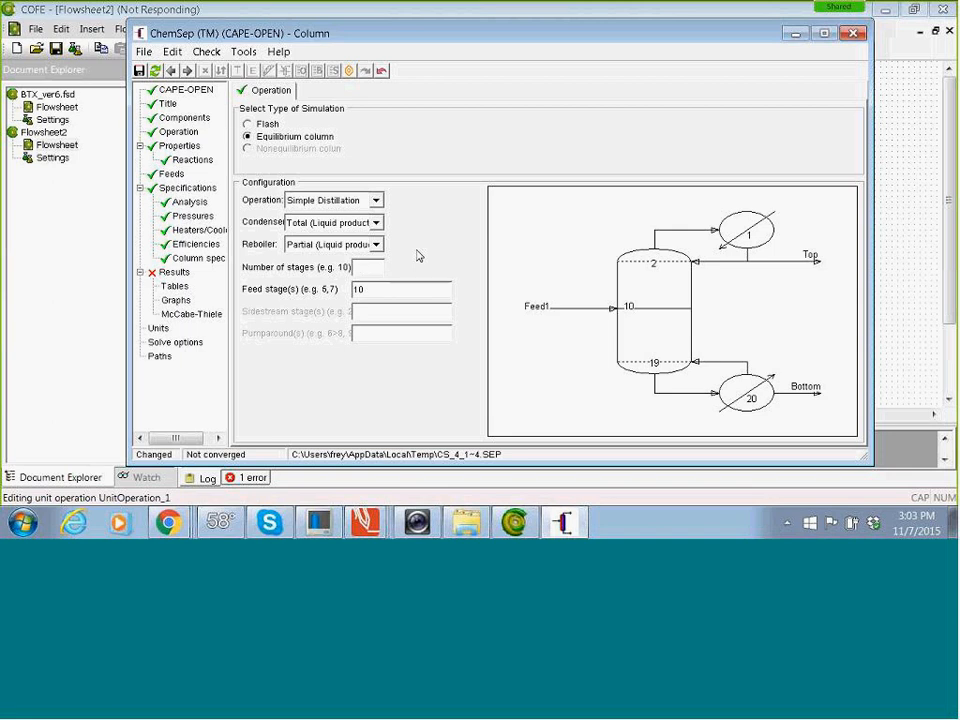
key(BackSpace)
key(BackSpace)
text(36)
click(380, 290)
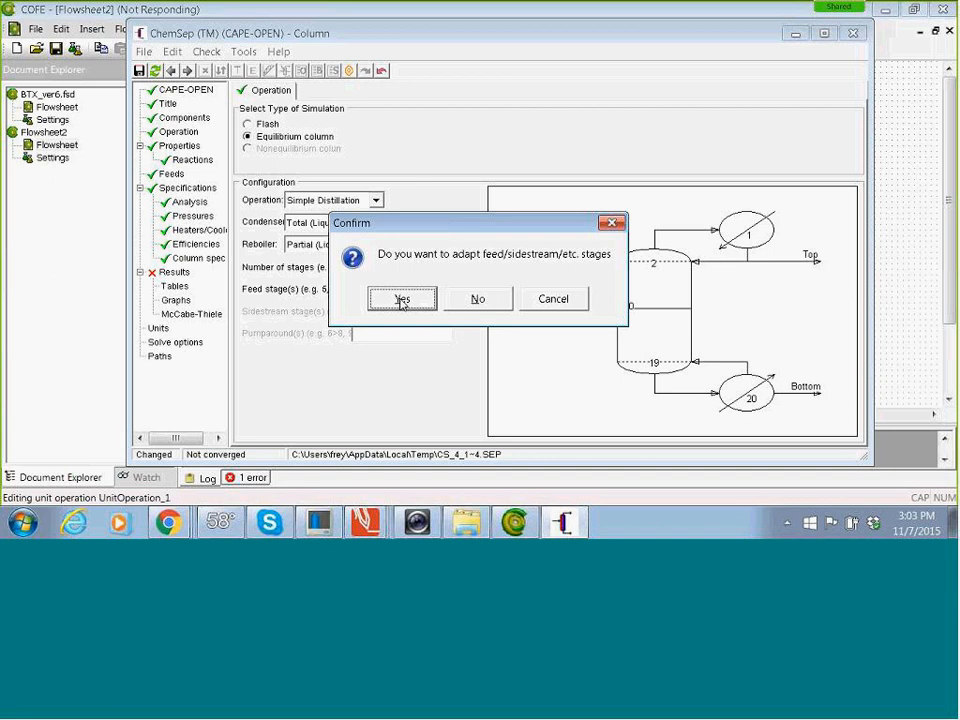
click(401, 302)
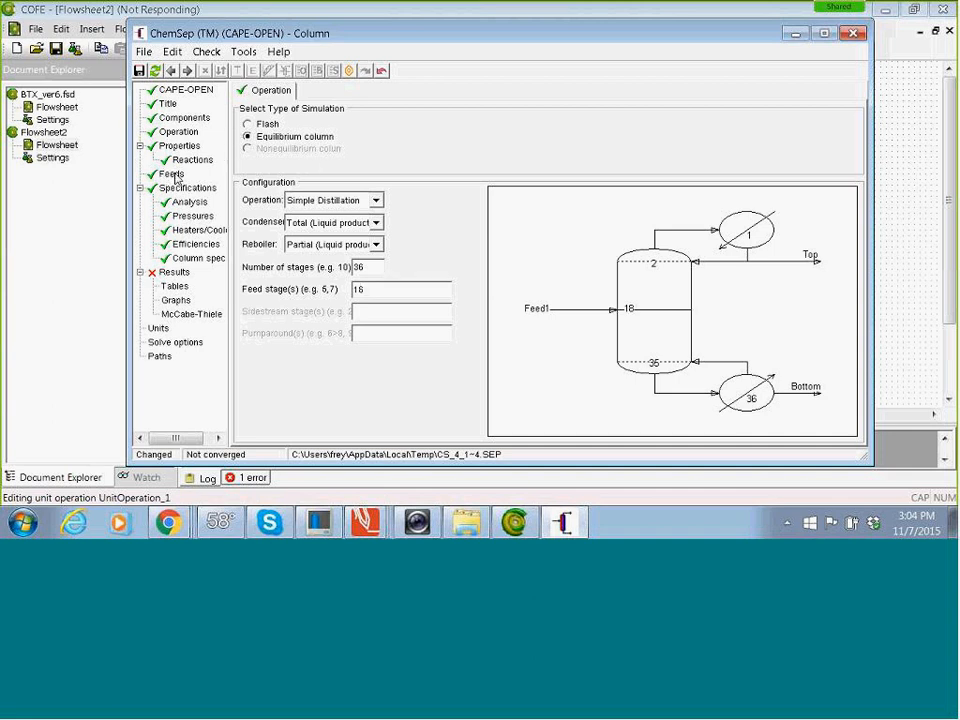
key(BackSpace)
text(8)
Review the column's feed specifications and set the default stage efficiency to 0.8.
click(172, 174)
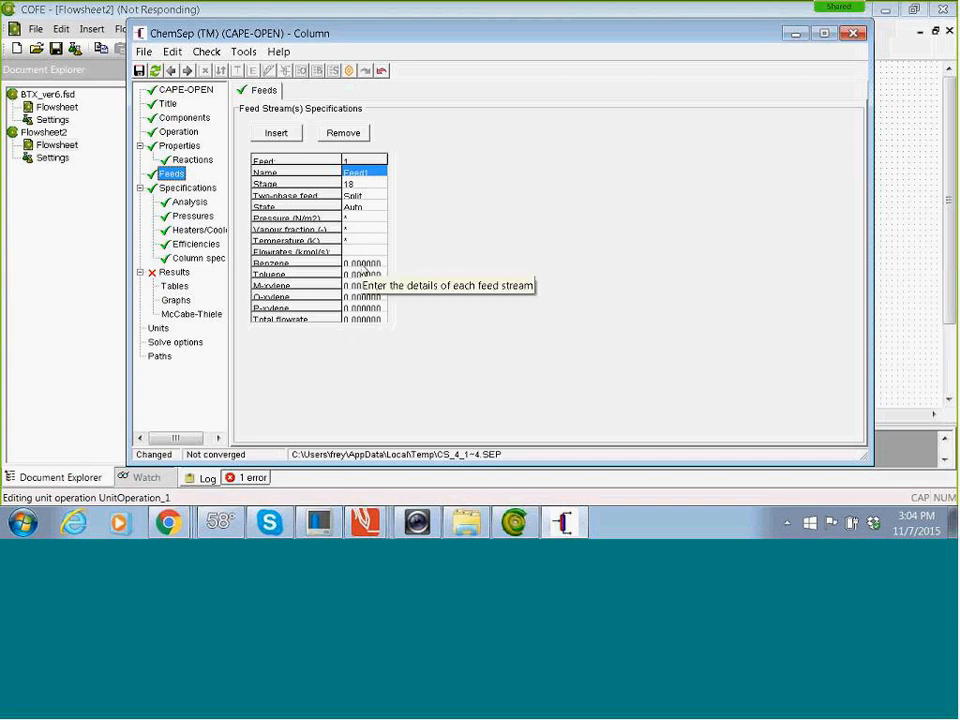
click(363, 269)
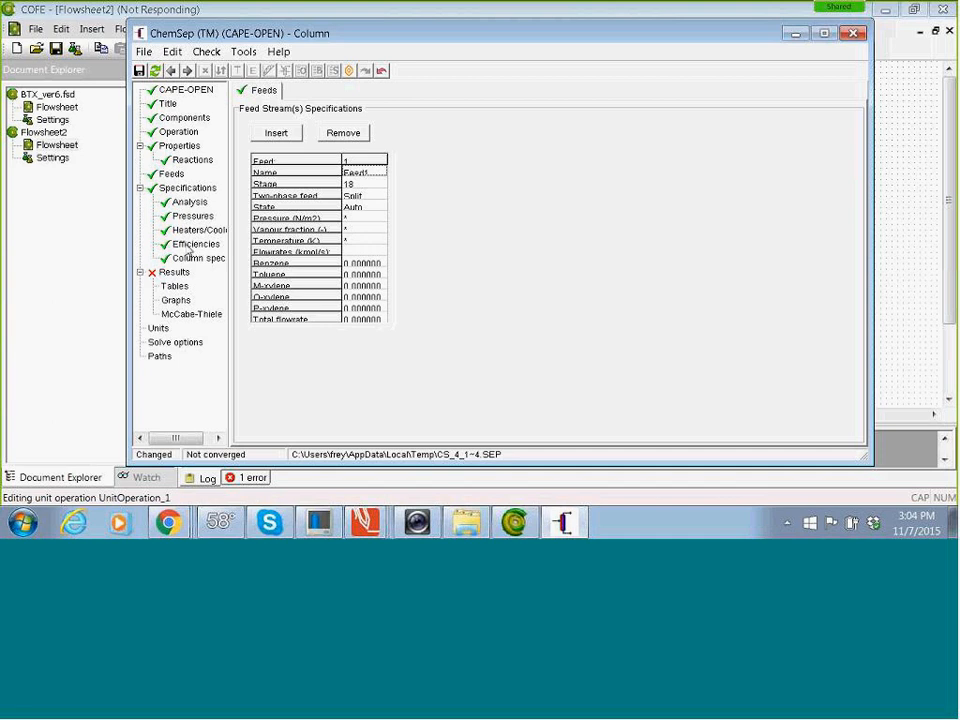
click(193, 244)
double_click(391, 127)
text(1)
key(BackSpace)
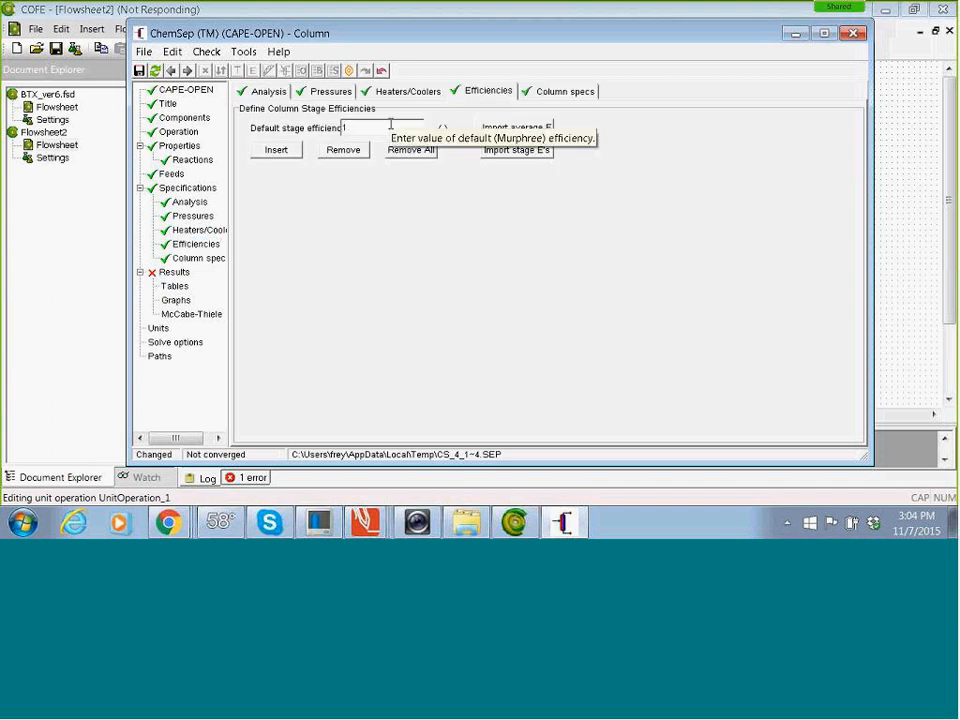
text(0.8)
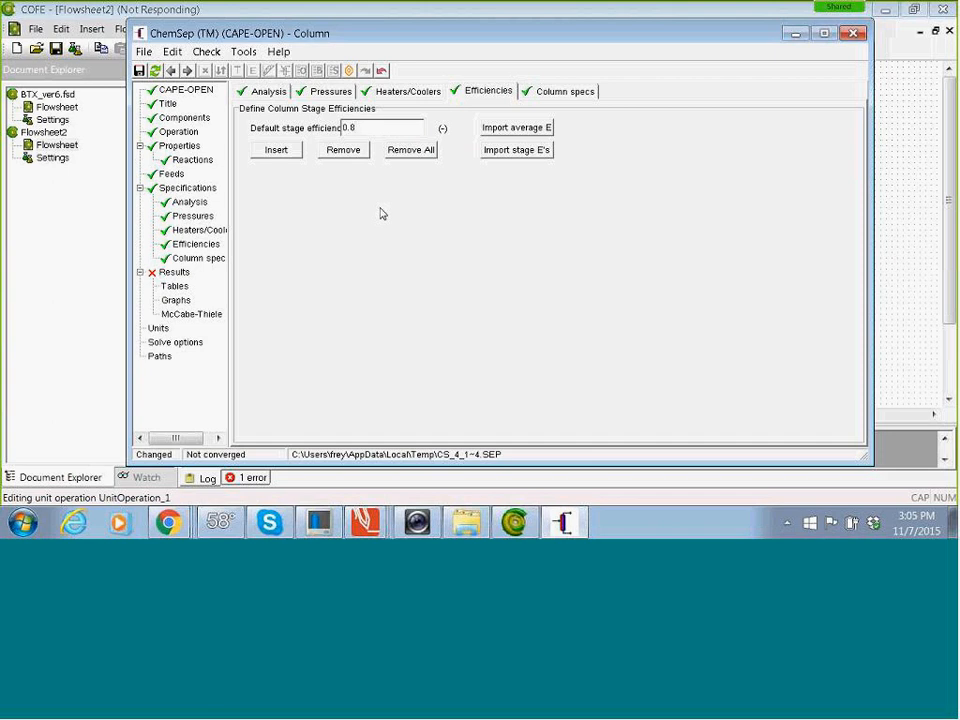
key(Return)
Specify the column's top product by the mole fraction of Benzene and set the value to 0.98.
click(190, 260)
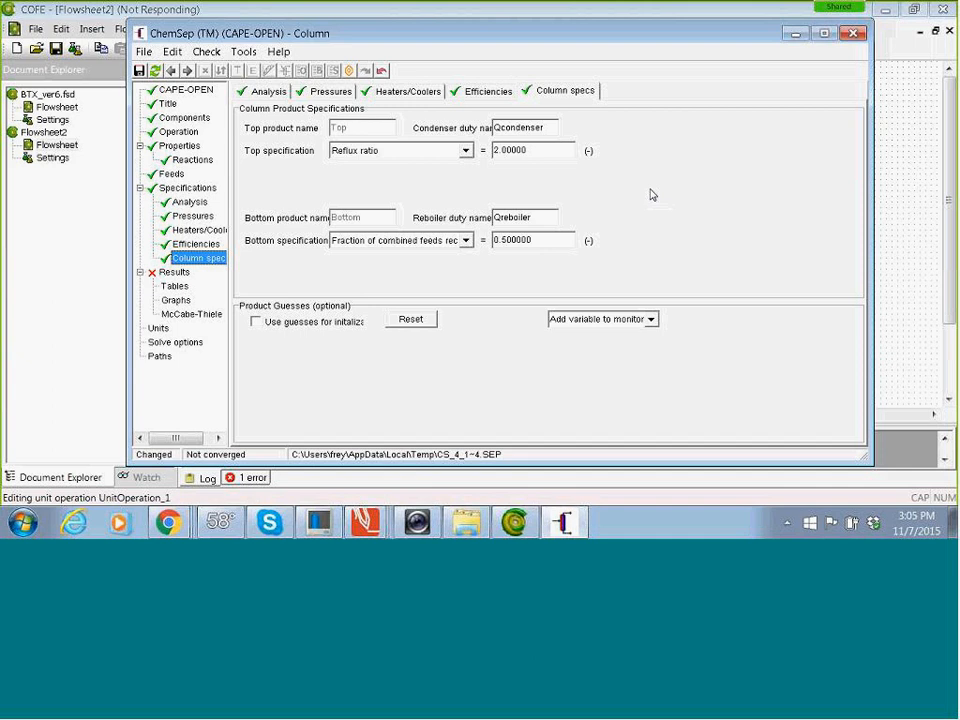
click(466, 241)
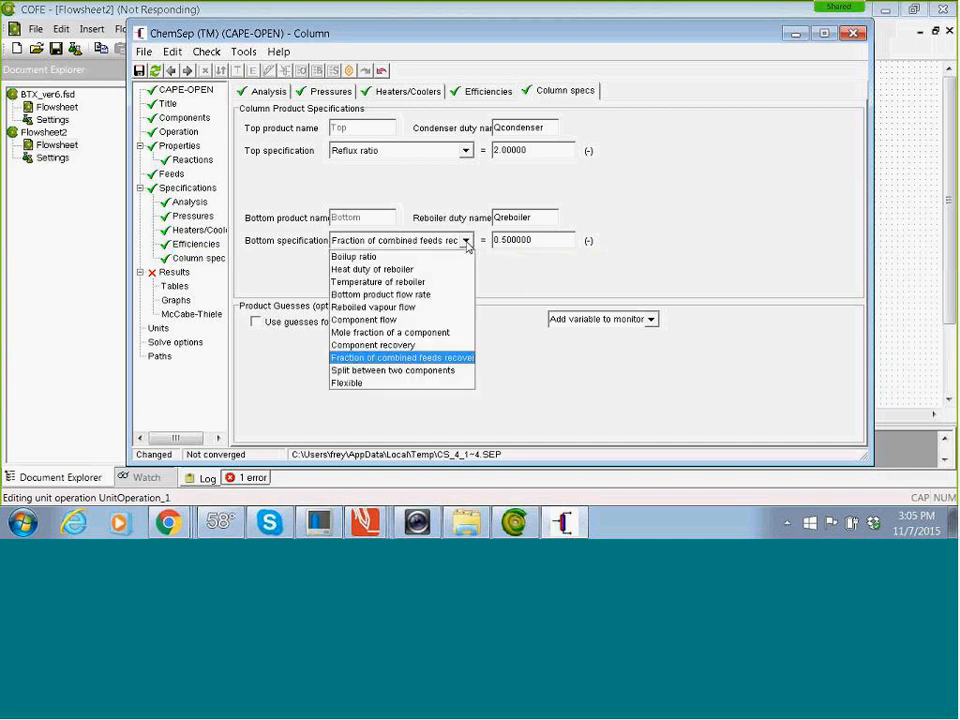
click(466, 243)
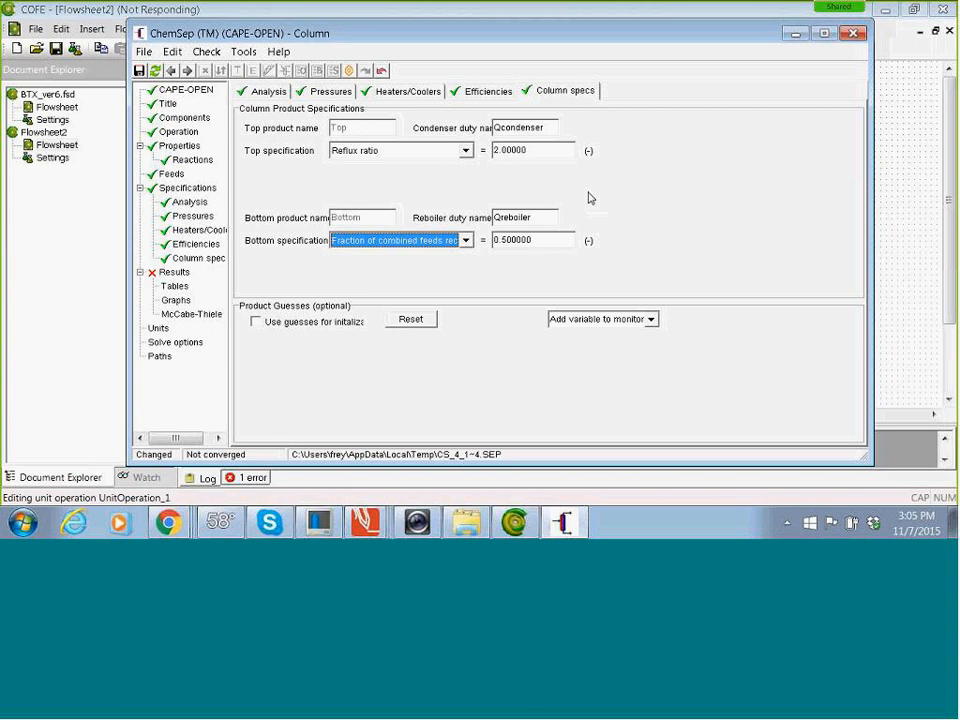
click(466, 152)
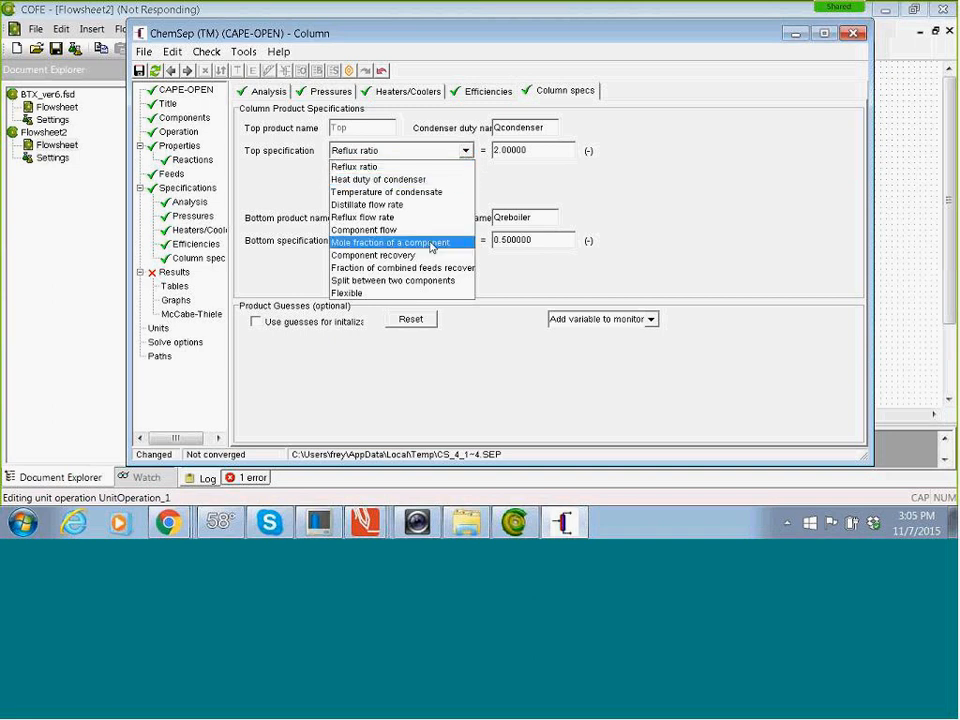
click(430, 247)
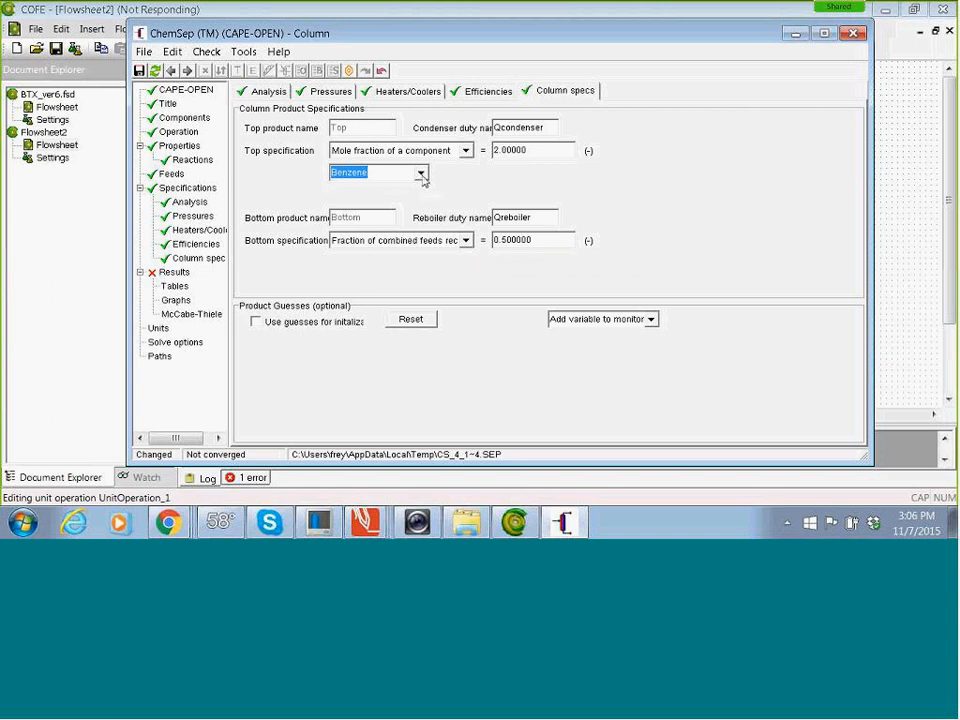
click(421, 174)
click(386, 175)
double_click(542, 148)
text(2)
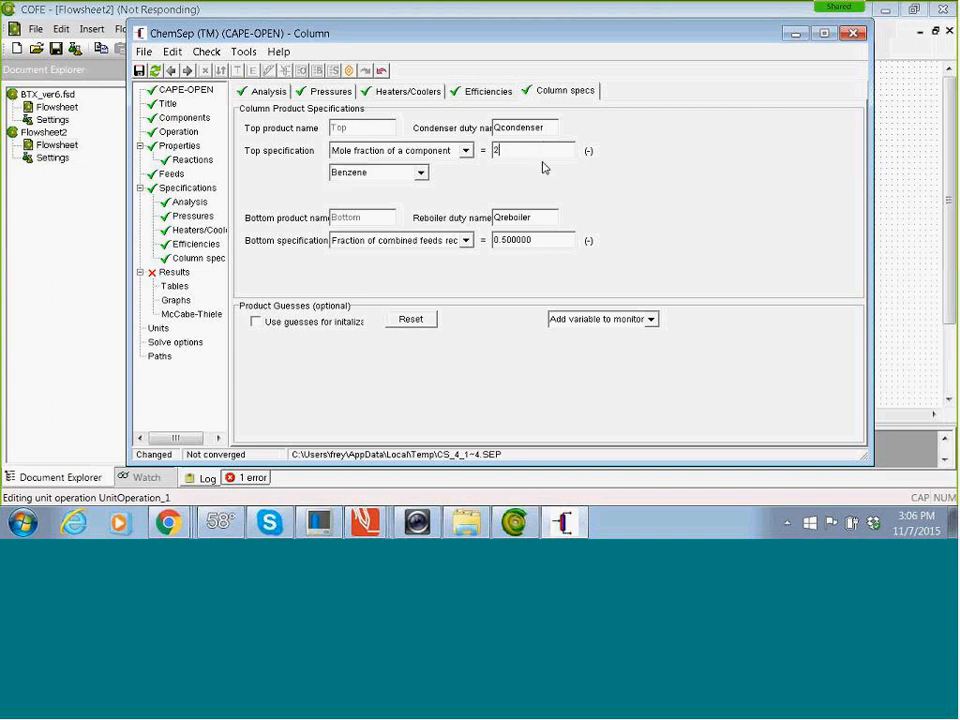
key(BackSpace)
text(0.98)
click(669, 227)
Specify the column's bottom product by component recovery of Benzene and set the value to 0.02.
click(466, 241)
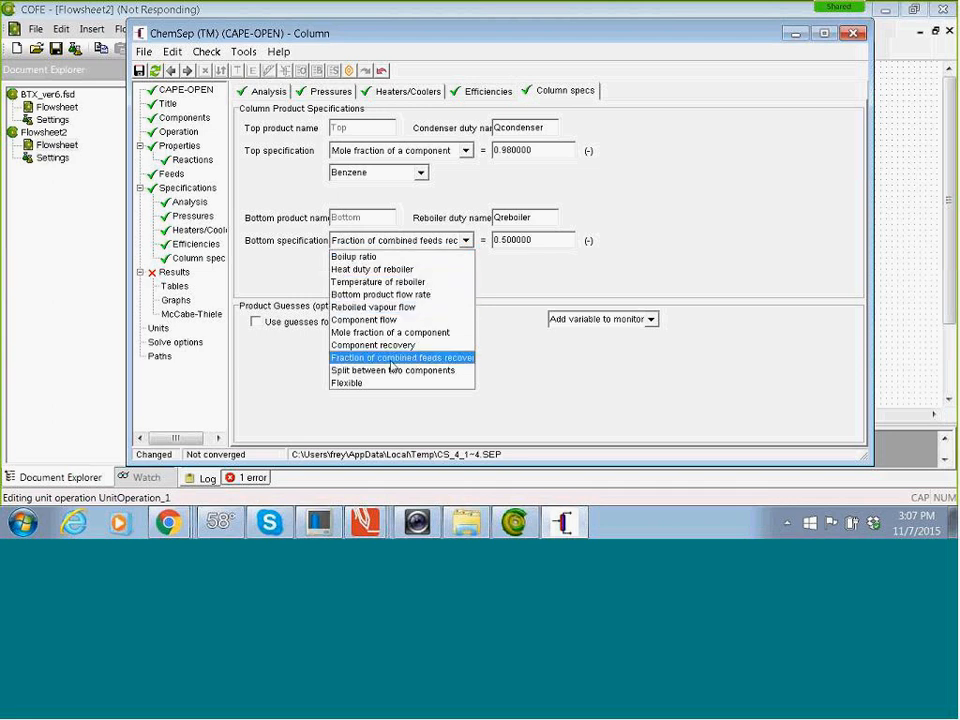
click(380, 345)
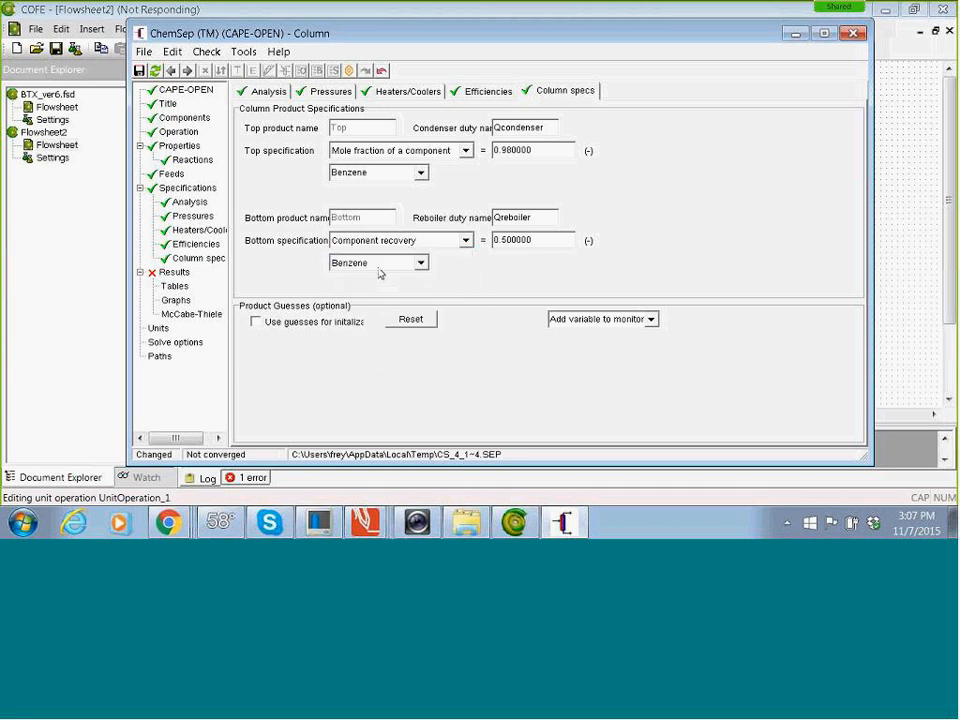
click(548, 240)
key(BackSpace)
text(02)
key(Return)
Check the feed specifications, save and close the ChemSep column, and update its COFE icon.
click(172, 175)
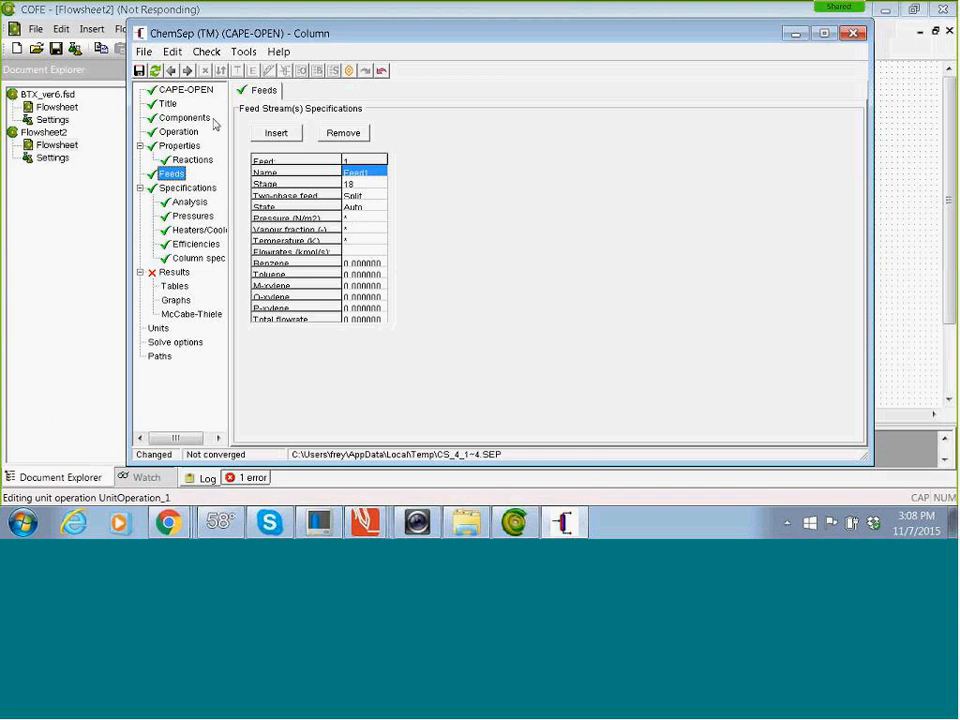
click(143, 58)
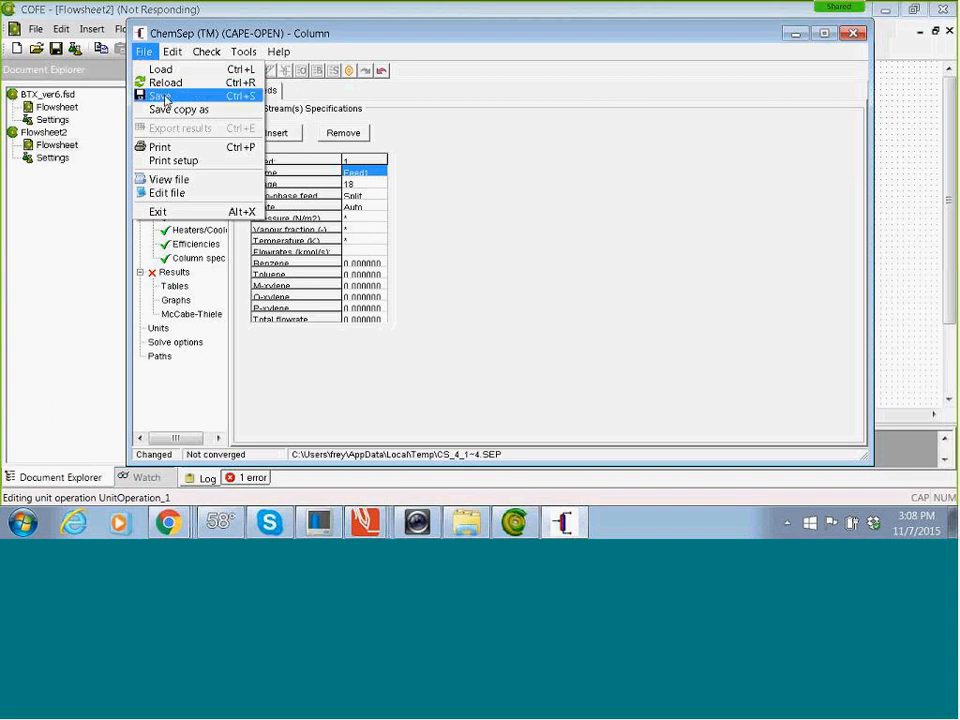
click(162, 96)
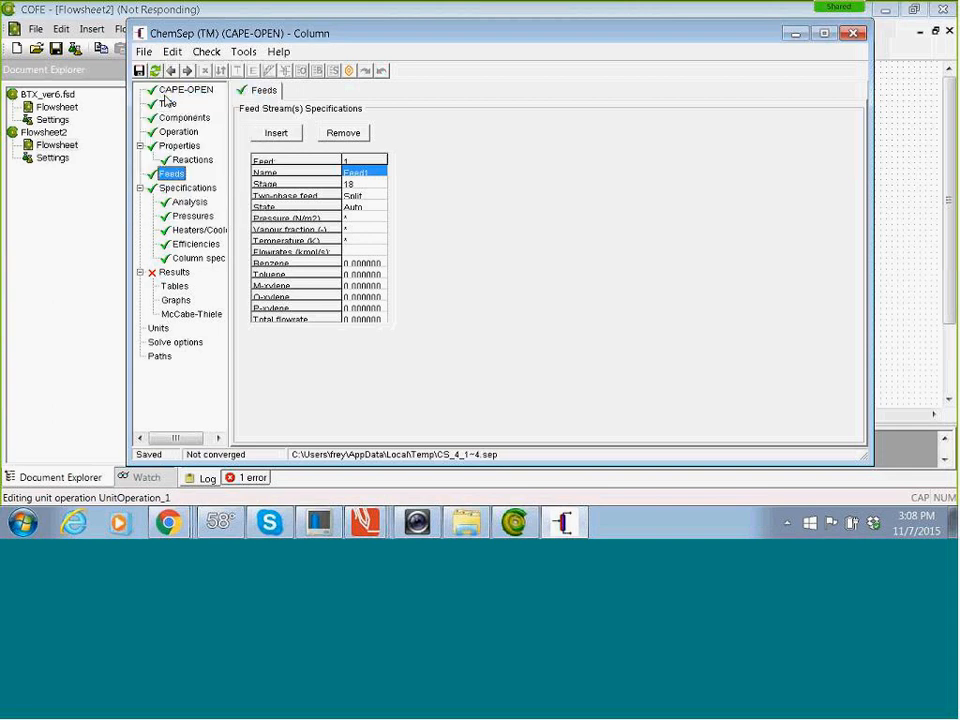
click(144, 51)
click(158, 213)
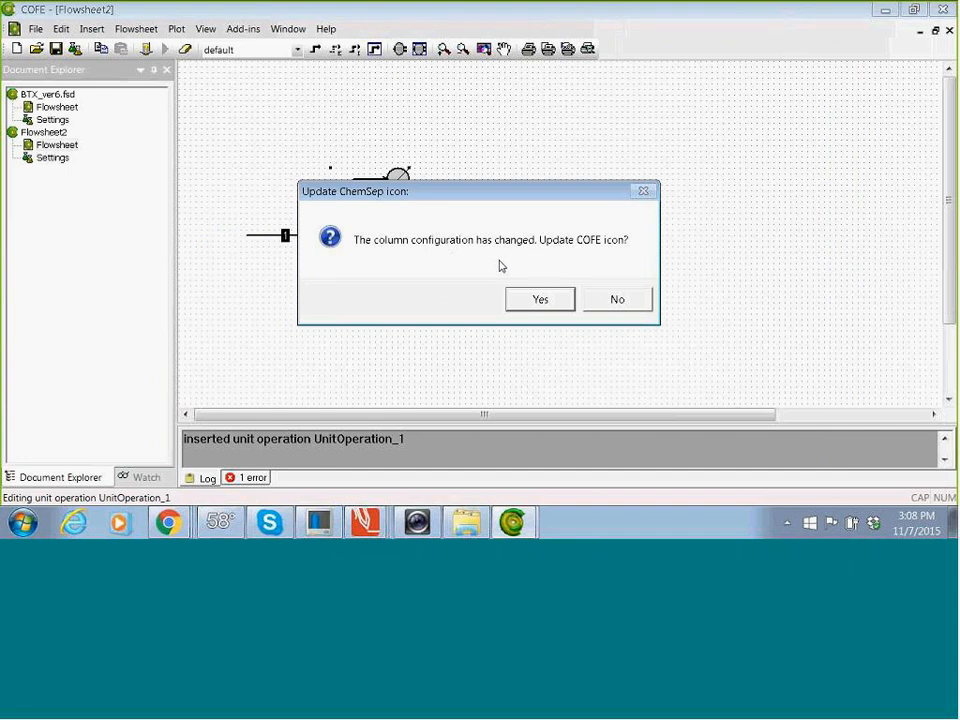
click(540, 300)
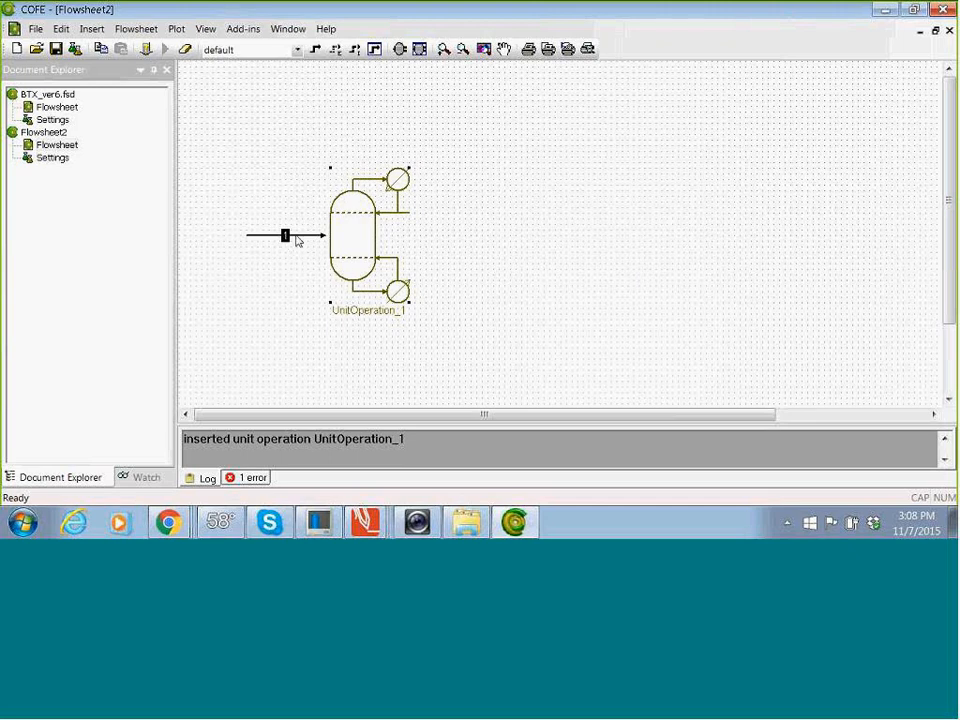
Connect stream 1 to the column's feed inlet, and insert an outlet stream from the condenser side connected to the TopProduct port.
mouse_move(322, 235)
drag(324, 234, 338, 235)
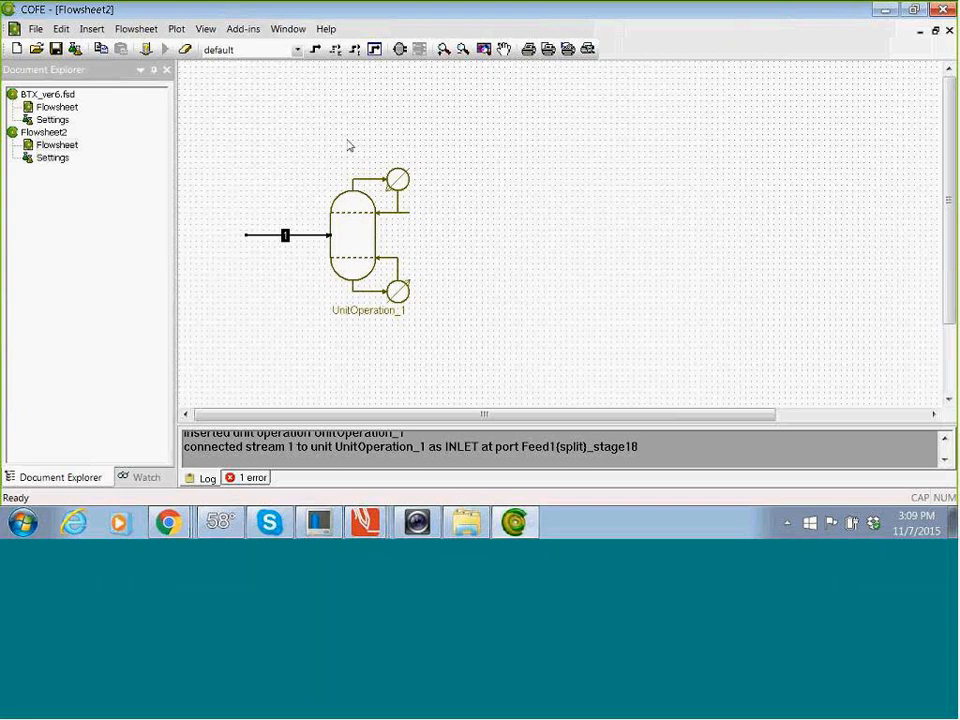
click(315, 50)
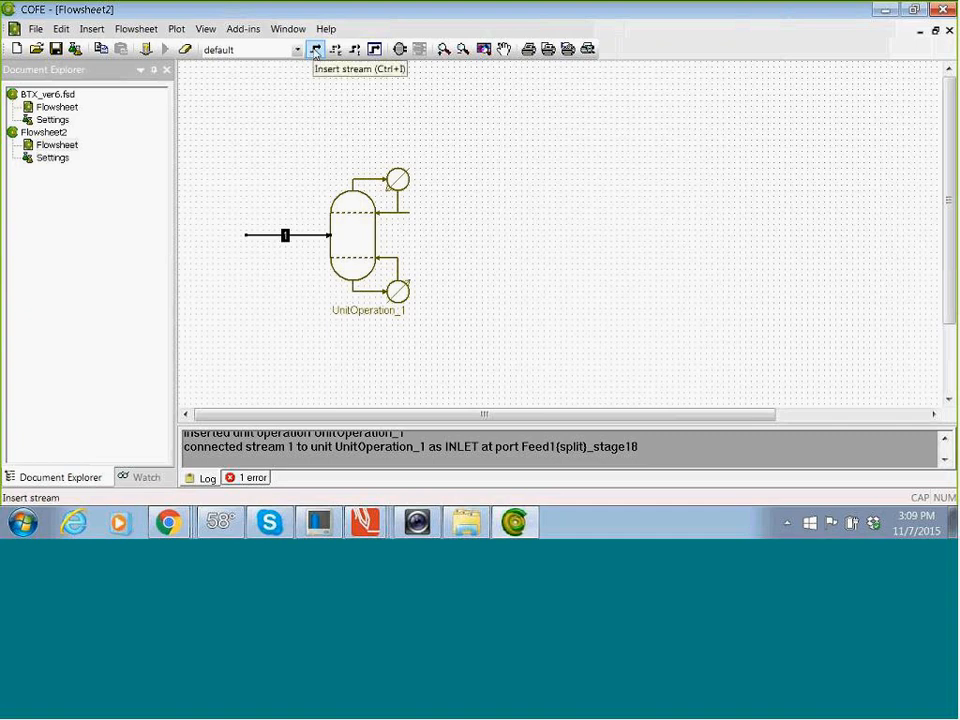
click(315, 50)
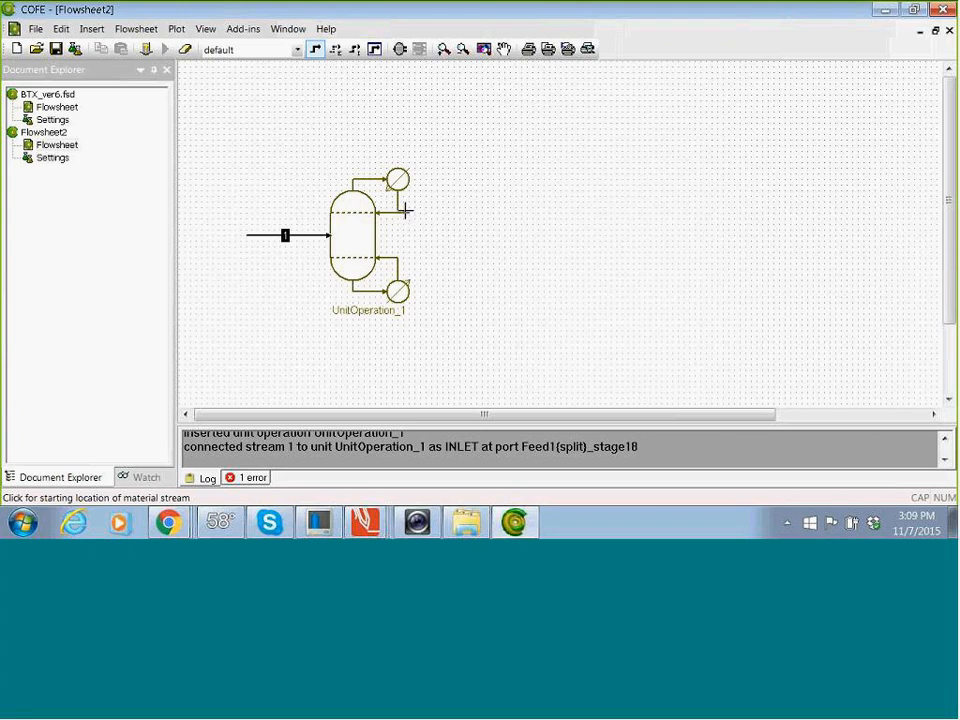
click(406, 211)
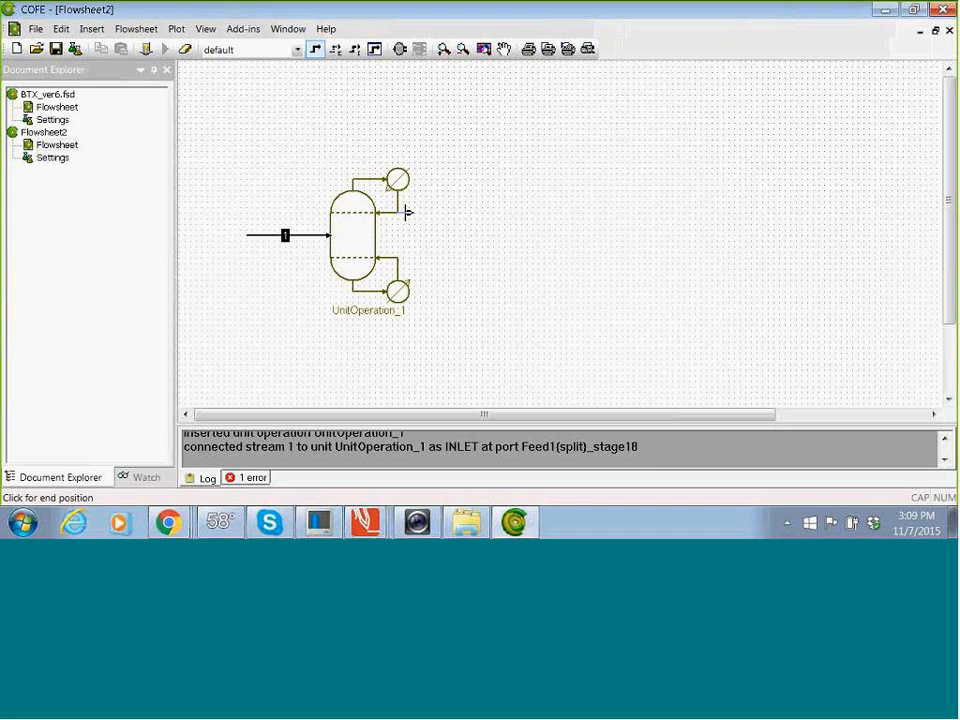
click(463, 211)
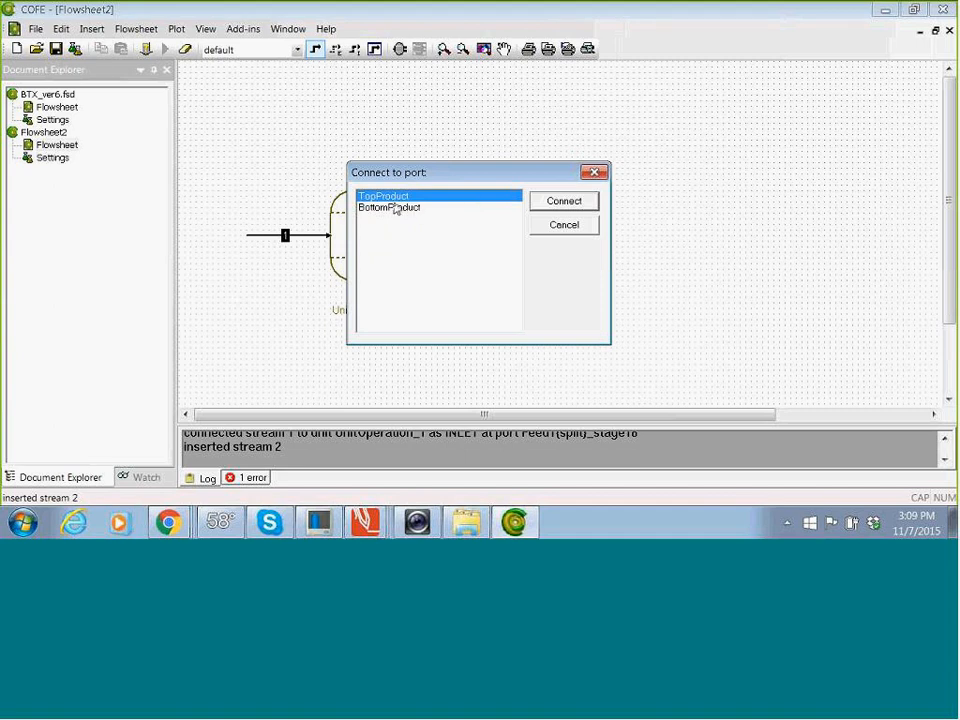
click(571, 204)
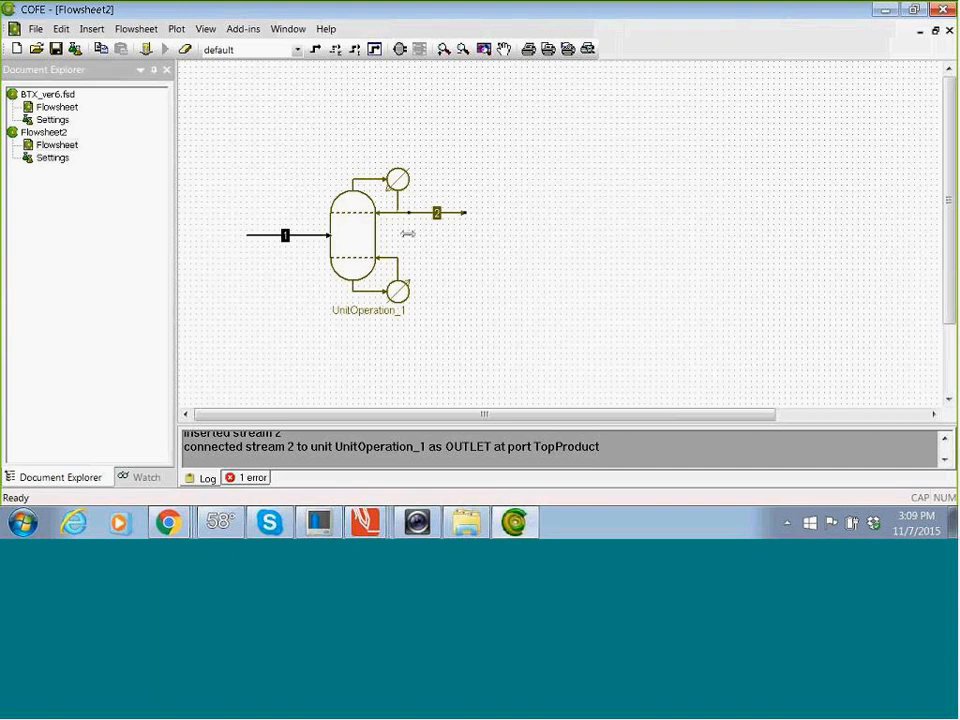
Insert an outlet stream from the column's reboiler for the bottom product.
click(316, 50)
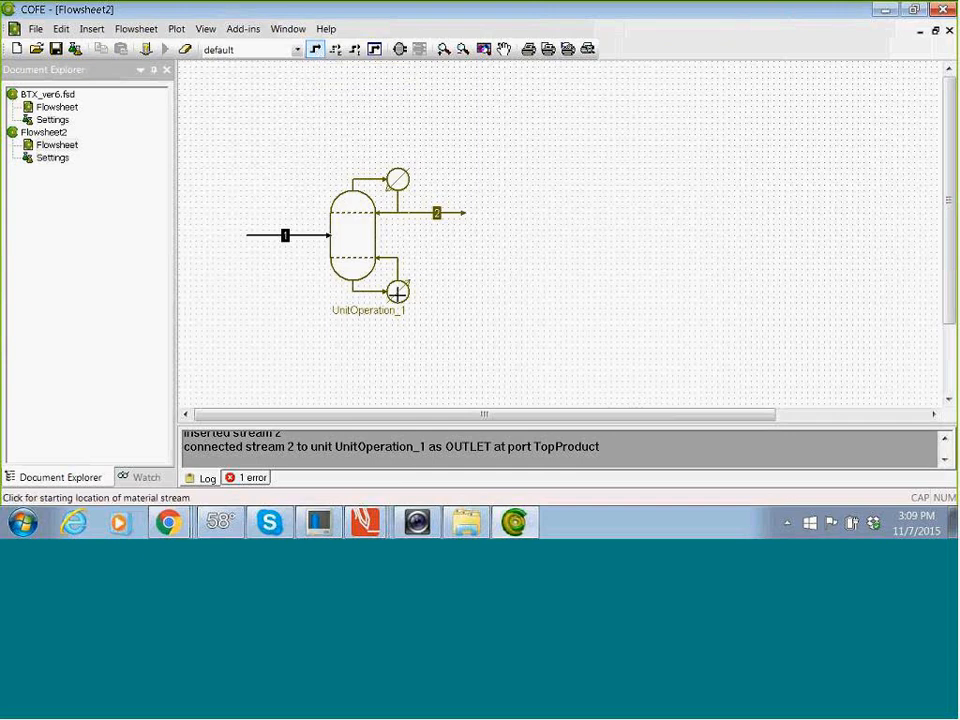
click(399, 292)
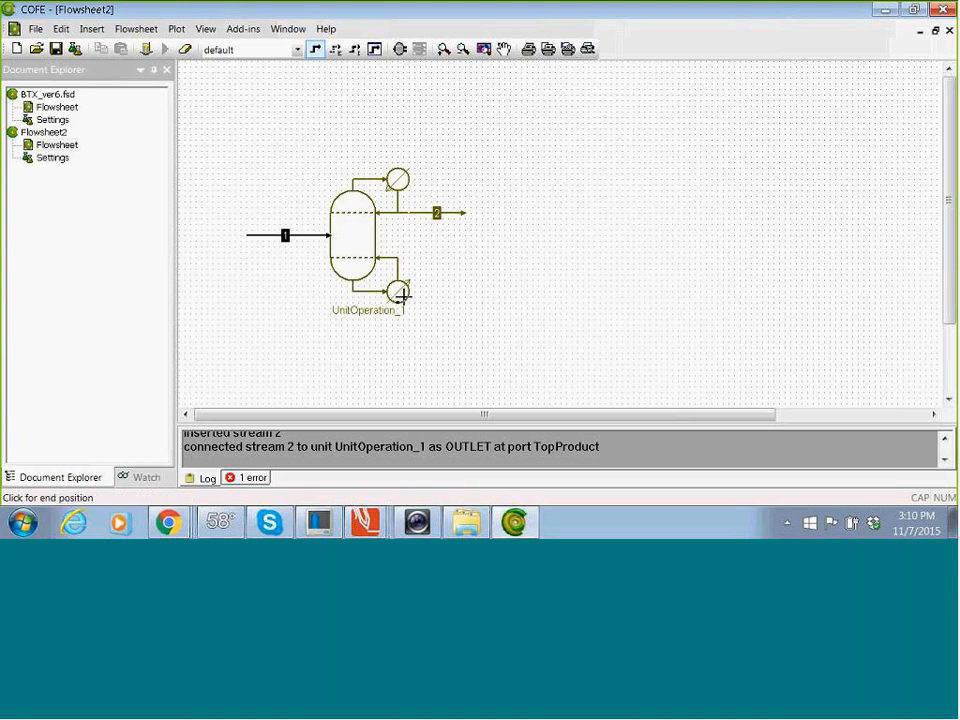
click(491, 306)
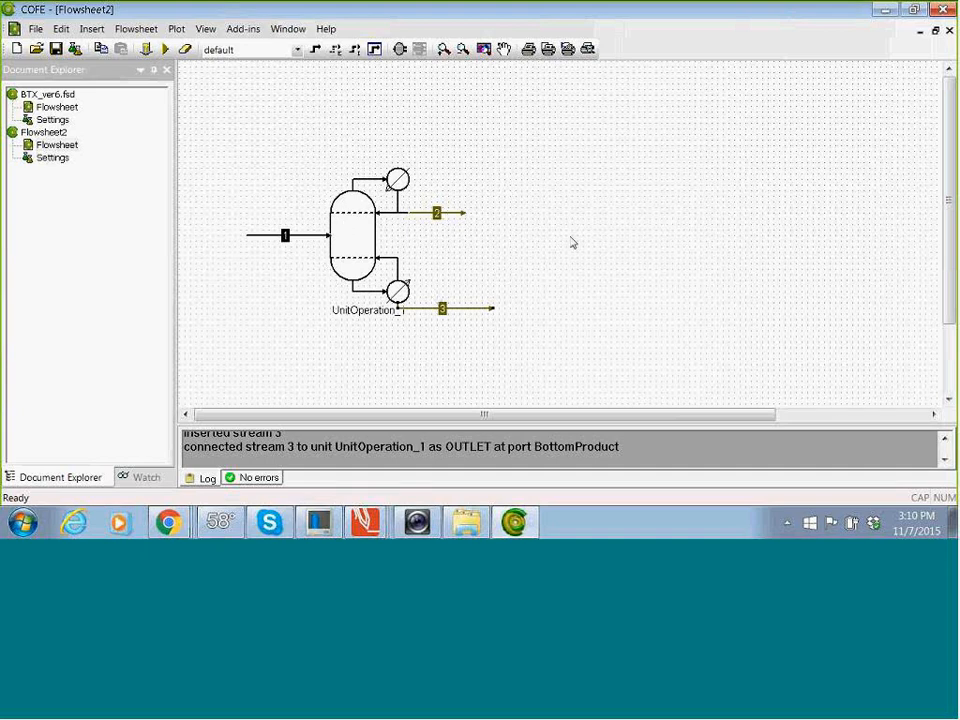
Reopen the column in ChemSep, check the feed conditions passed from stream 1, and save and close it.
mouse_move(350, 229)
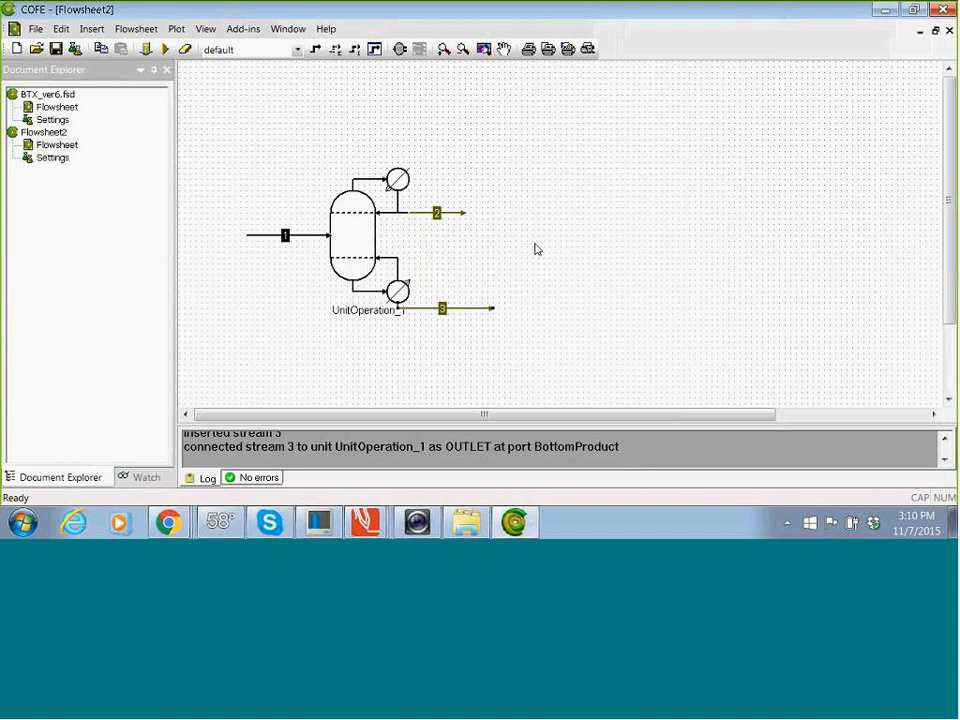
right_click(350, 236)
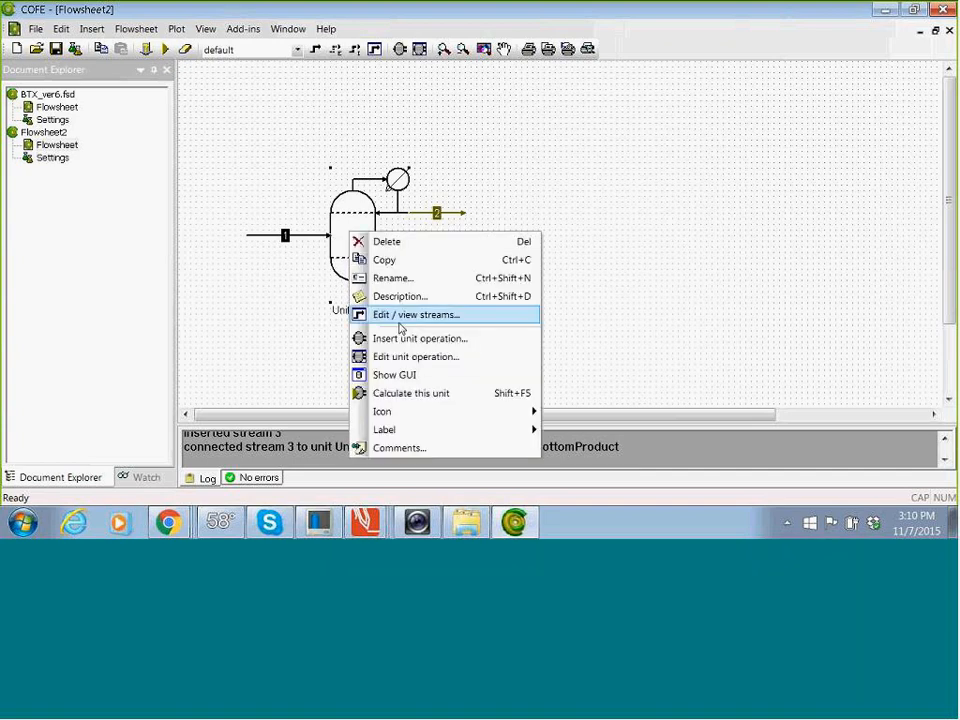
click(409, 376)
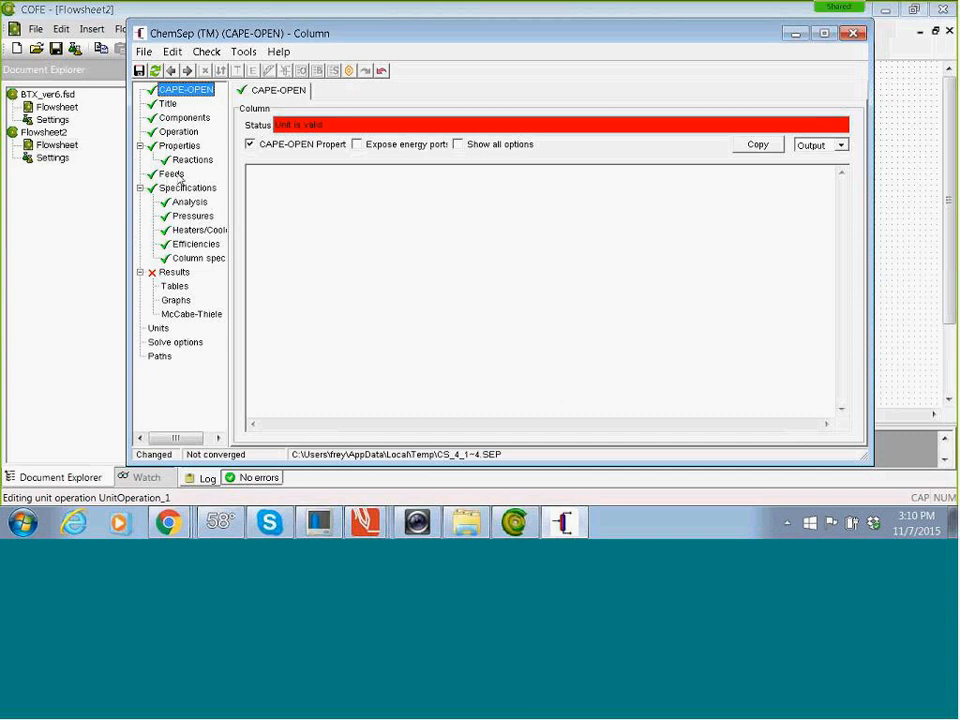
click(172, 175)
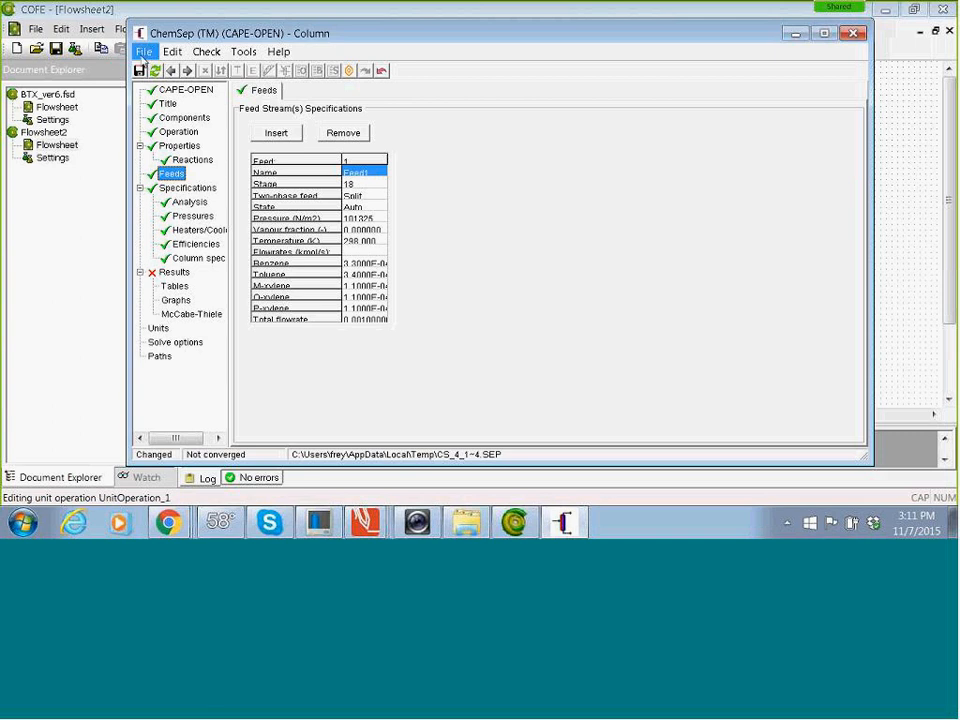
click(144, 52)
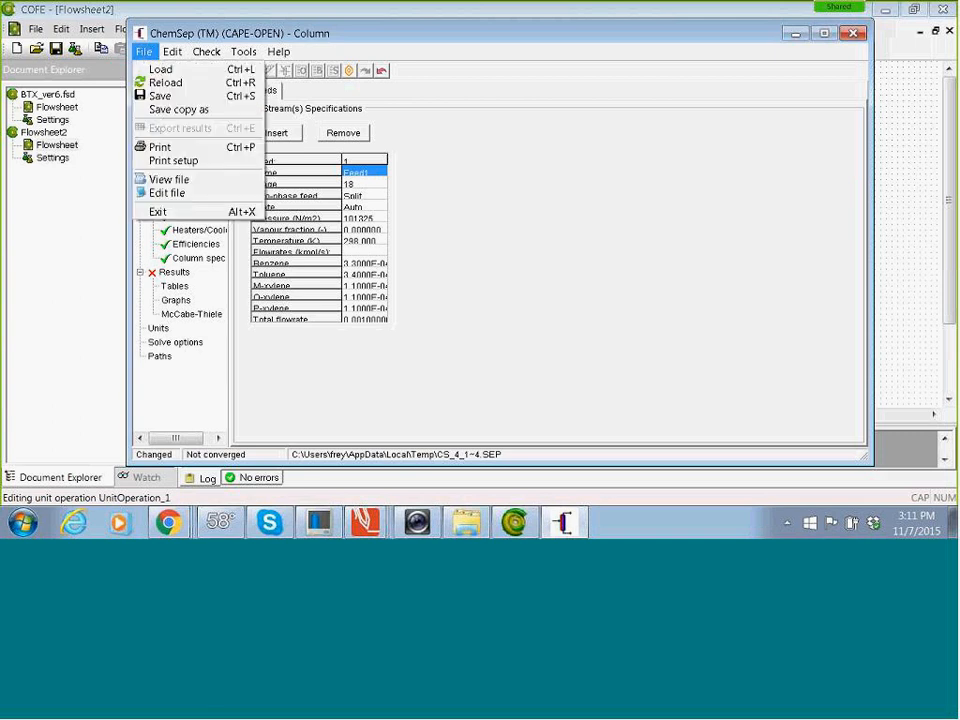
click(160, 96)
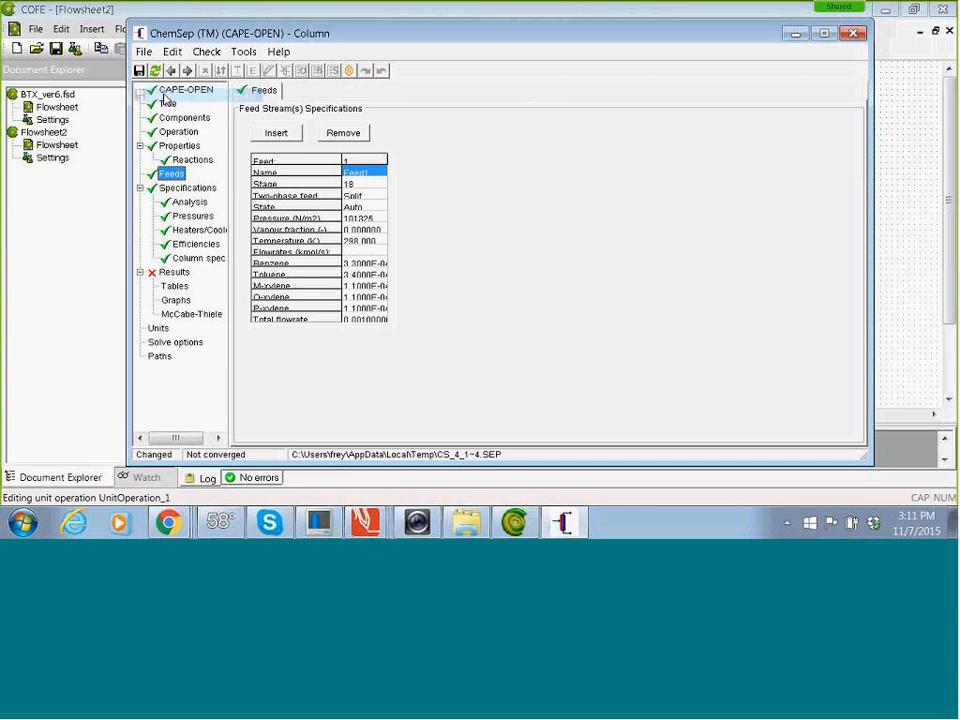
click(143, 53)
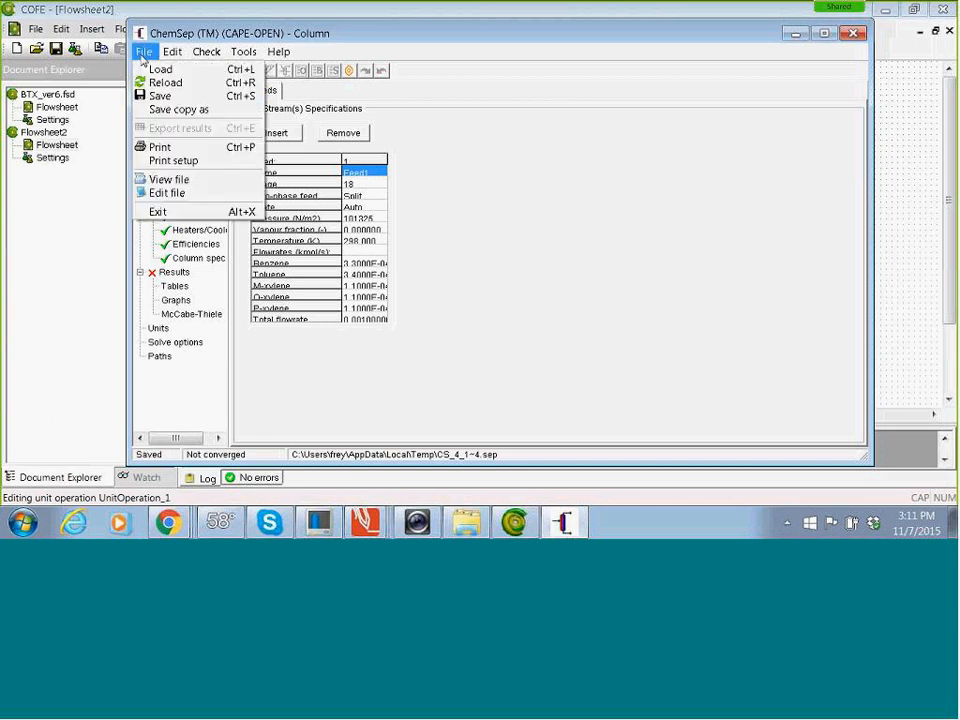
click(158, 210)
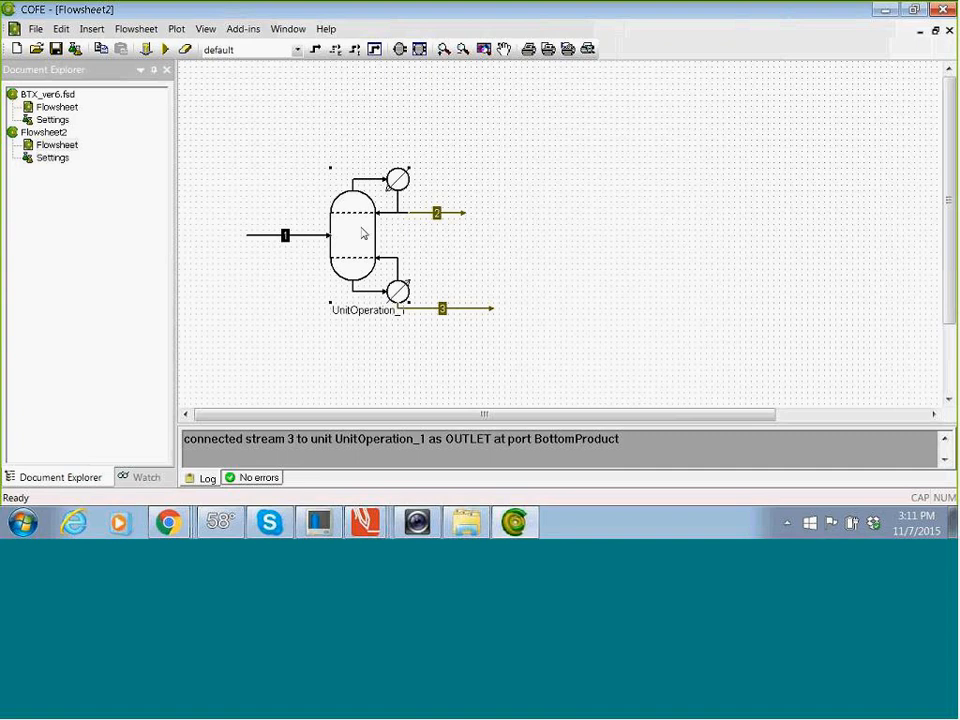
Calculate the distillation column as a single unit and dismiss the completion notice.
mouse_move(356, 233)
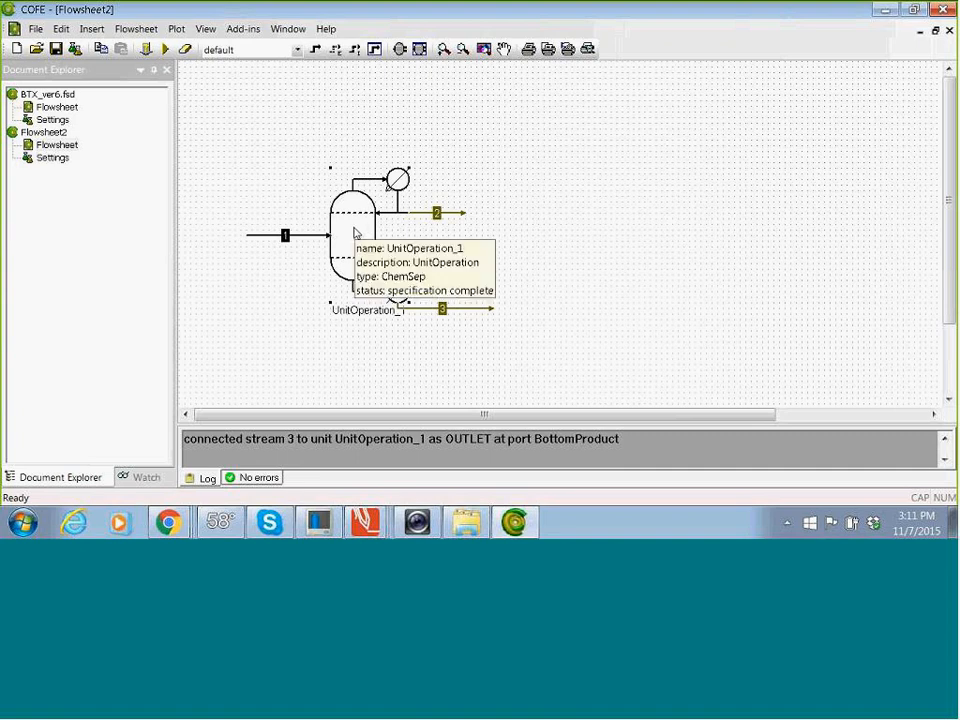
right_click(356, 233)
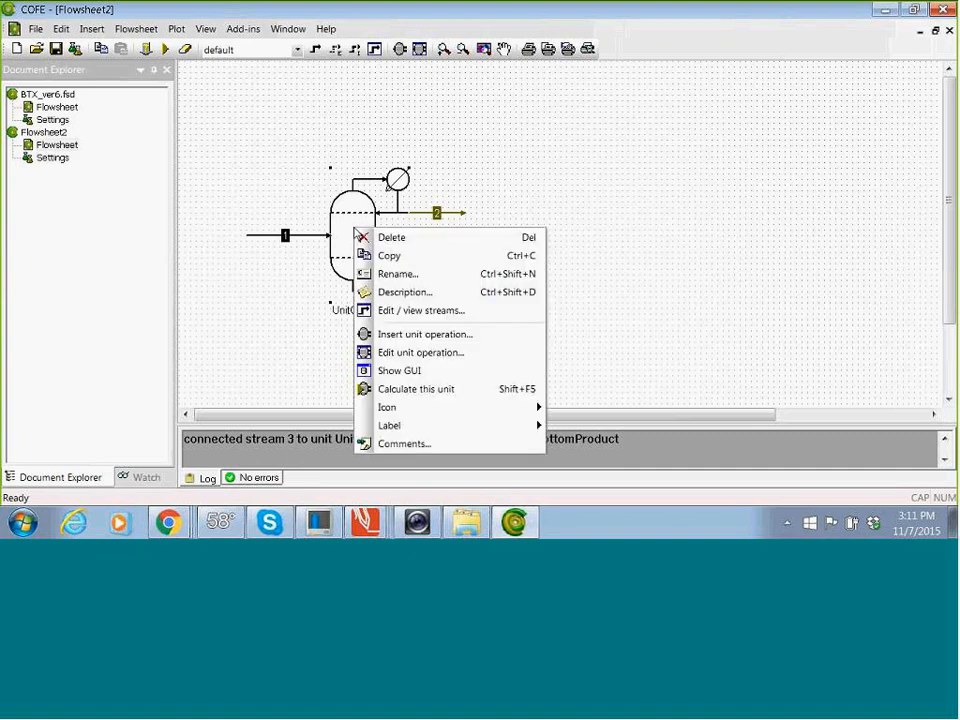
click(425, 392)
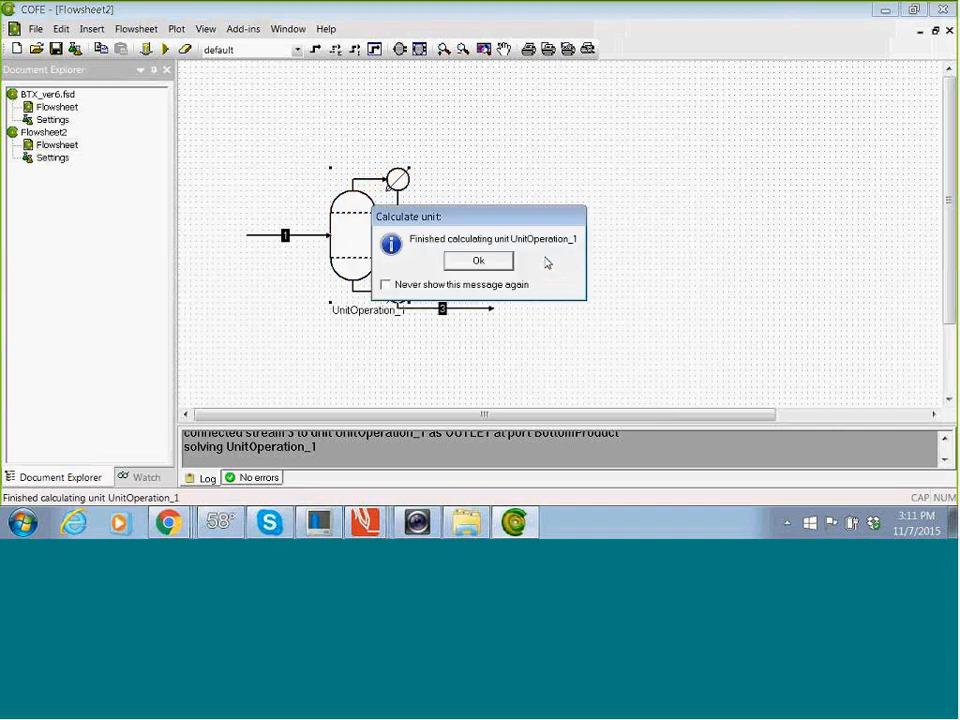
click(479, 260)
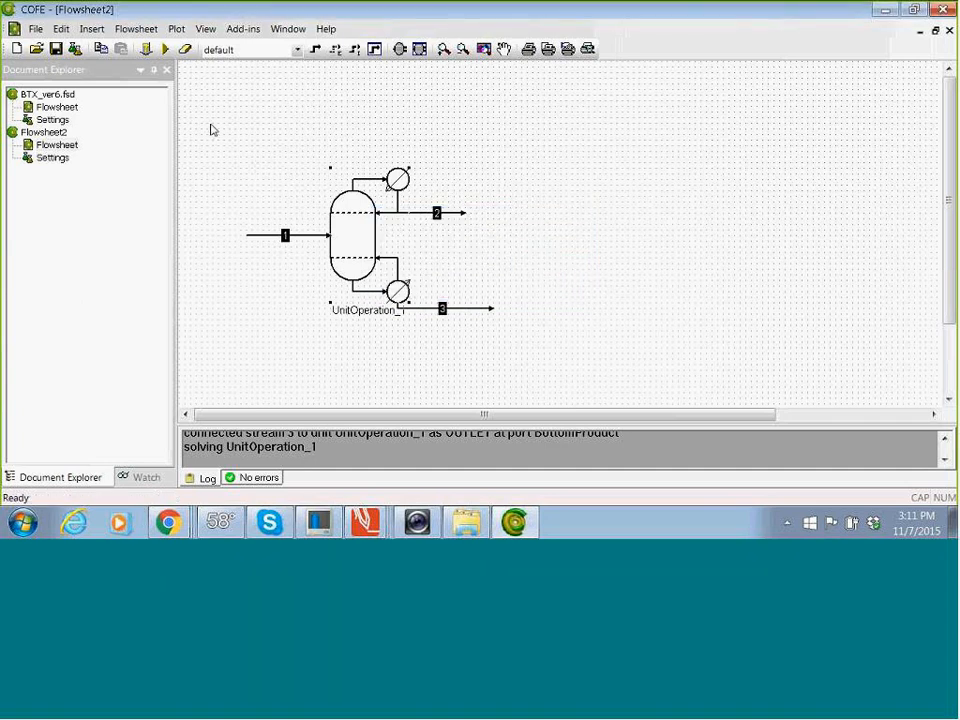
Solve the whole flowsheet, dismissing the error dialogs, and inspect the conditions of the two product streams.
click(138, 30)
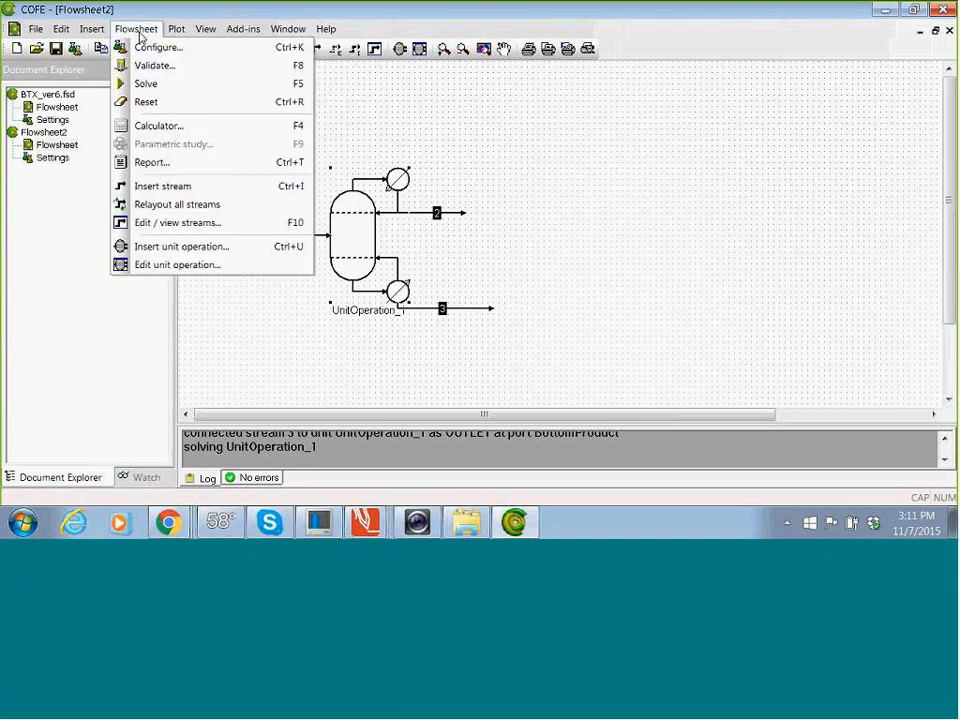
click(375, 101)
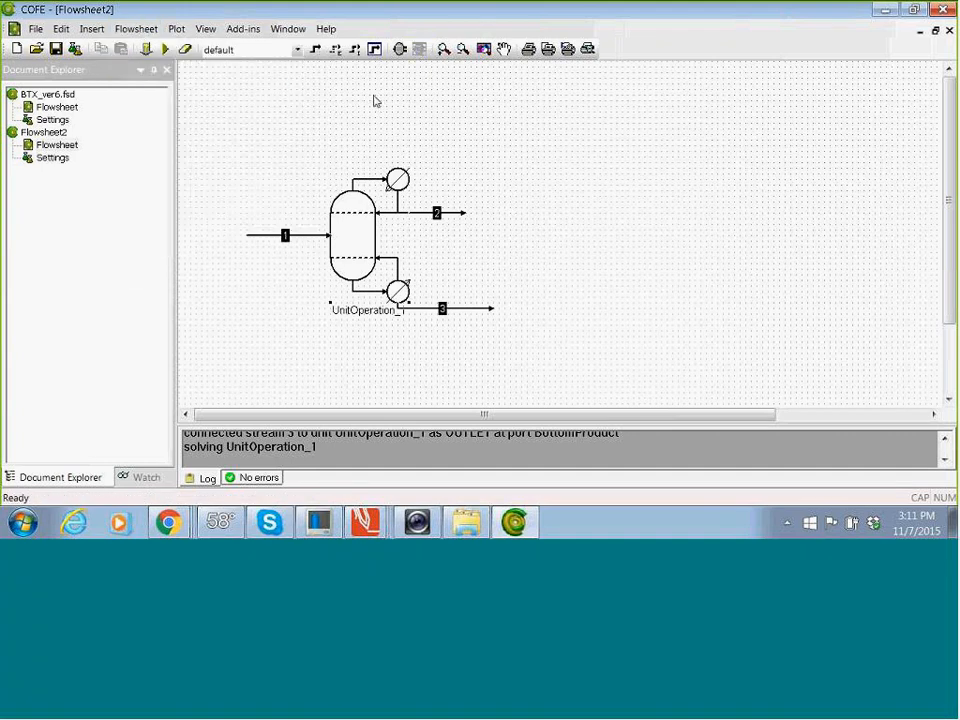
click(167, 49)
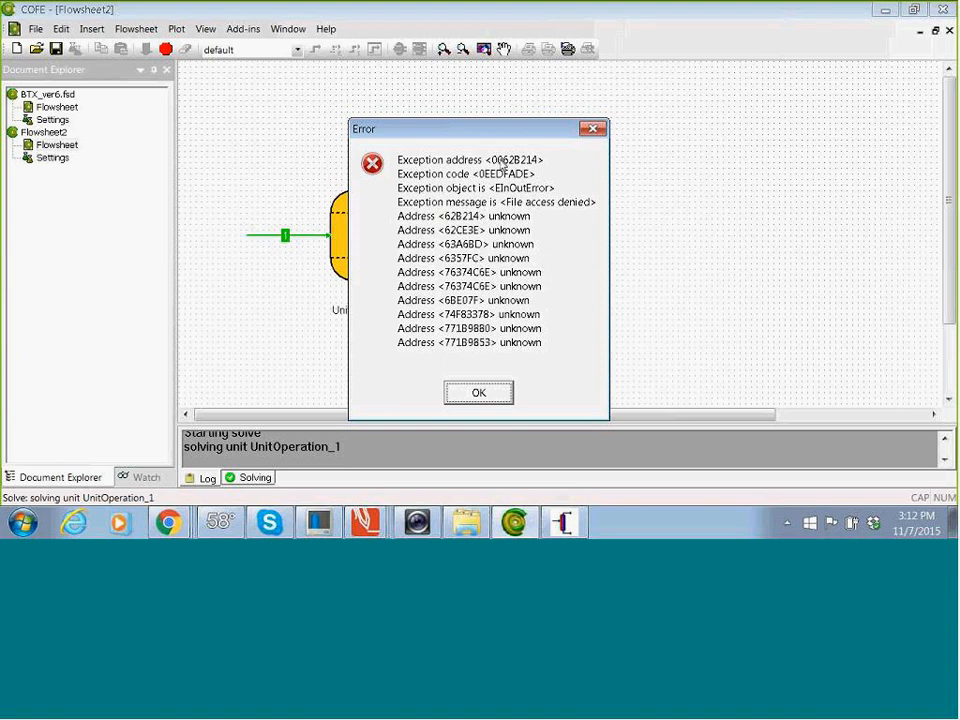
click(480, 393)
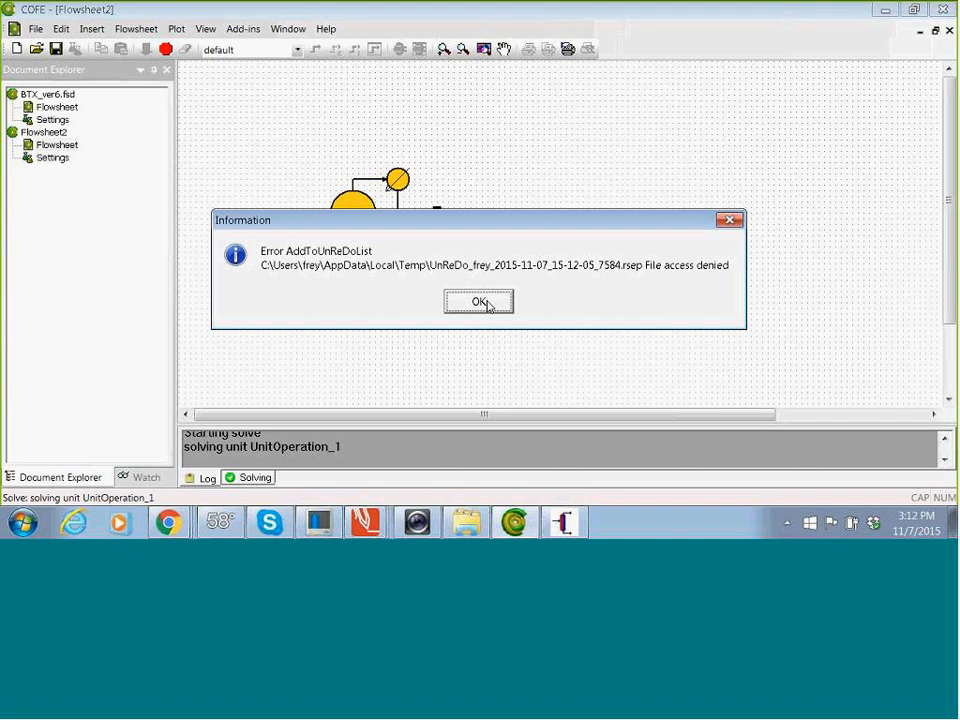
click(480, 302)
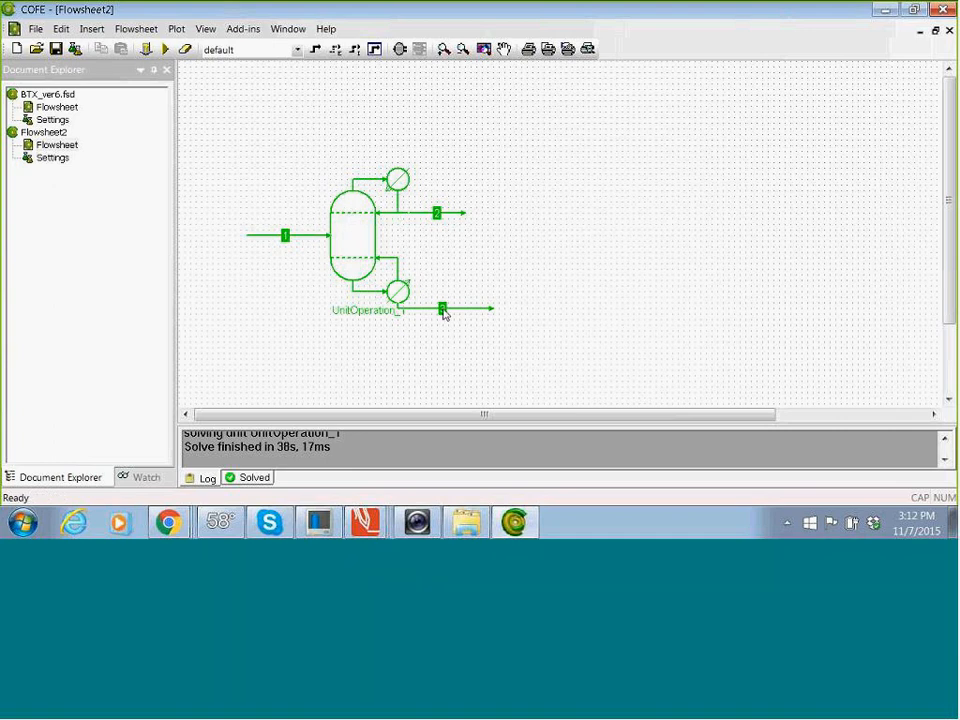
mouse_move(443, 311)
mouse_move(438, 215)
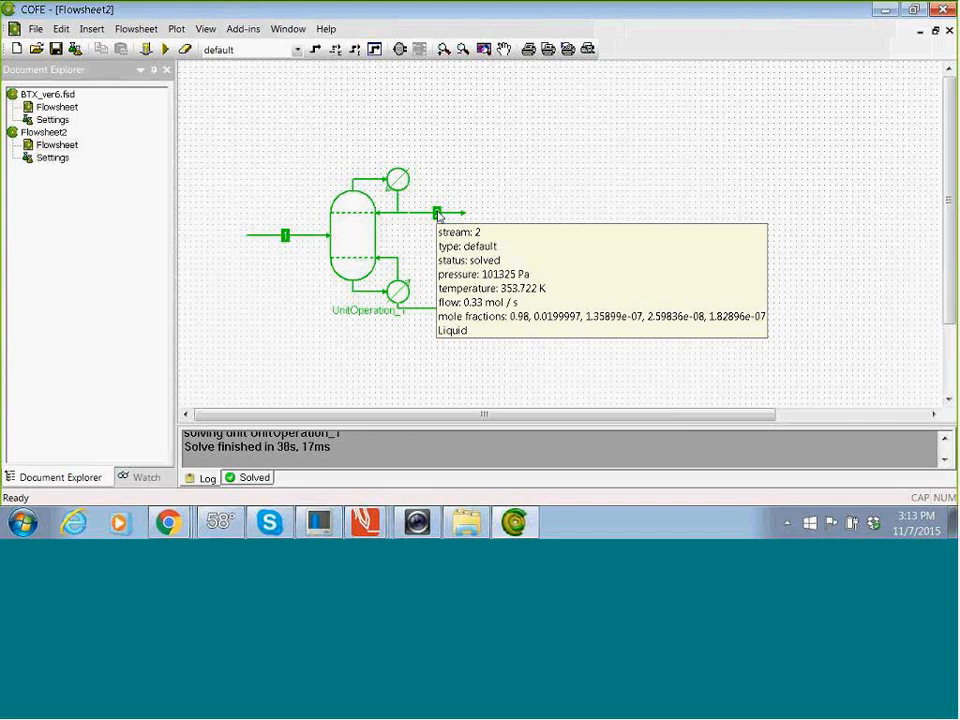
Open the column in ChemSep, plot its liquid phase composition profiles, and close the graph after examining it.
right_click(354, 230)
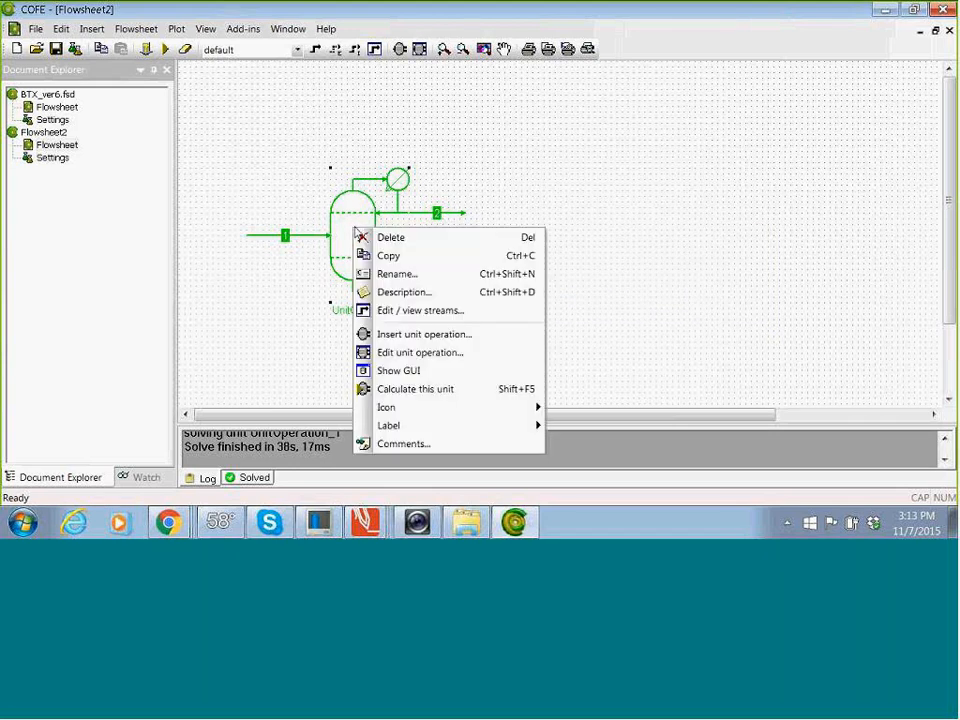
click(411, 372)
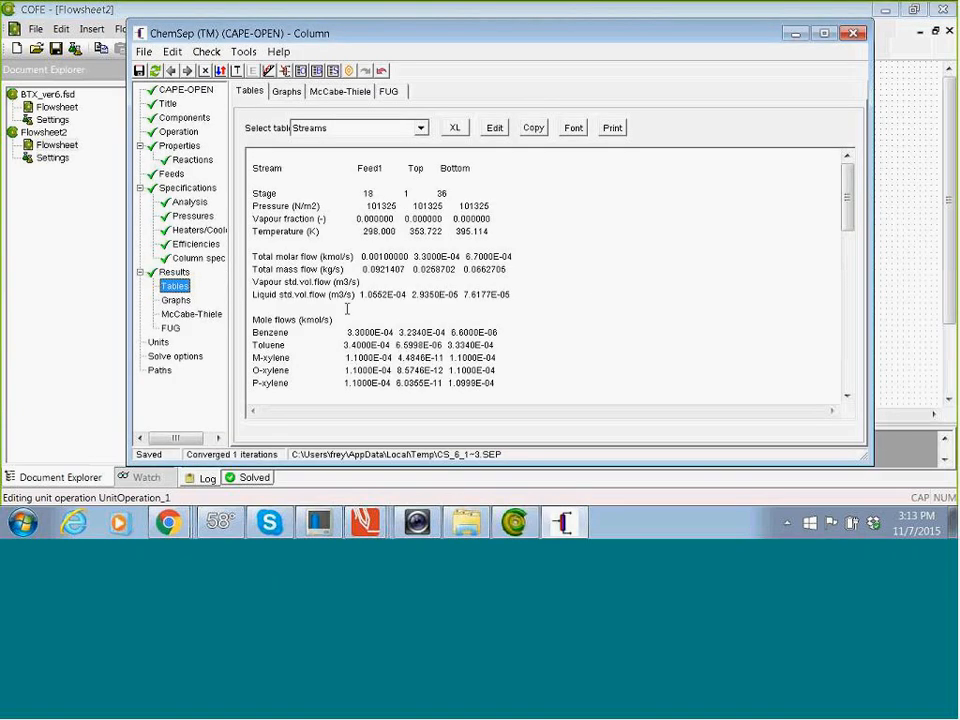
click(176, 301)
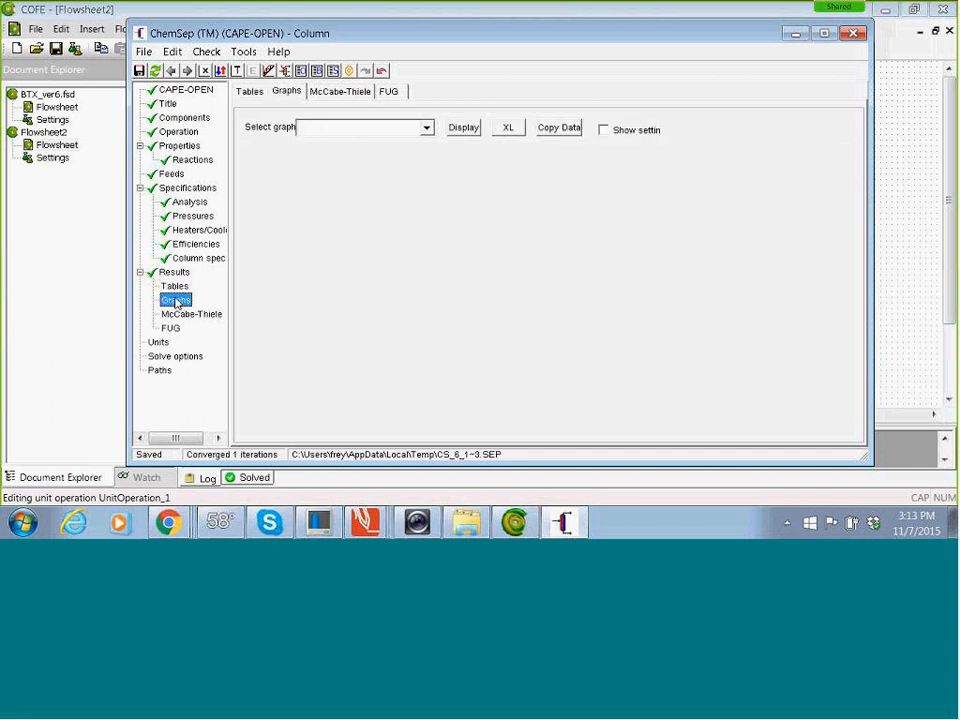
click(427, 129)
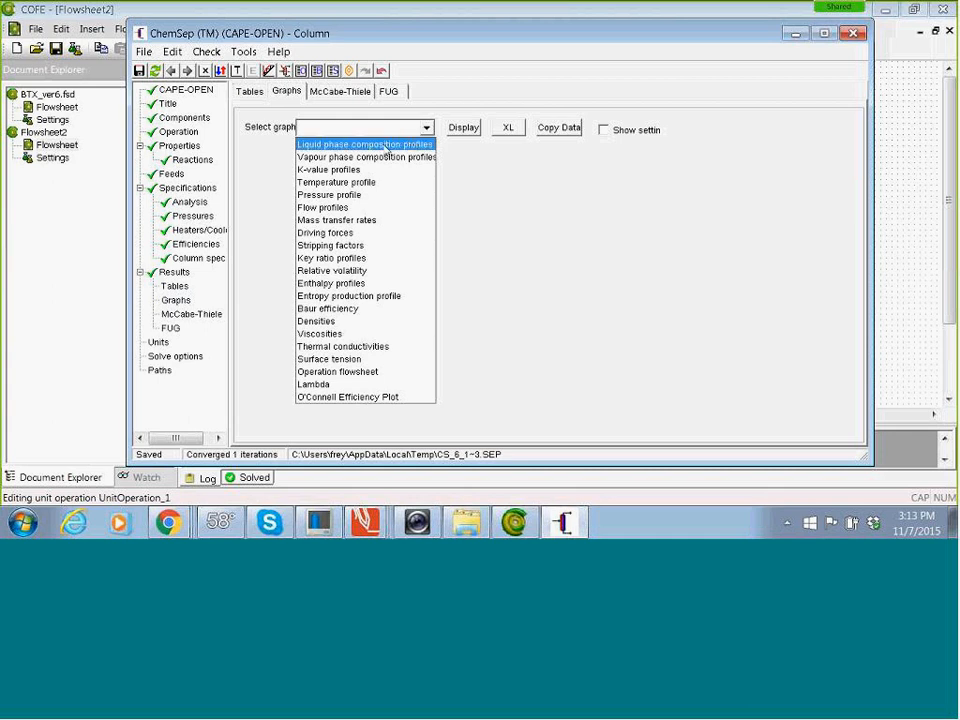
click(386, 146)
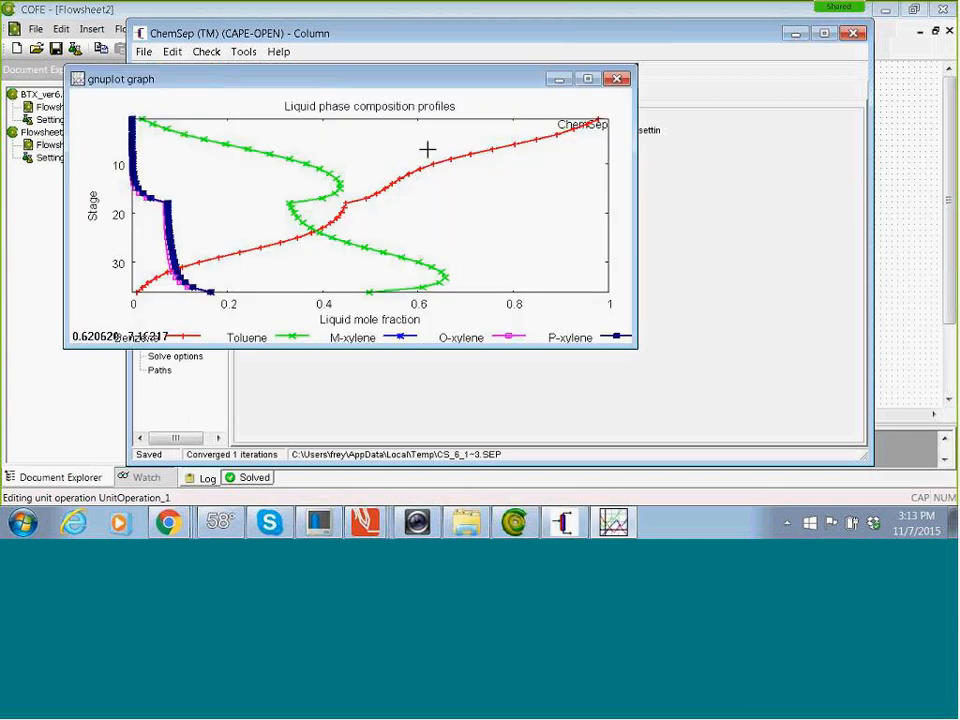
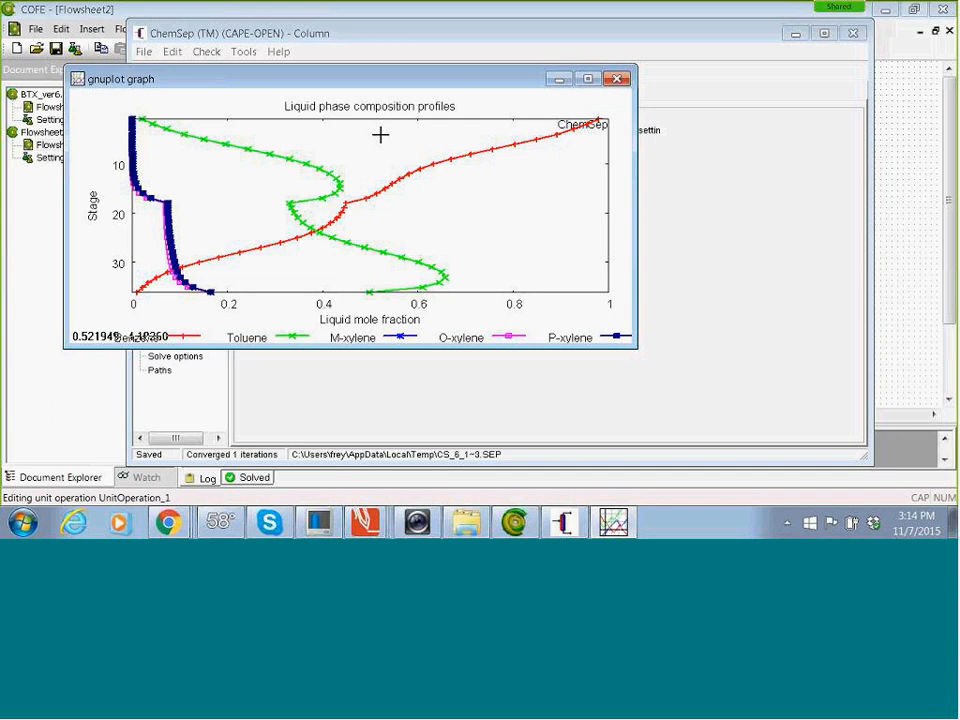
click(618, 80)
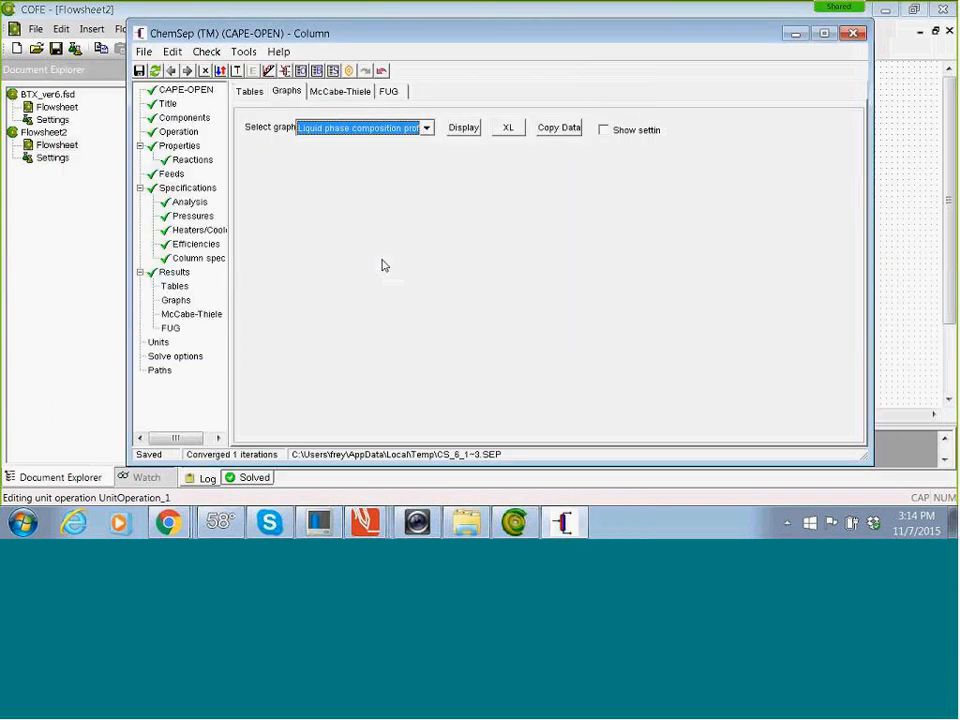
Plot the column's temperature profile, close the graph, and return to the Streams results table.
click(427, 129)
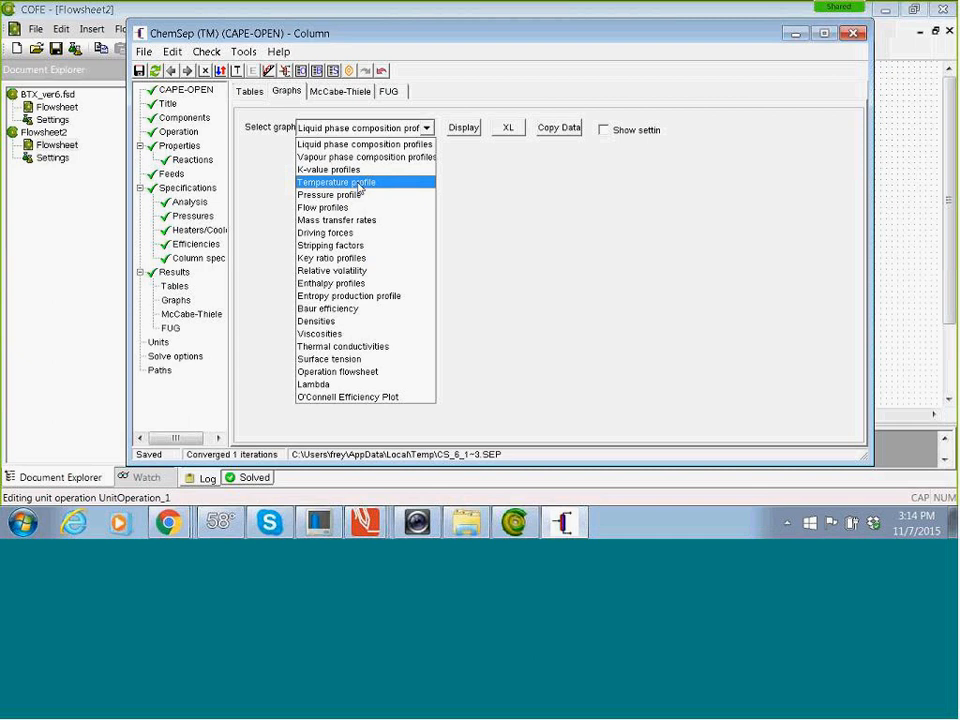
click(360, 186)
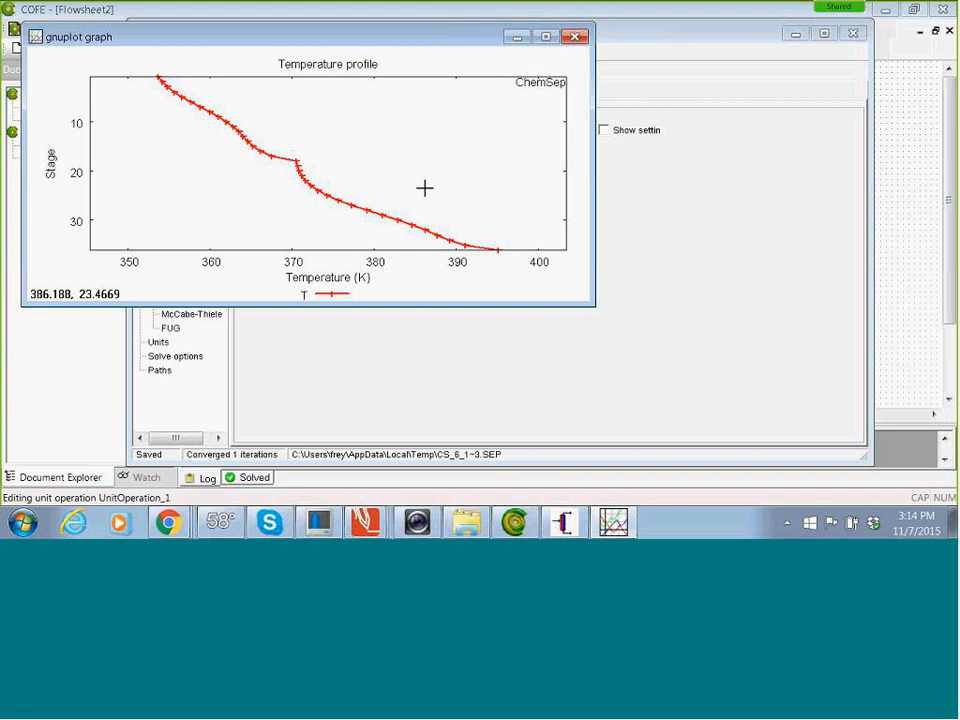
click(574, 39)
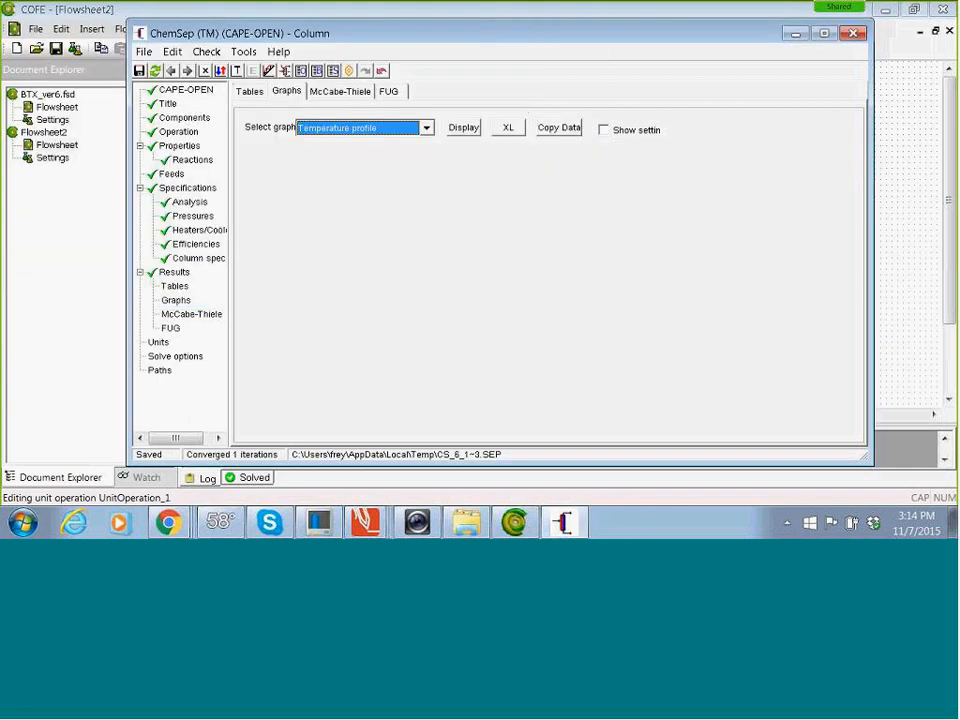
click(181, 286)
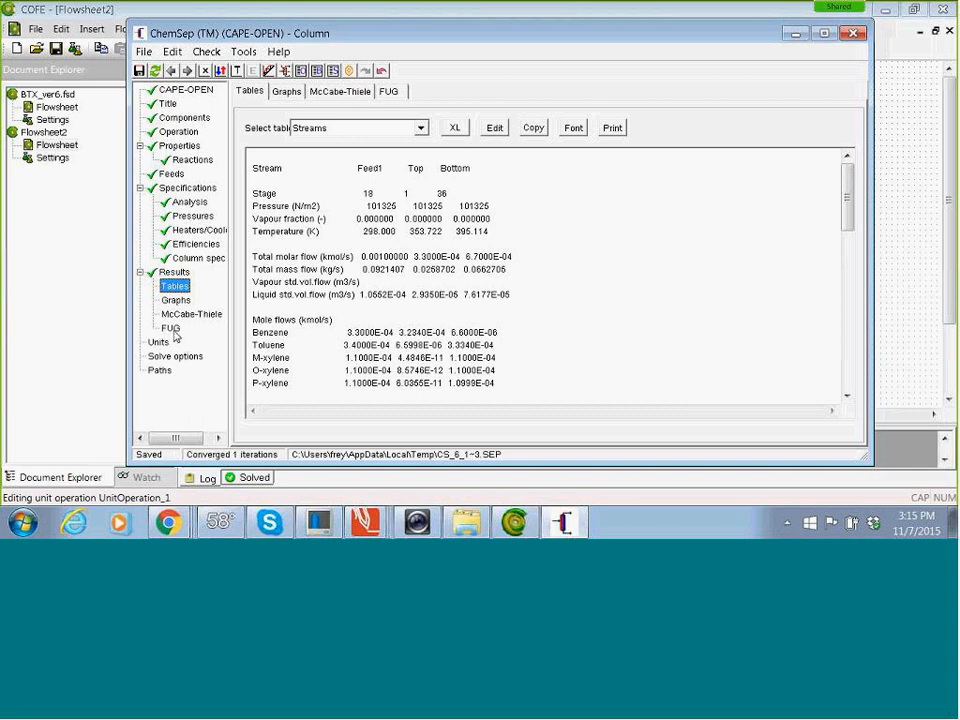
In the Fenske-Underwood-Gilliland analysis, set the light key recovery in D and the heavy key recovery in B to 0.98 each.
click(172, 330)
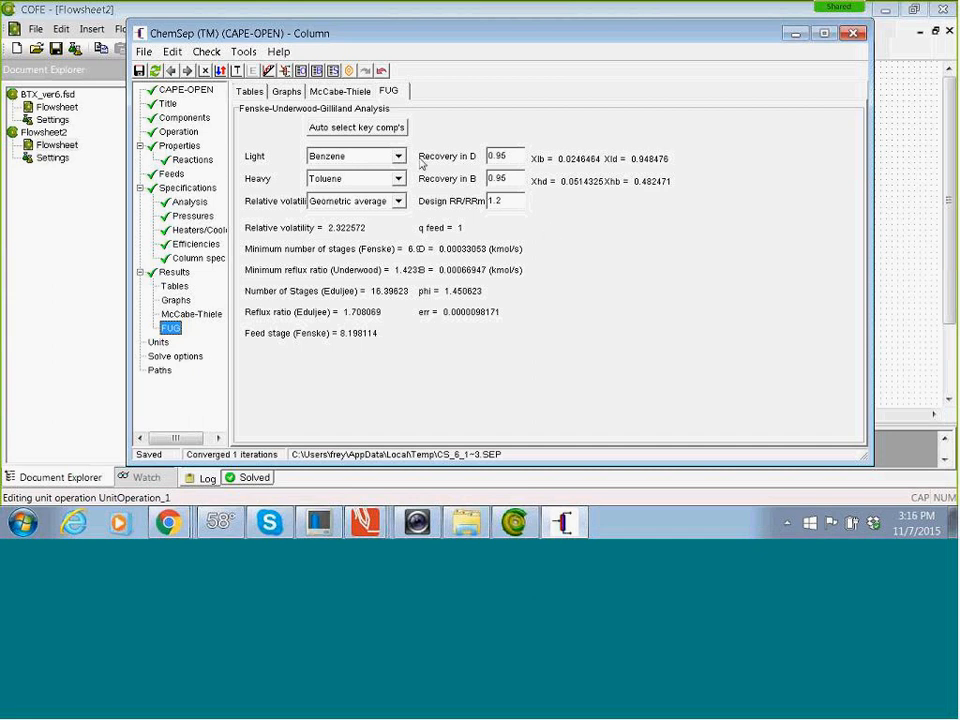
click(498, 156)
key(BackSpace)
text(8)
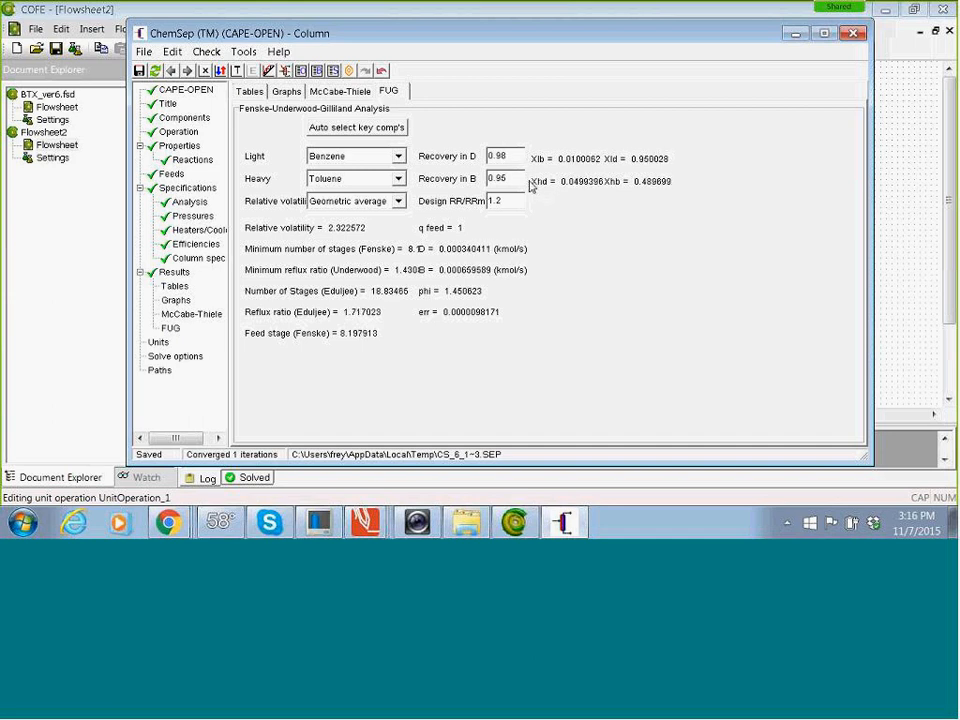
click(509, 178)
key(BackSpace)
text(8)
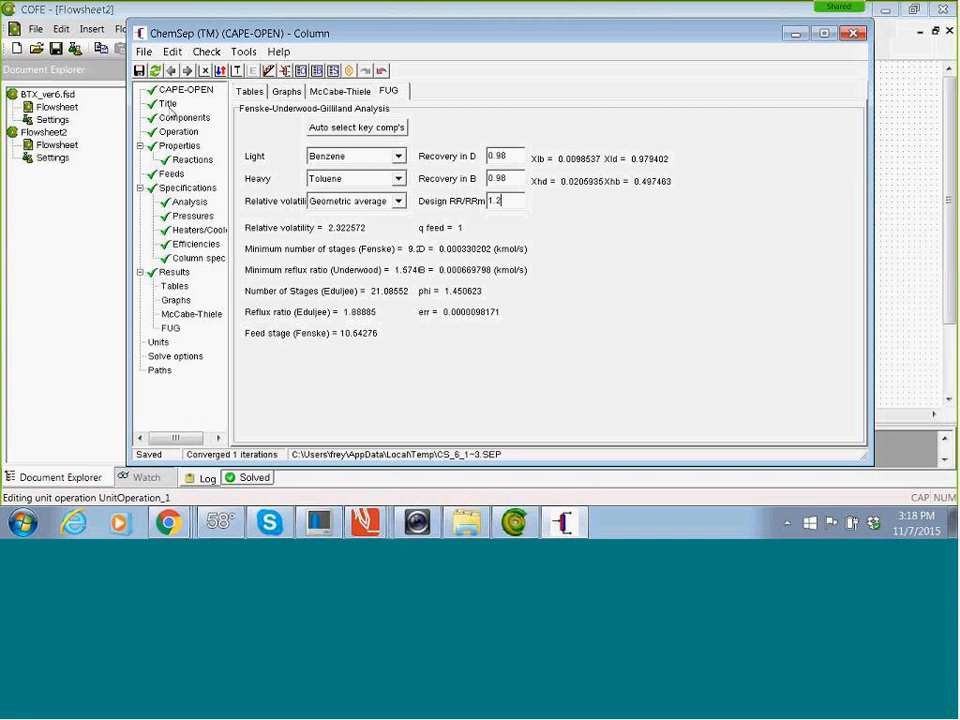
Set the column's number of stages to 25 and its feed stage to 13 in the operation configuration.
click(172, 131)
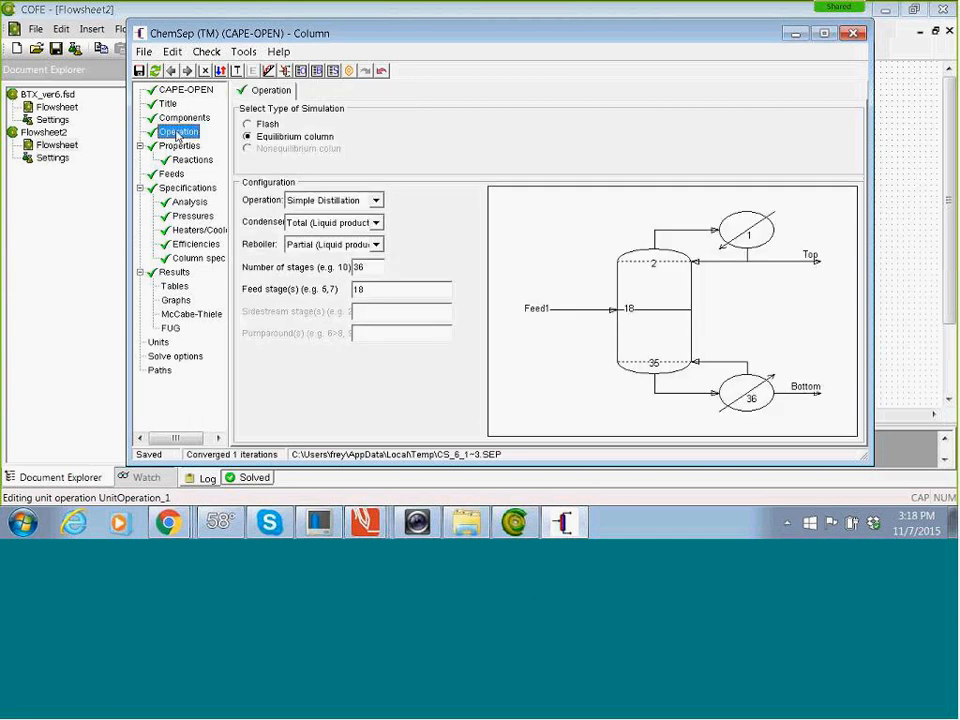
click(373, 266)
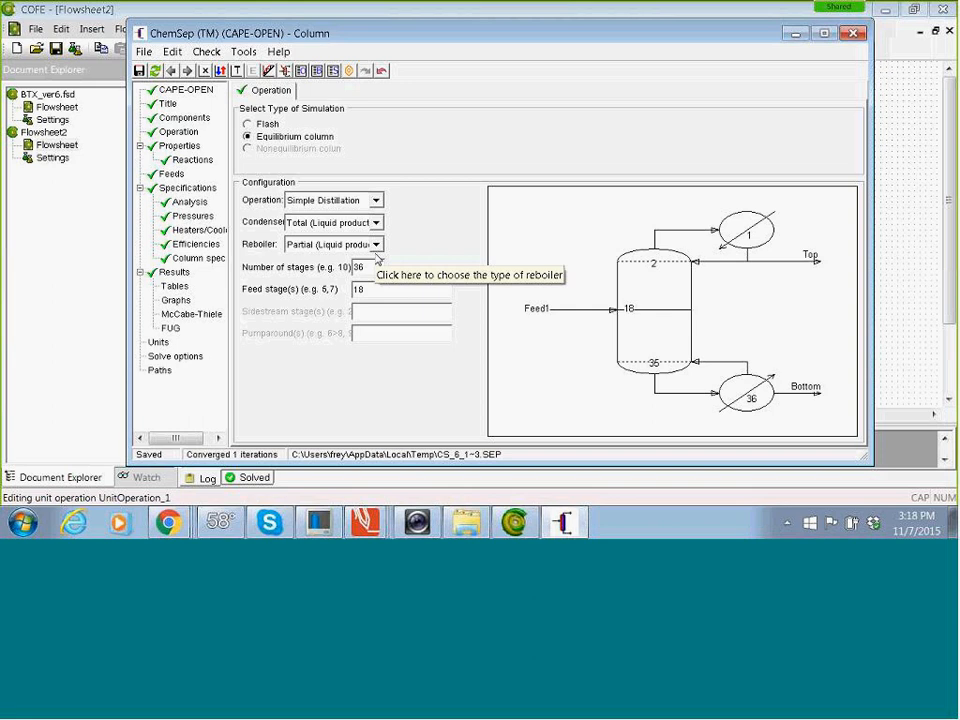
key(BackSpace)
key(BackSpace)
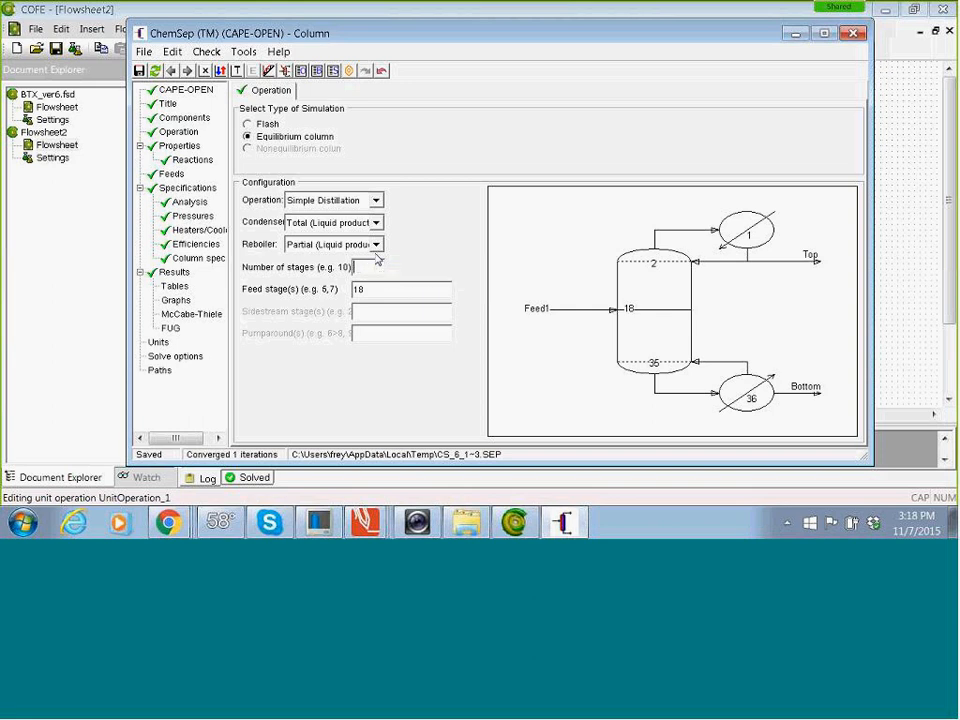
text(25)
click(368, 291)
click(400, 299)
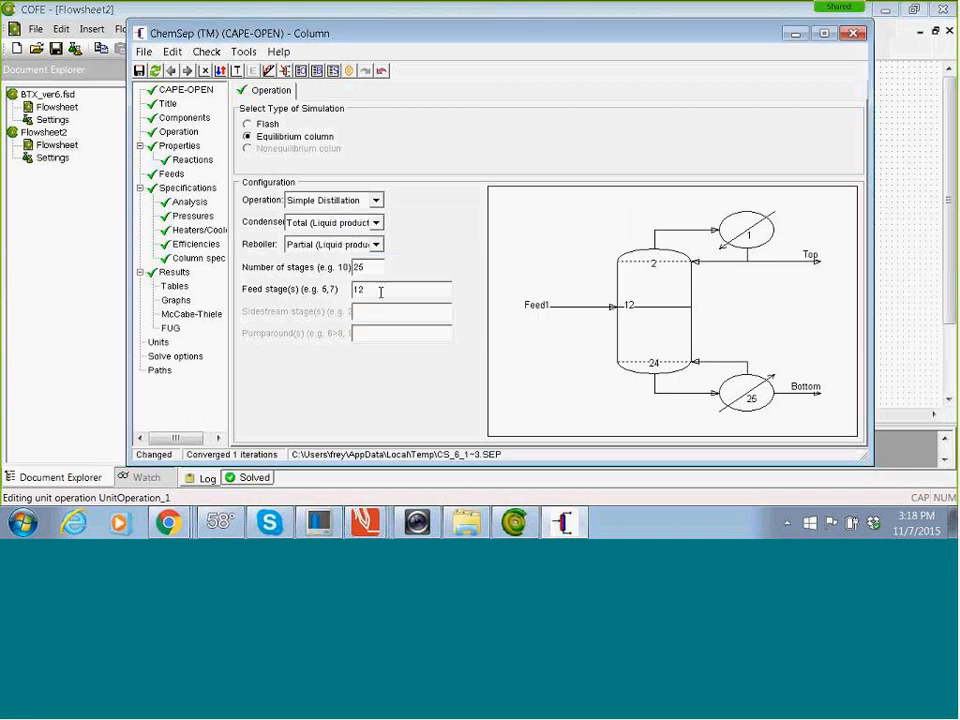
key(BackSpace)
text(3)
click(374, 268)
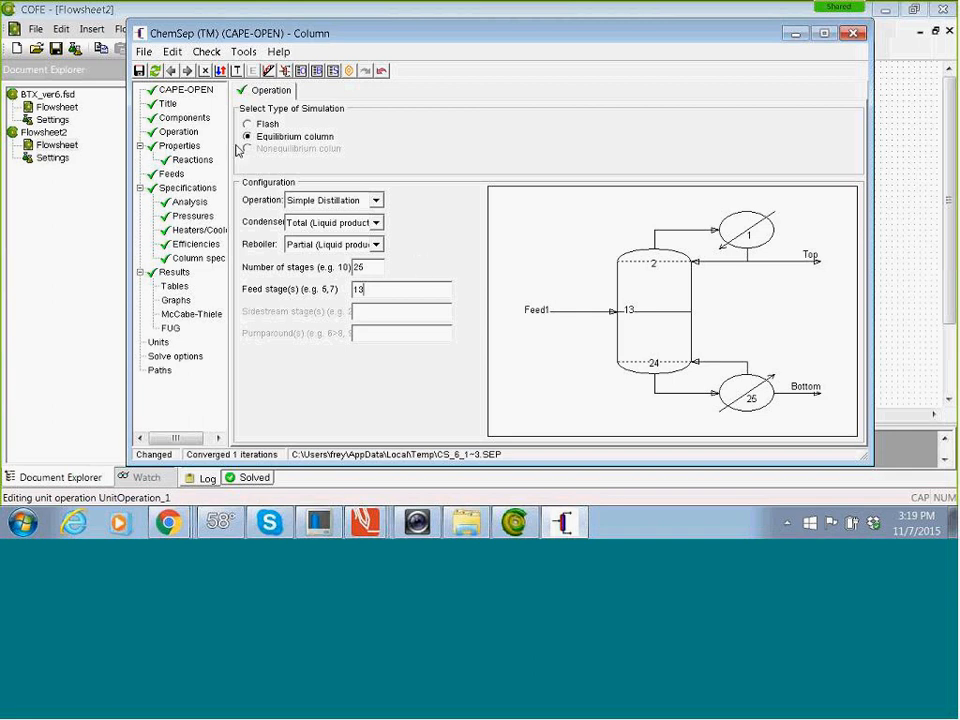
click(244, 55)
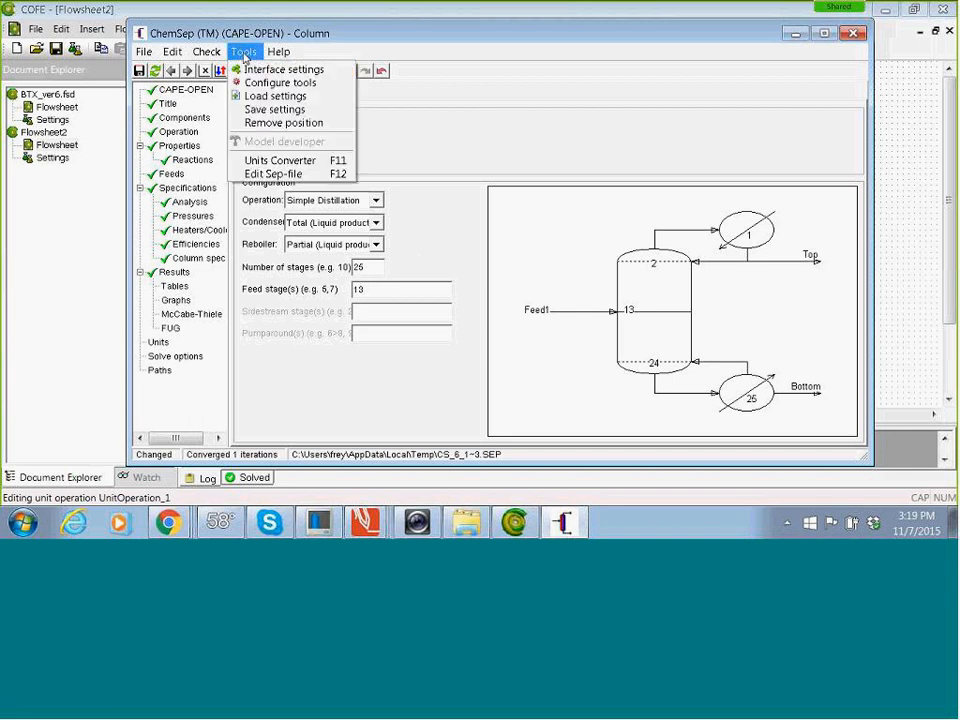
click(244, 56)
click(238, 55)
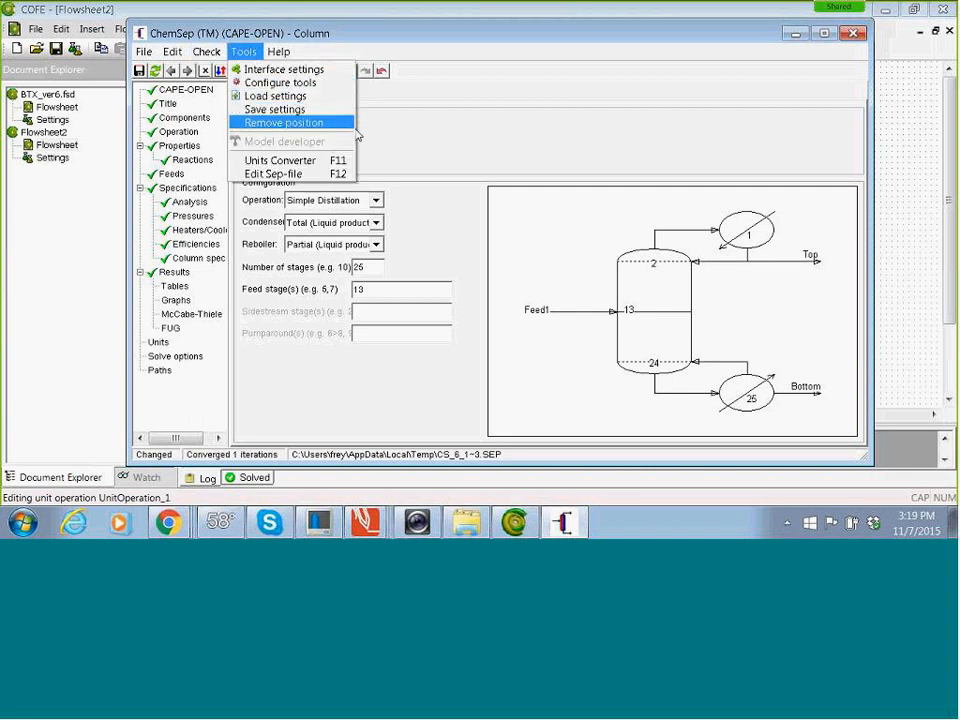
click(500, 140)
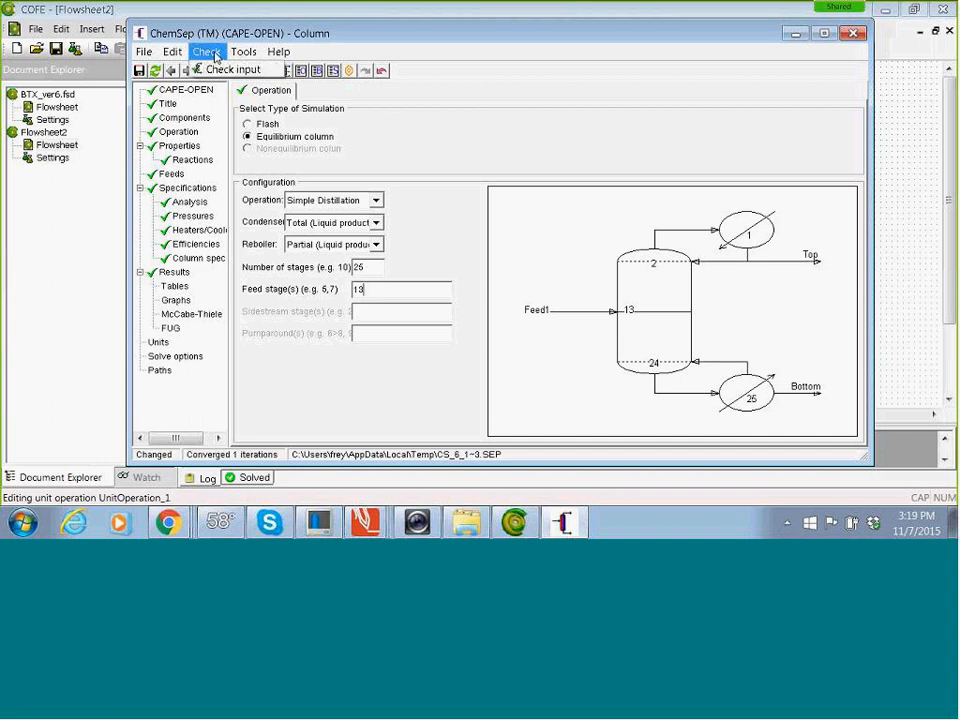
click(243, 51)
click(537, 138)
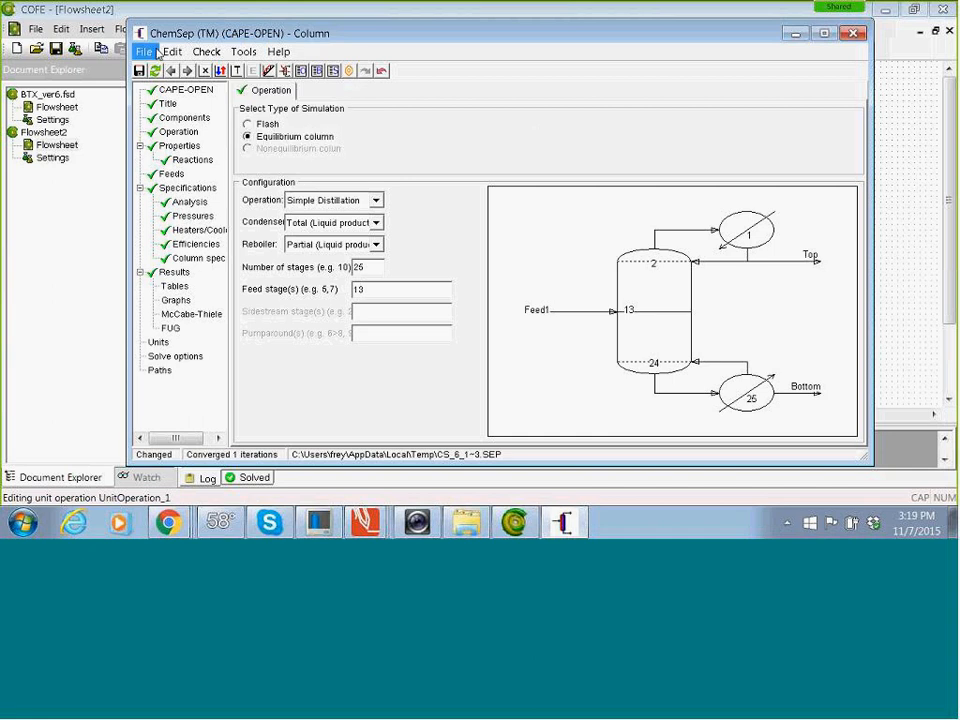
Save the revised column configuration and exit ChemSep back to the flowsheet.
click(144, 51)
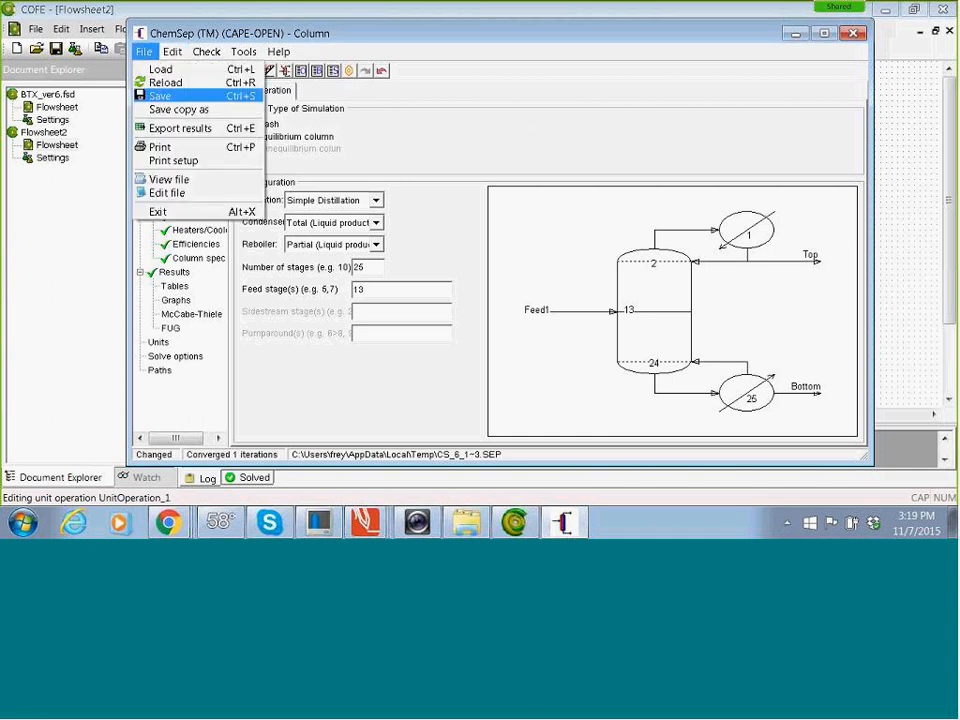
click(160, 96)
click(144, 51)
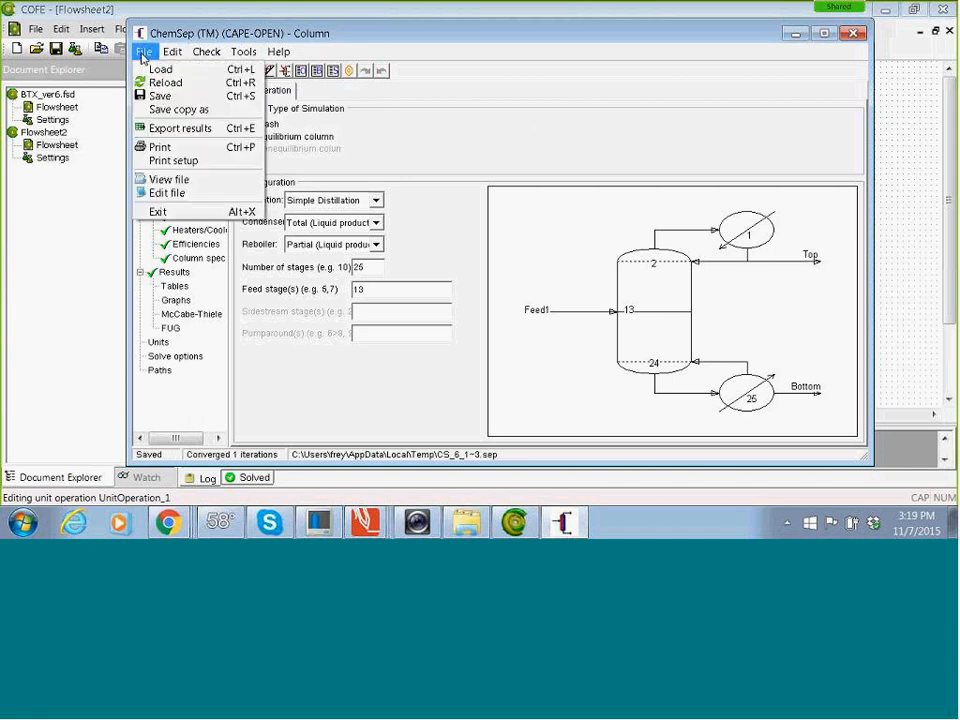
click(158, 212)
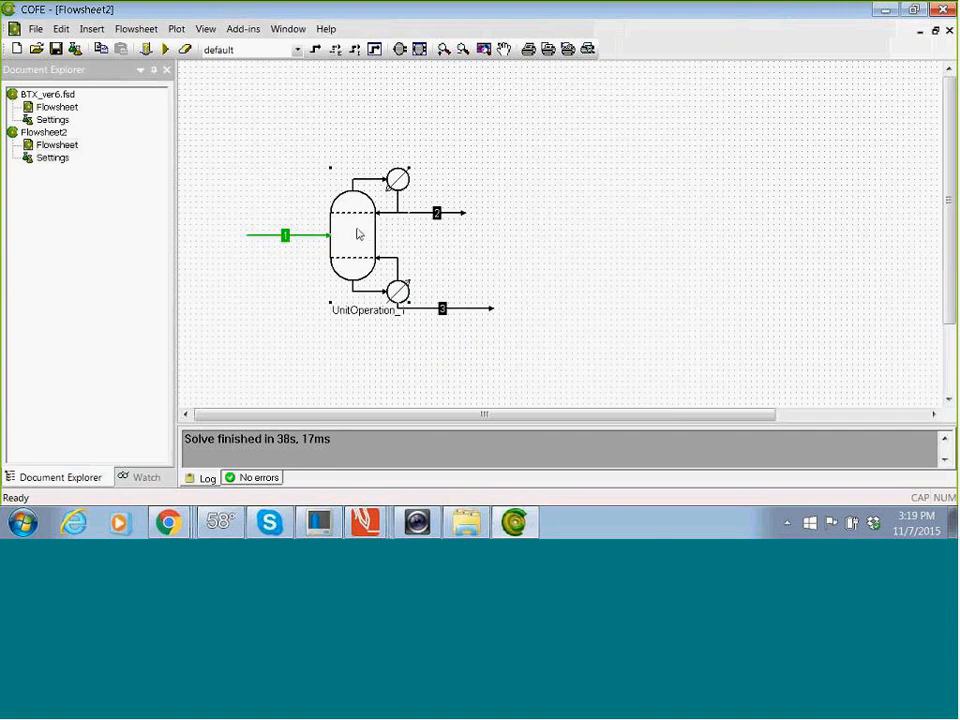
Solve the flowsheet again with the revised column and dismiss the error dialogs.
mouse_move(358, 234)
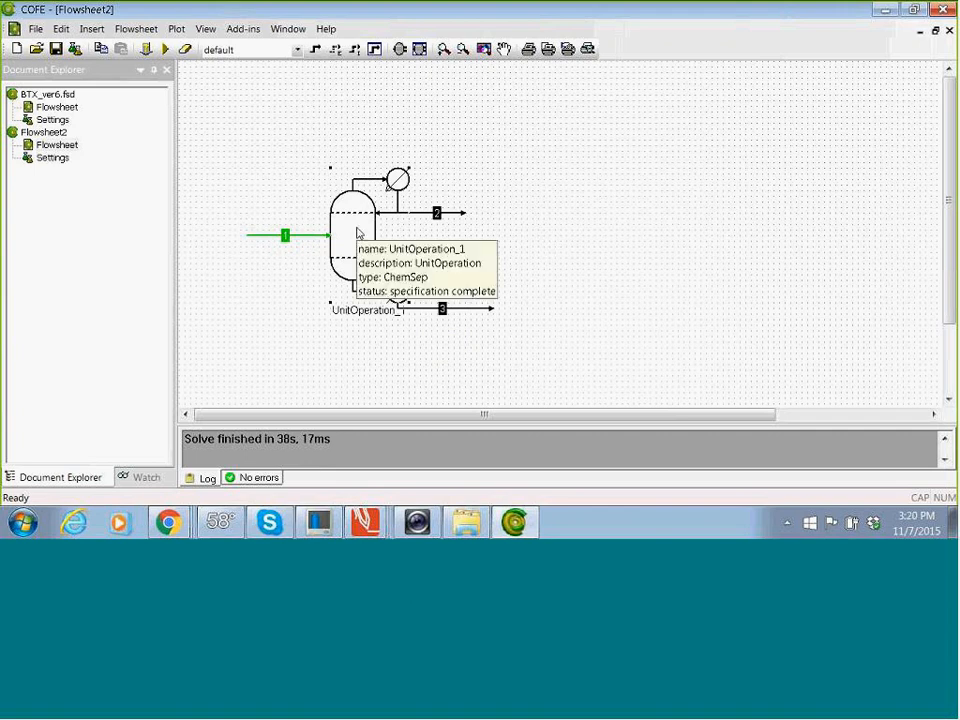
click(167, 50)
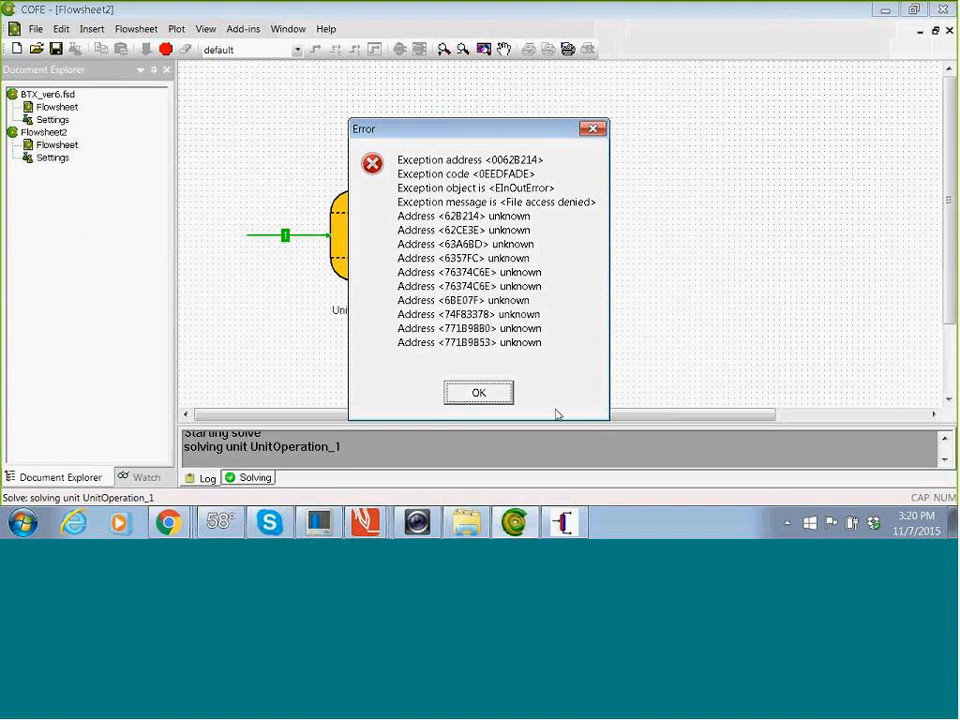
click(481, 393)
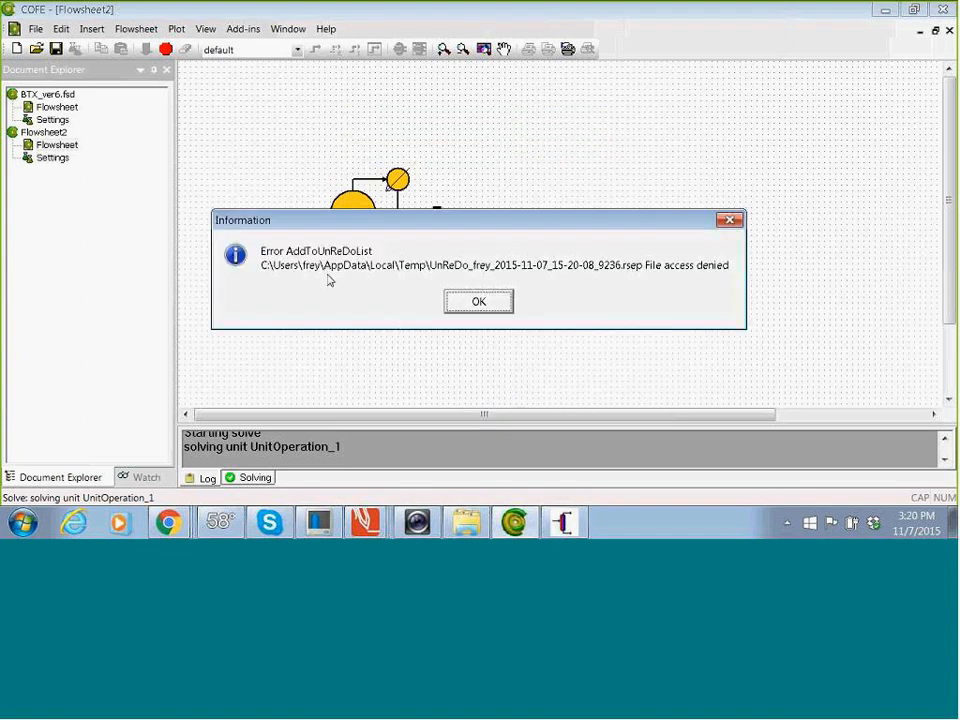
click(480, 302)
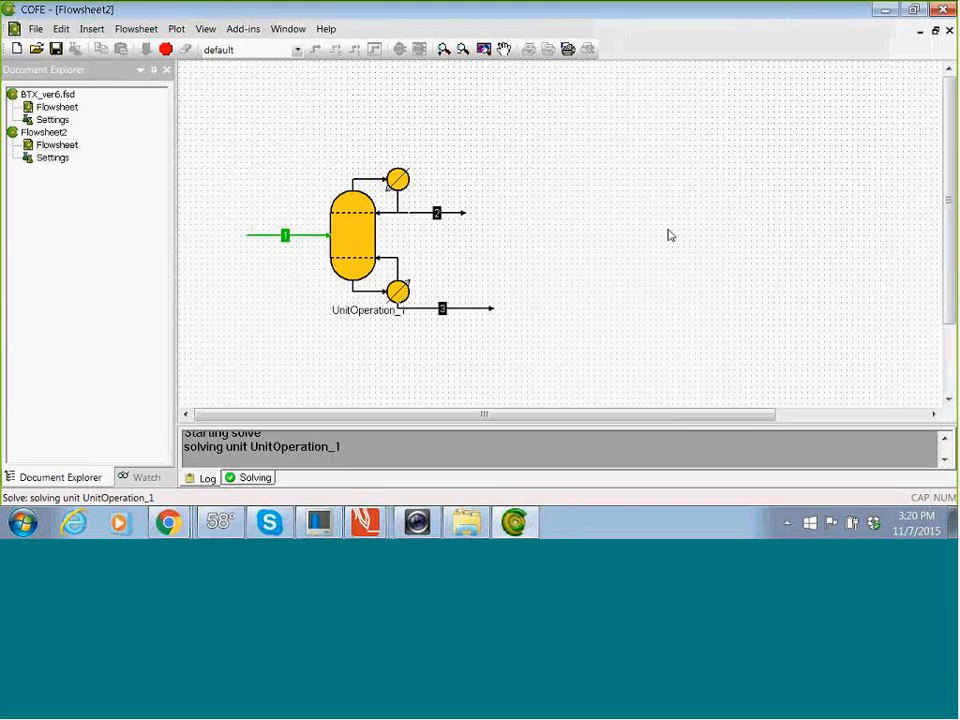